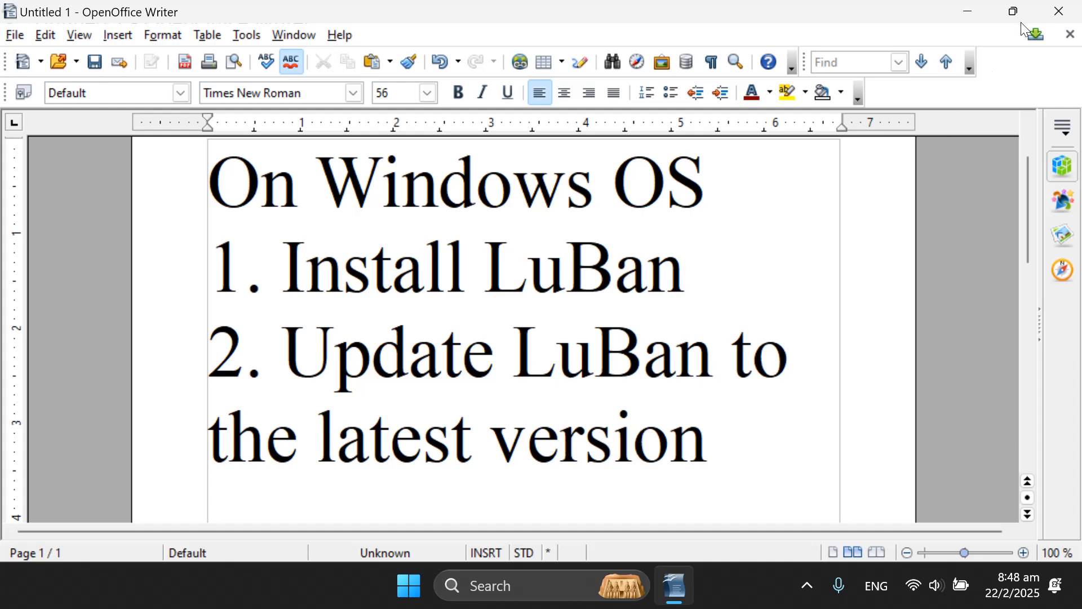
# Close the untitled Writer document and discard its unsaved changes
pyautogui.click(1059, 12)
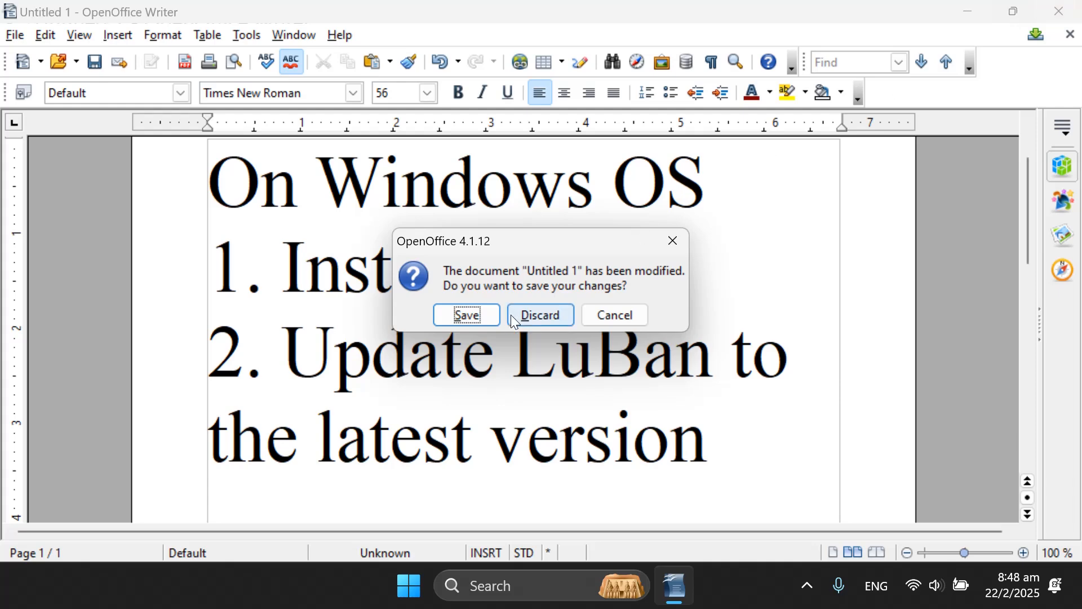
pyautogui.click(542, 314)
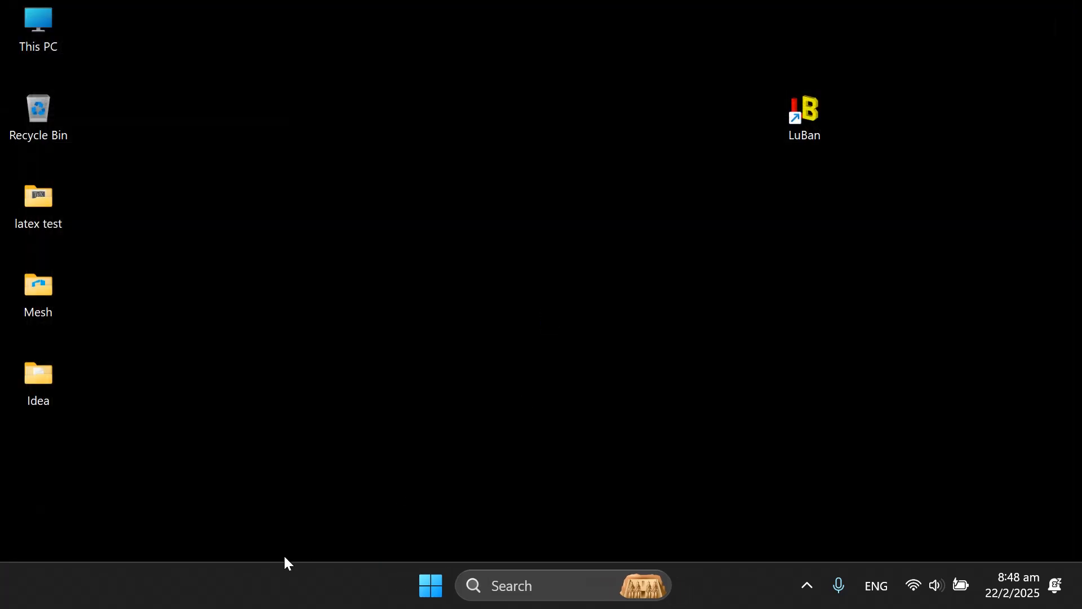
pyautogui.press('super')
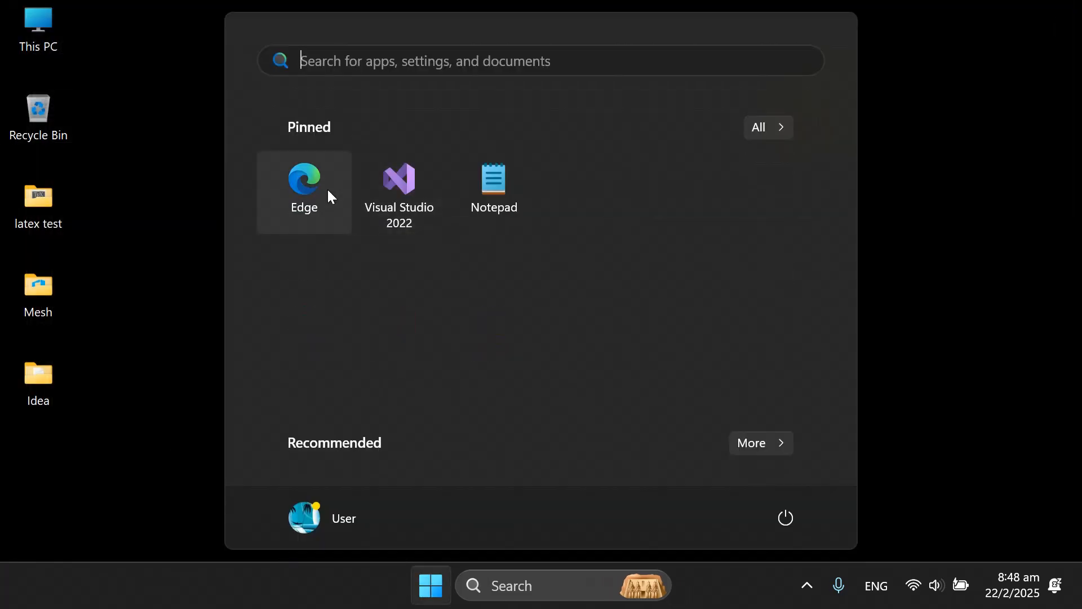
pyautogui.click(312, 192)
pyautogui.click(409, 58)
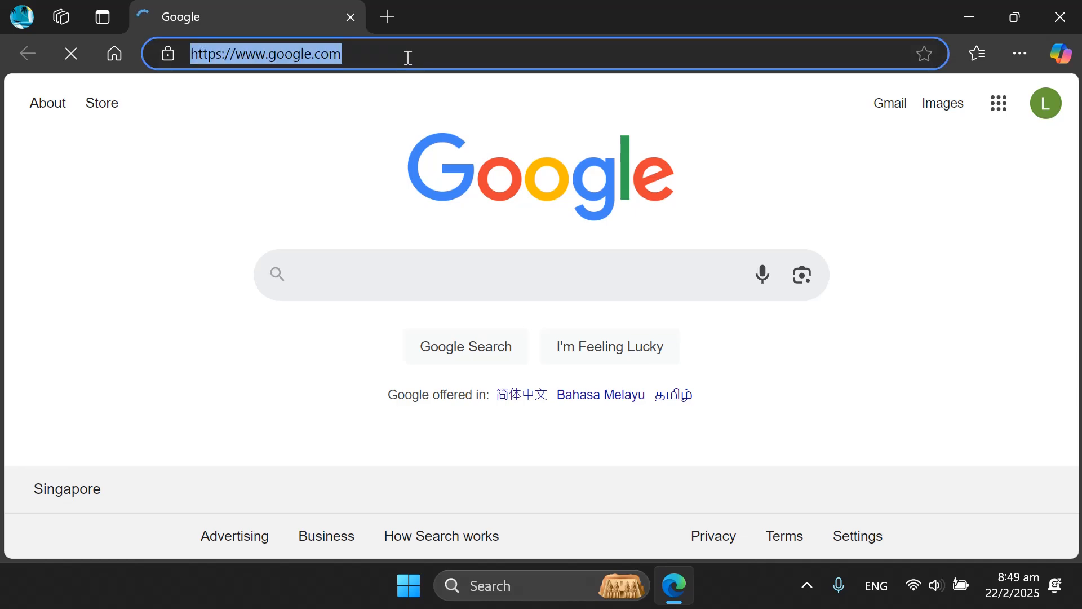
pyautogui.write('www.')
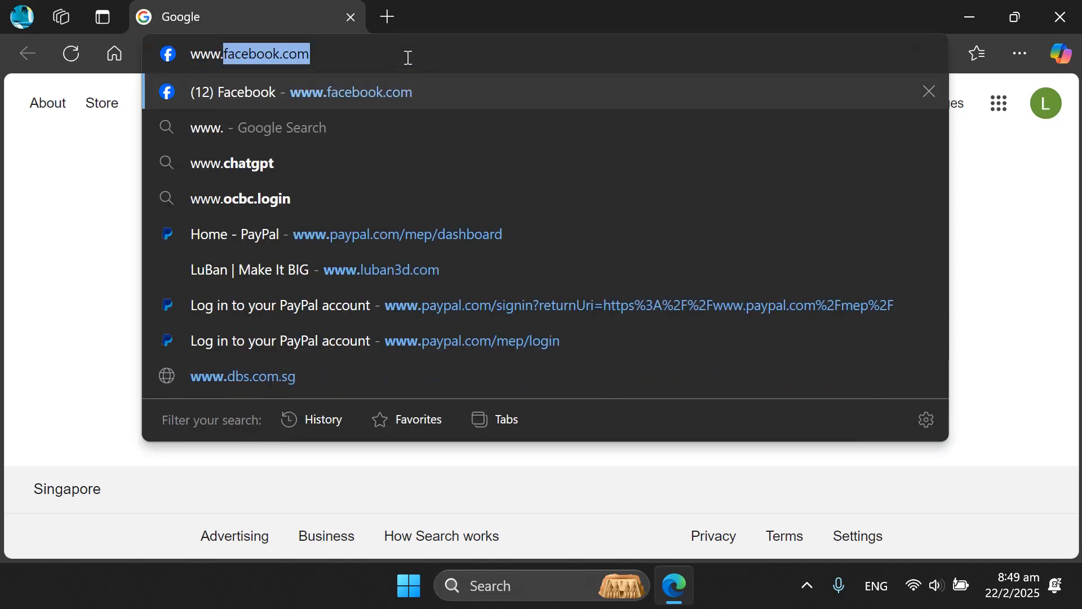
pyautogui.write('luban3d')
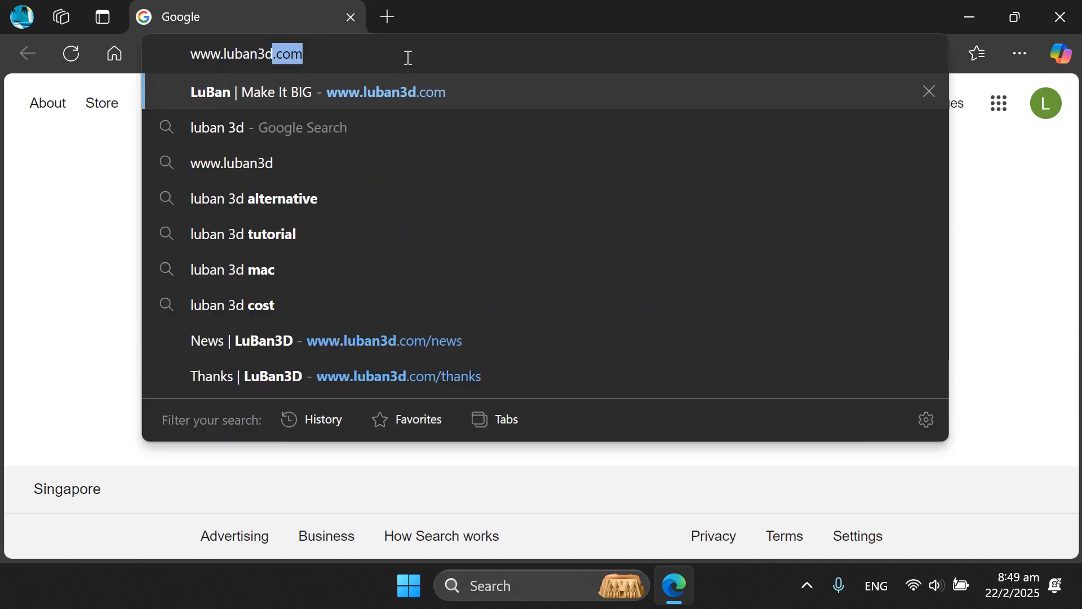
pyautogui.write('.com')
pyautogui.press('Return')
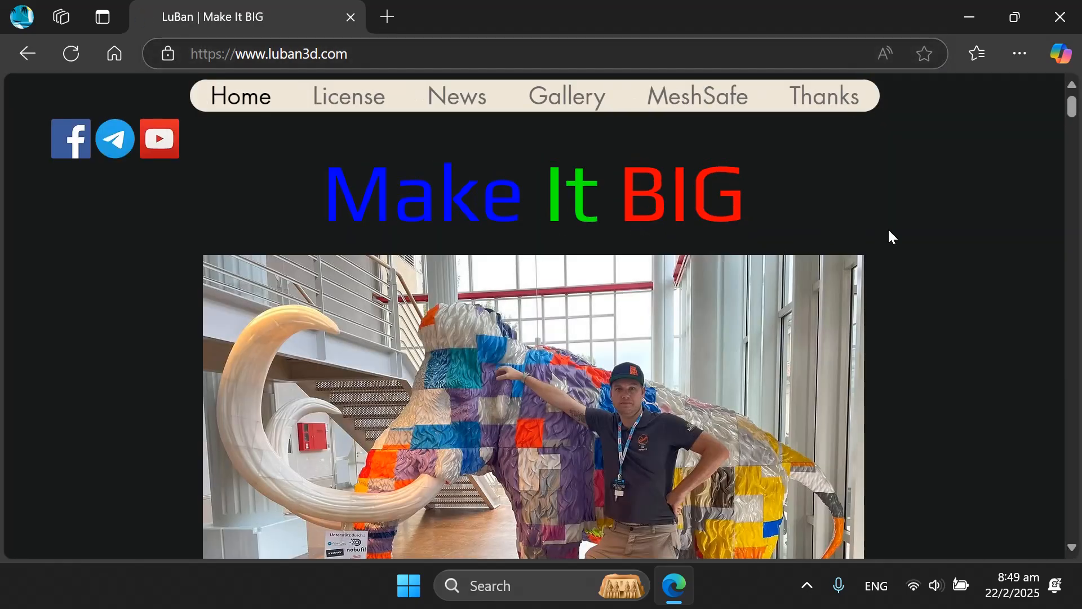
# Open the Google Drive link in the Download LuBan section and decline the suggestion to switch to Chrome
pyautogui.scroll(-7, 889, 231)
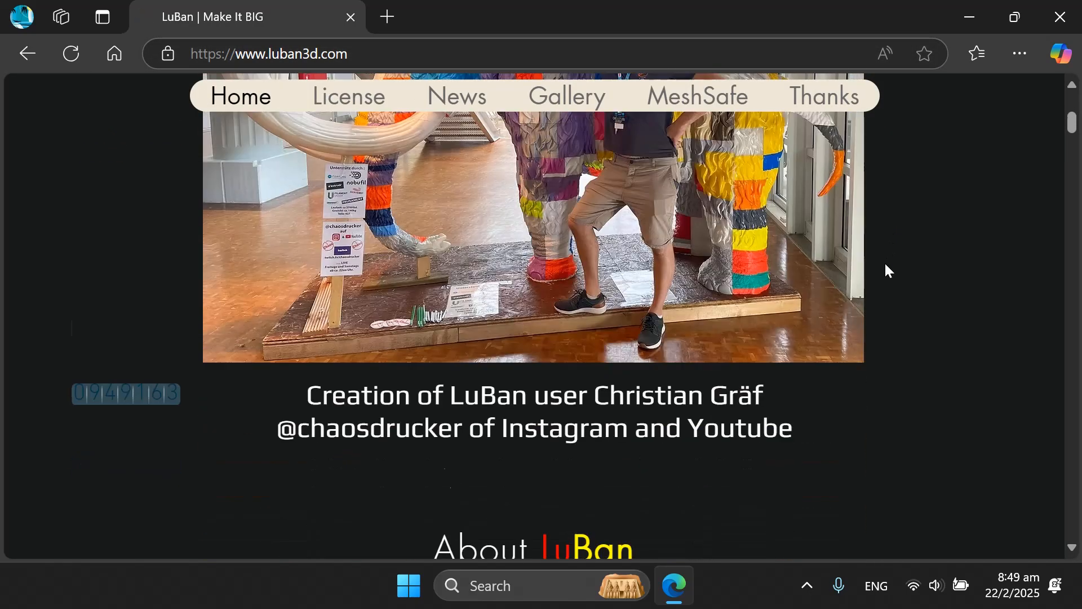
pyautogui.scroll(-10, 887, 265)
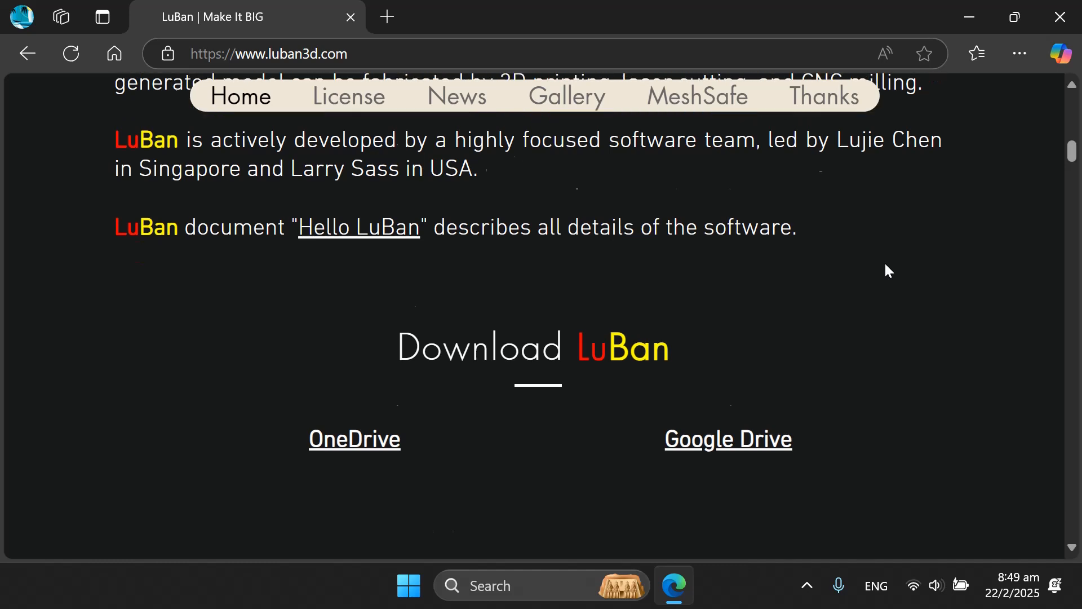
pyautogui.scroll(-1, 886, 265)
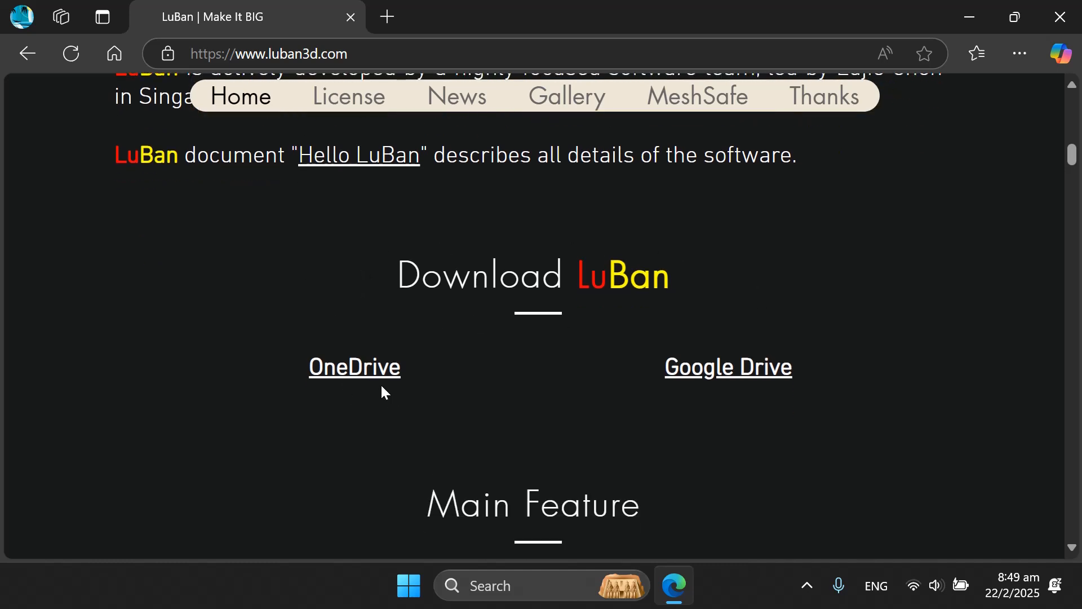
pyautogui.click(742, 374)
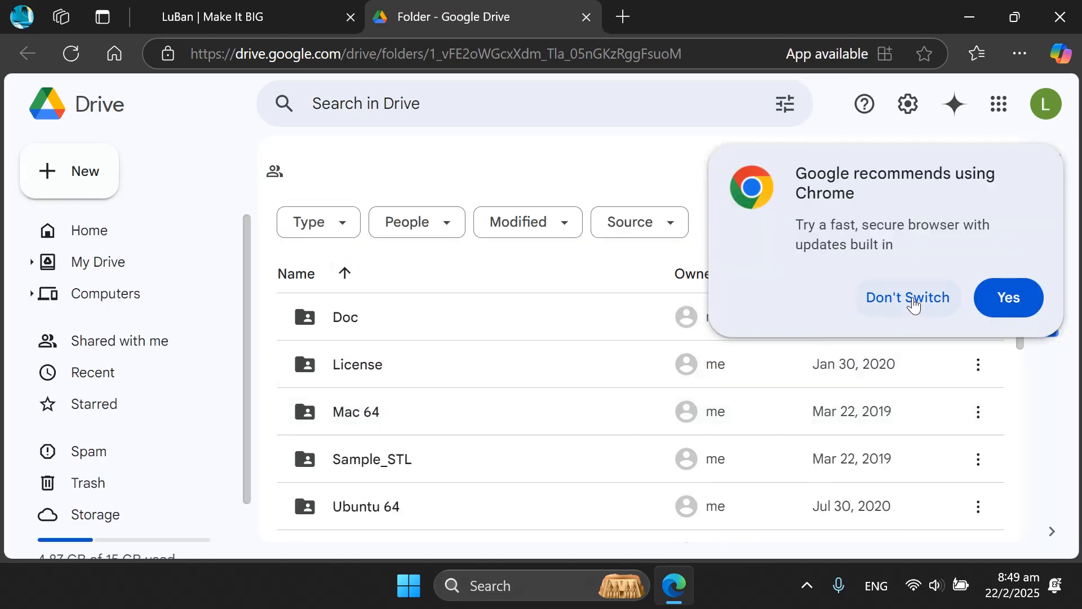
pyautogui.click(914, 303)
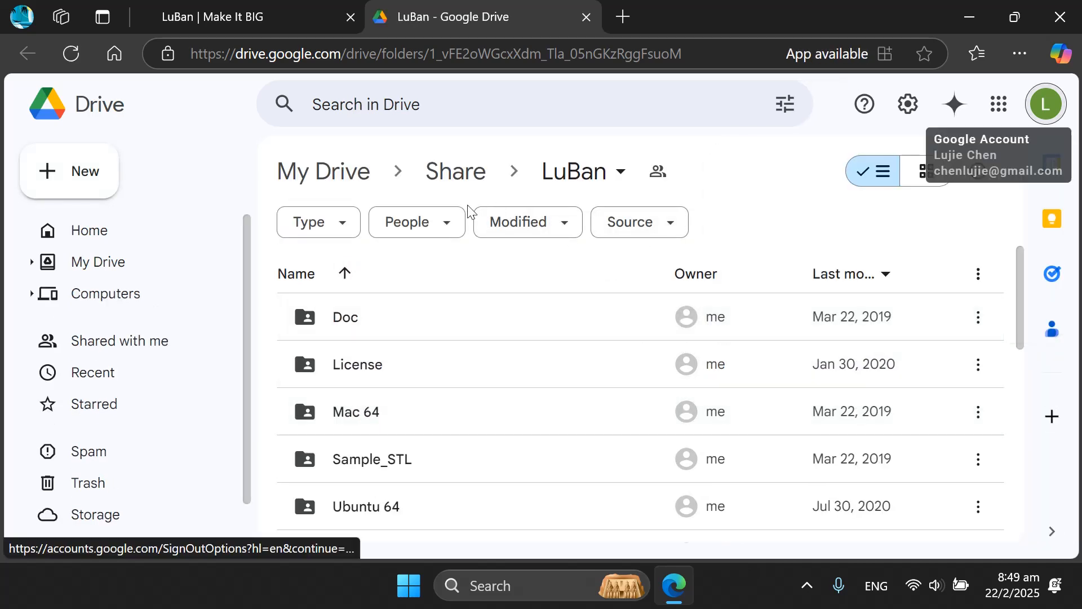
# Look through the platform folders and the readme files in the shared LuBan folder
pyautogui.scroll(-2, 428, 423)
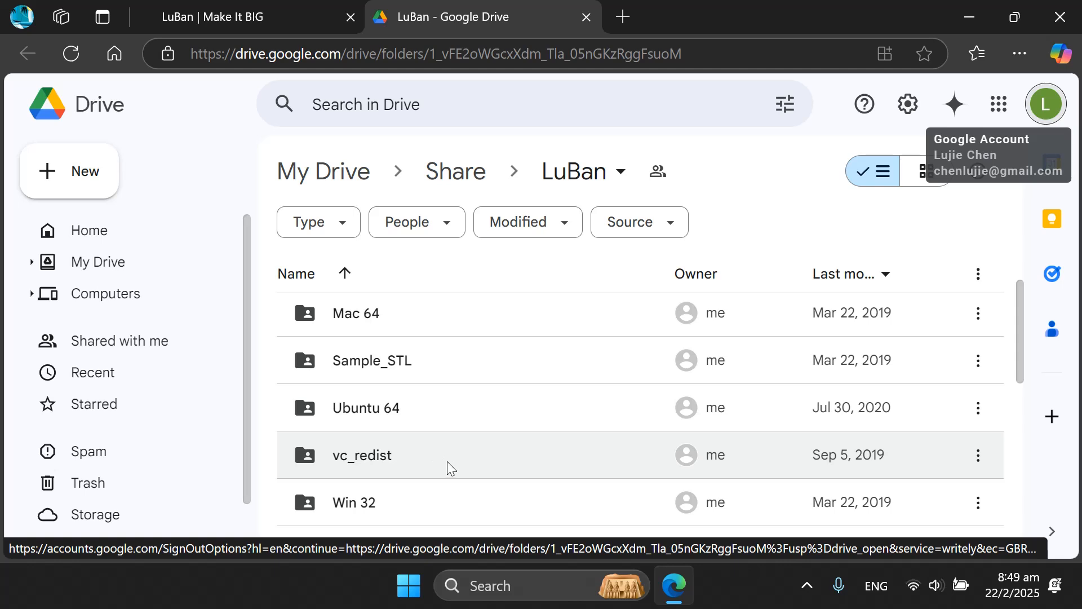
pyautogui.scroll(2, 459, 446)
pyautogui.scroll(-2, 493, 333)
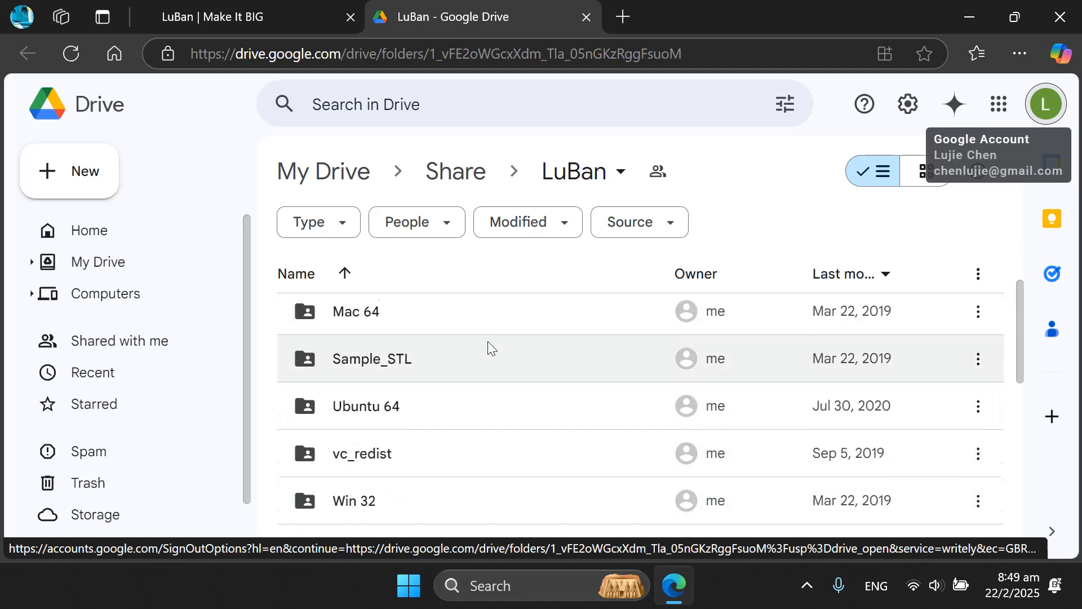
pyautogui.scroll(-2, 489, 395)
pyautogui.scroll(4, 527, 485)
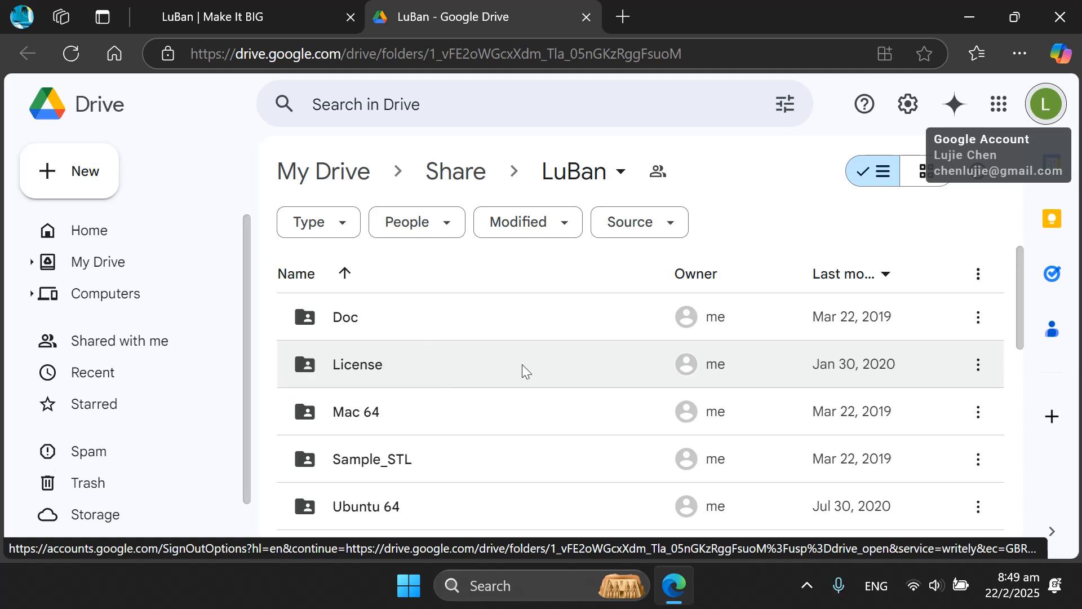
pyautogui.scroll(-2, 522, 364)
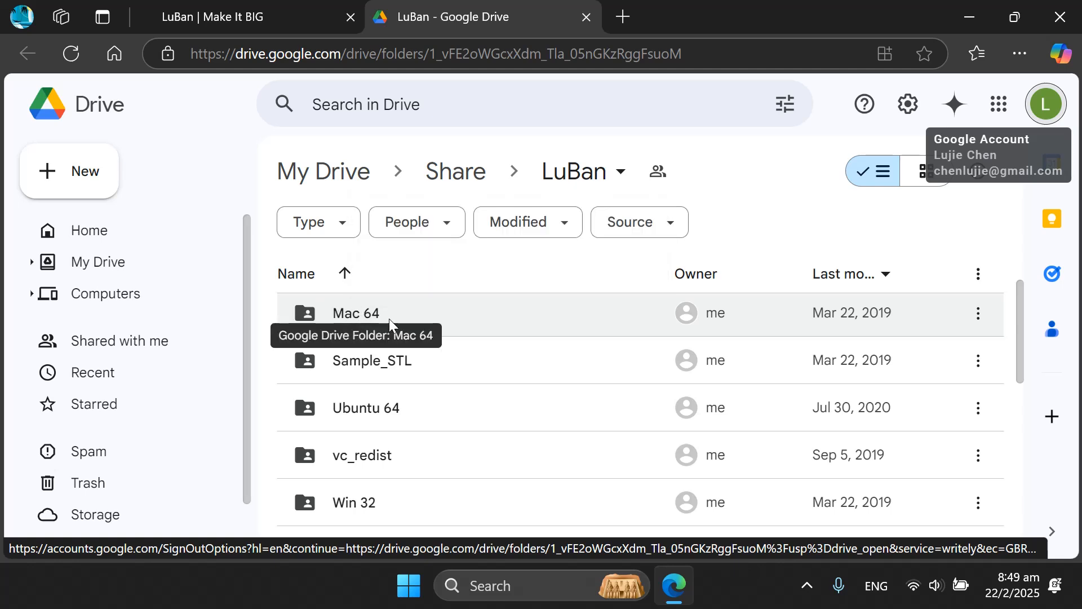
pyautogui.moveTo(371, 363)
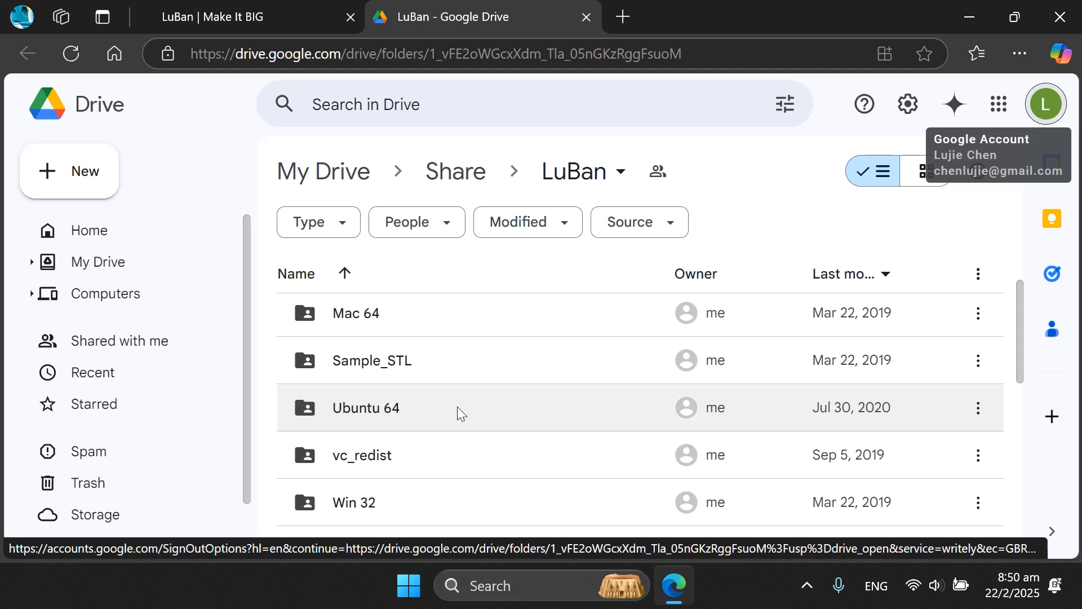
pyautogui.scroll(-2, 458, 407)
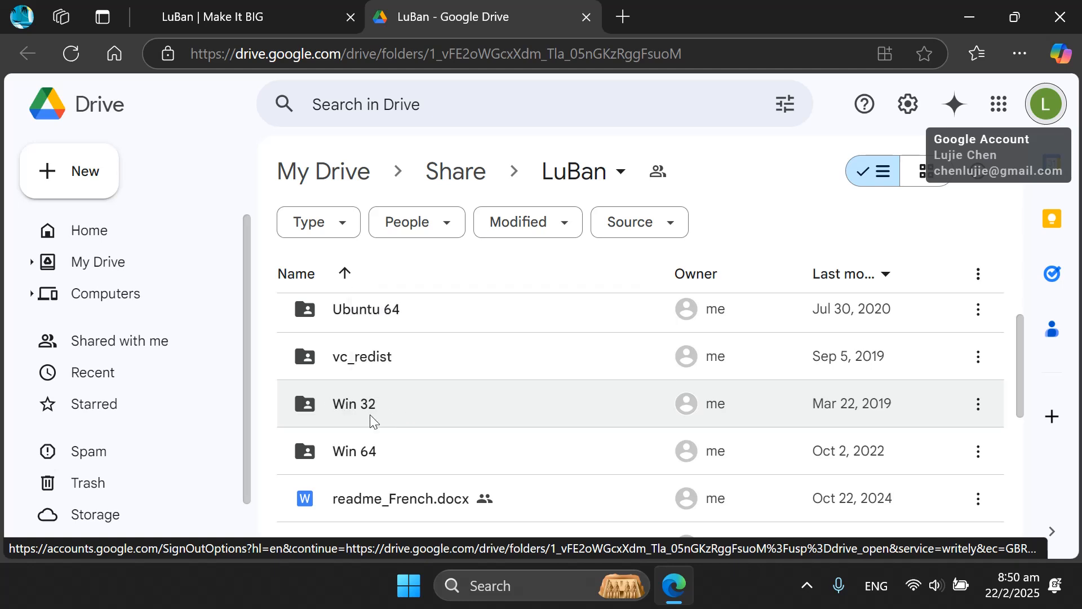
pyautogui.scroll(-1, 446, 457)
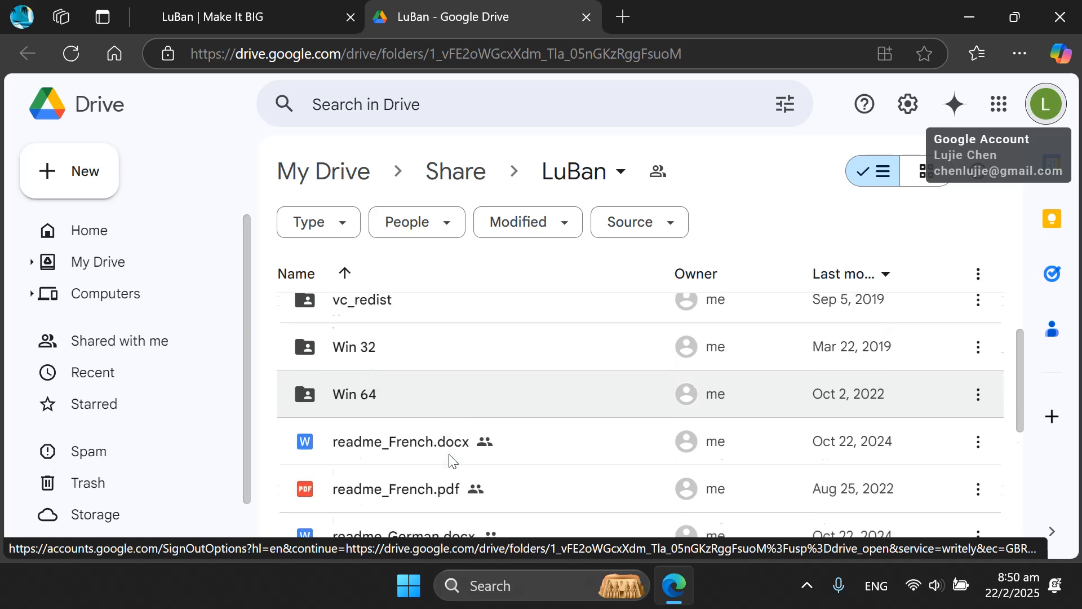
pyautogui.scroll(-1, 449, 460)
pyautogui.scroll(-2, 489, 414)
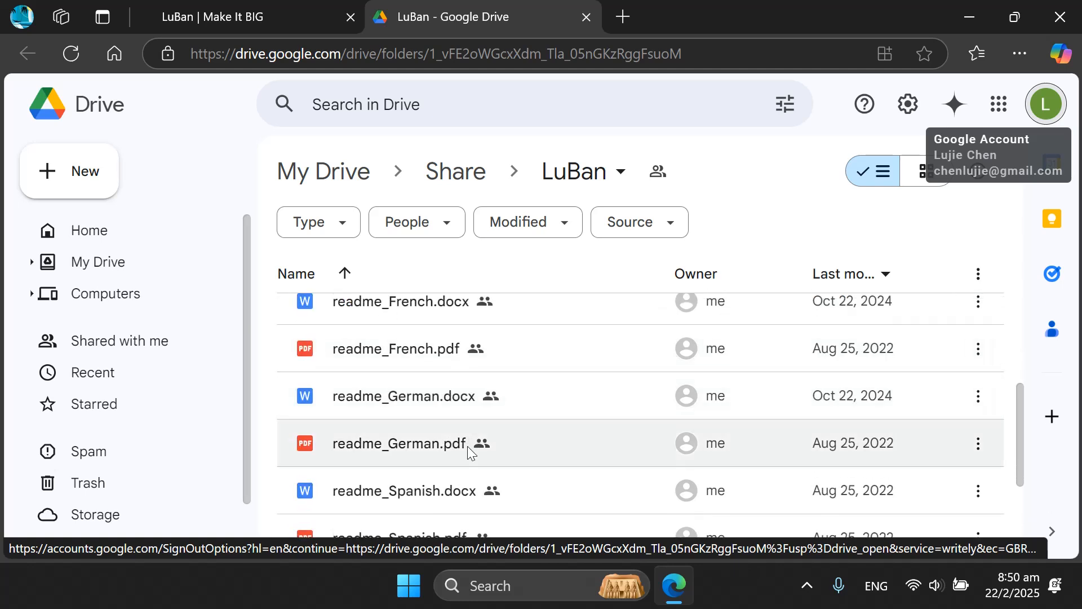
pyautogui.scroll(-3, 471, 413)
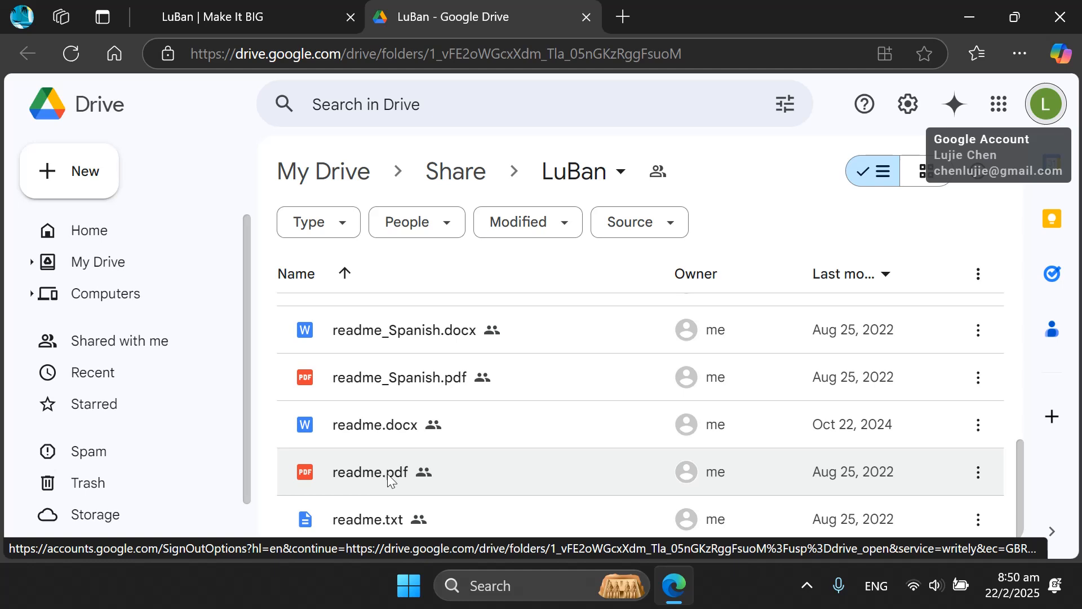
pyautogui.scroll(4, 409, 436)
pyautogui.scroll(4, 410, 434)
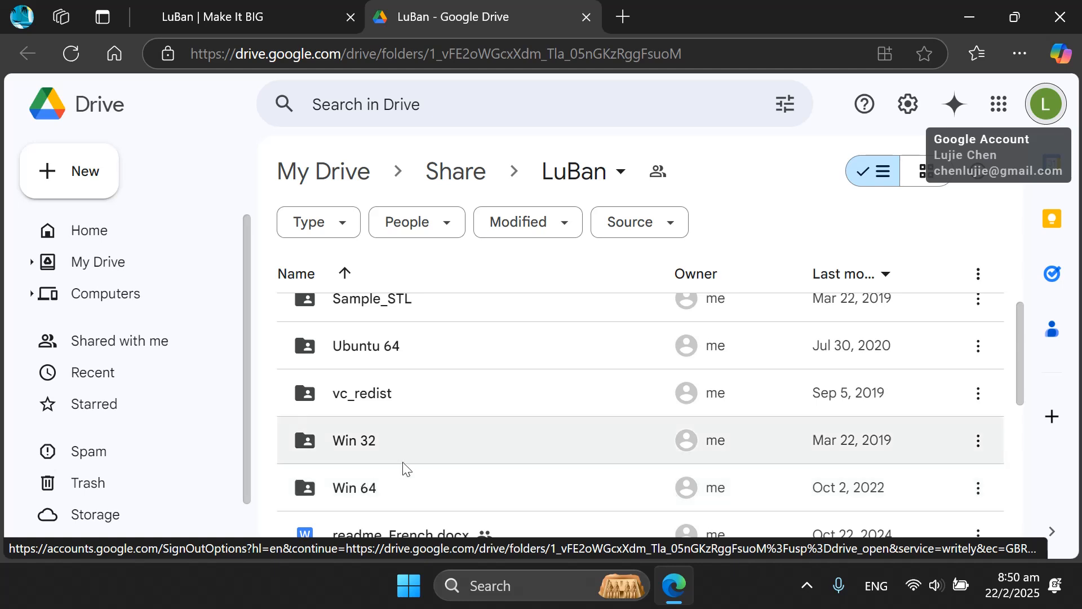
pyautogui.scroll(2, 370, 348)
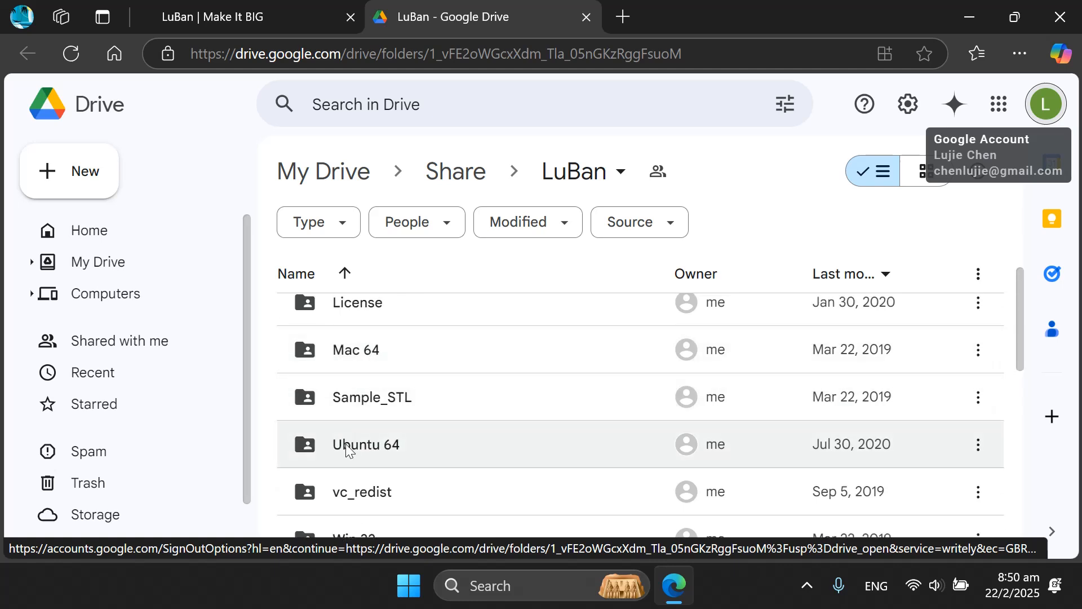
# Open the Win 64 folder and download Setup.msi, accepting the risk of the file type
pyautogui.scroll(-3, 398, 420)
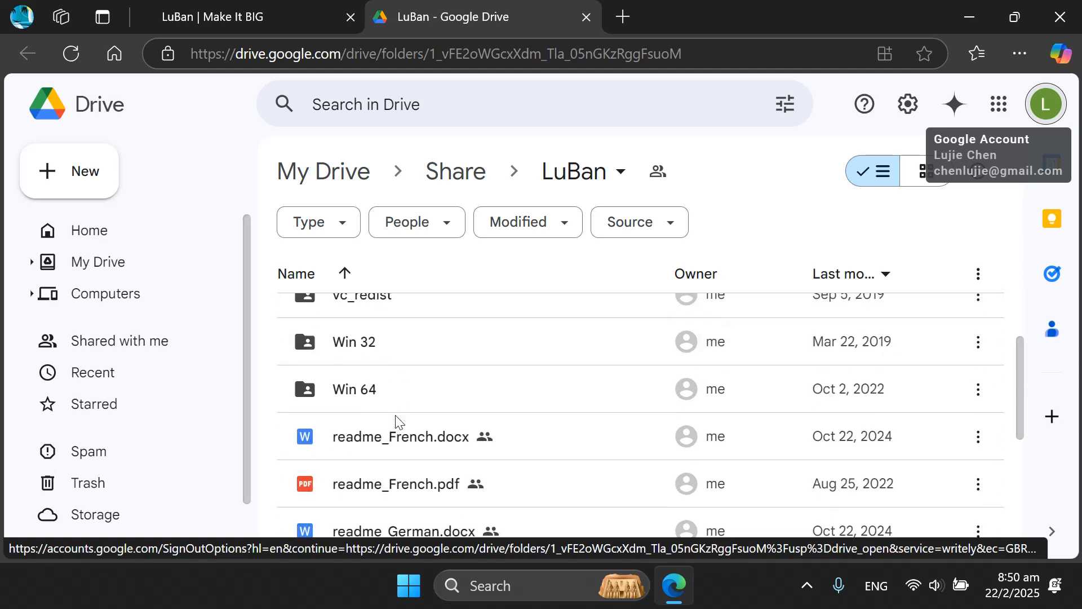
pyautogui.doubleClick(354, 389)
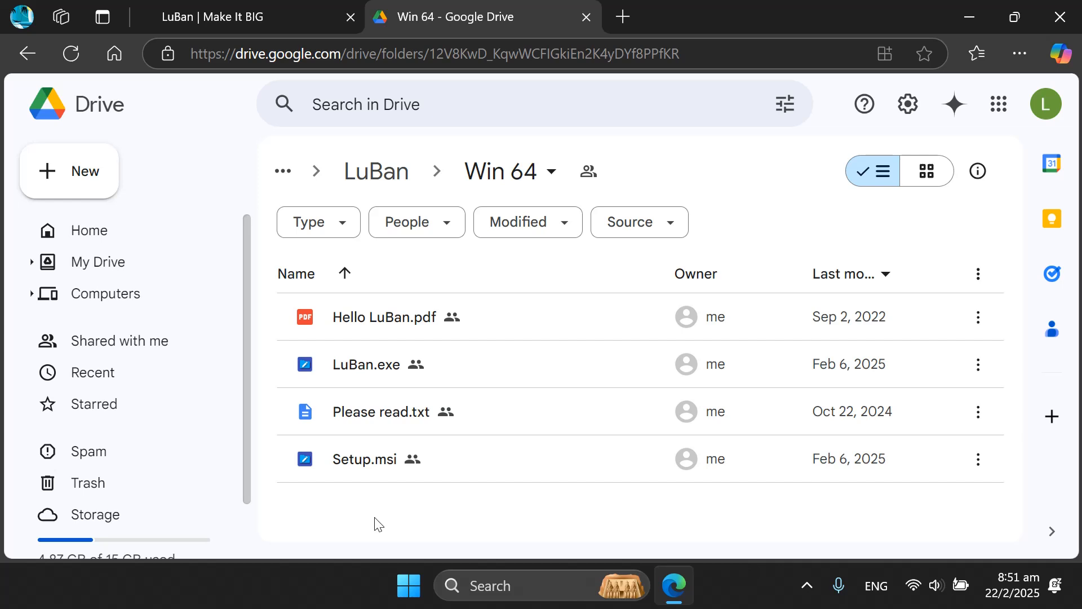
pyautogui.click(377, 461)
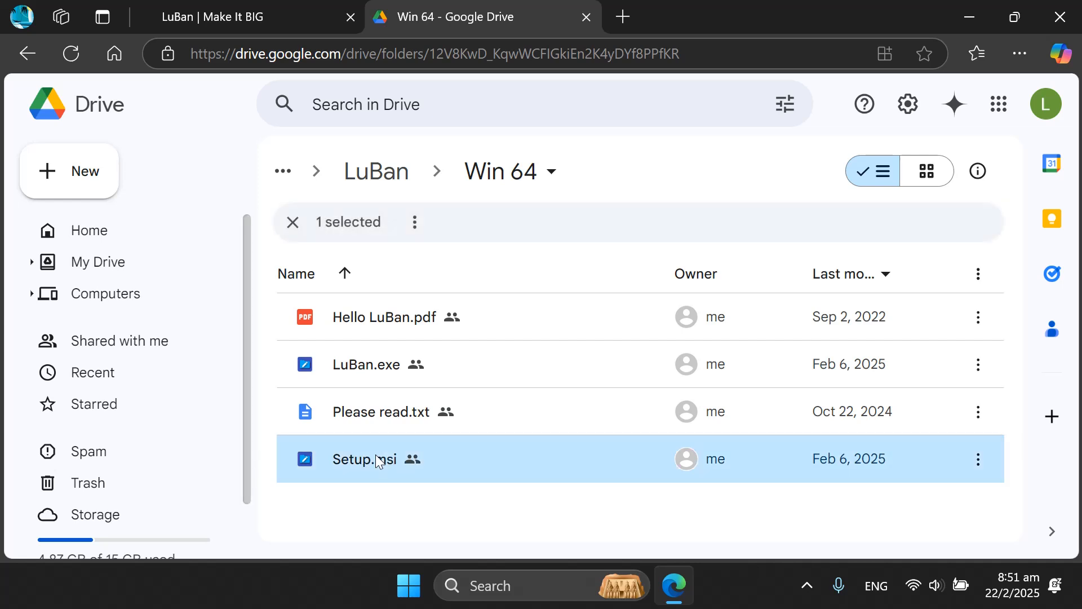
pyautogui.click(981, 460)
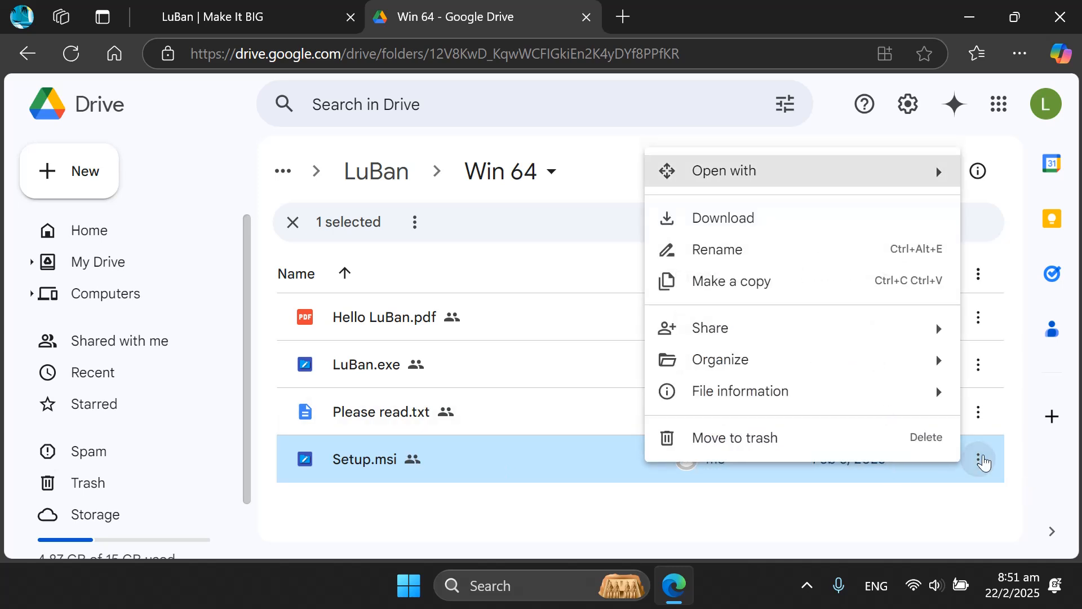
pyautogui.click(715, 219)
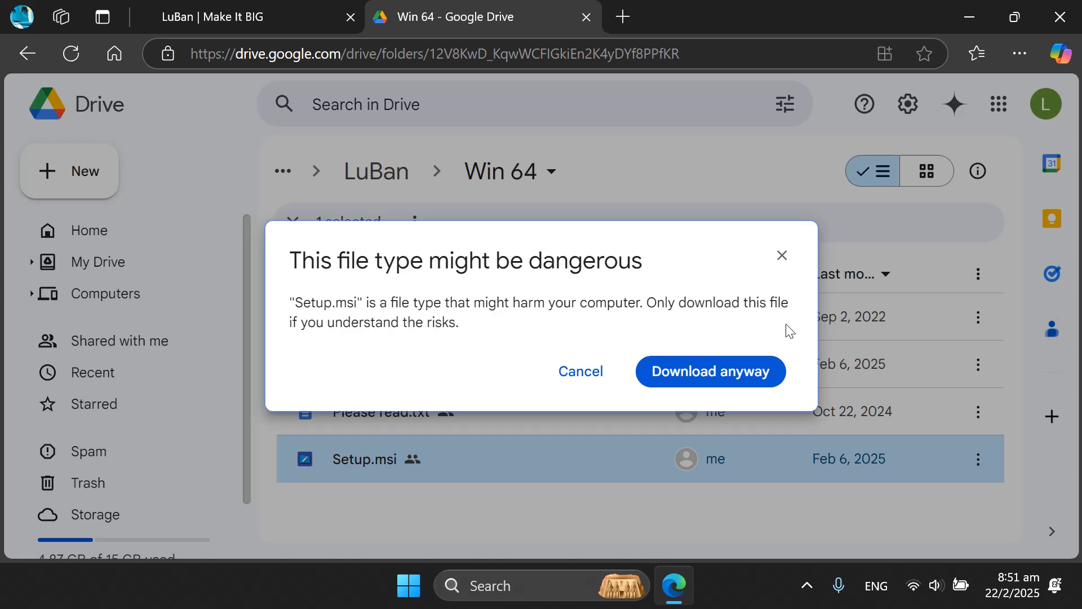
pyautogui.click(747, 376)
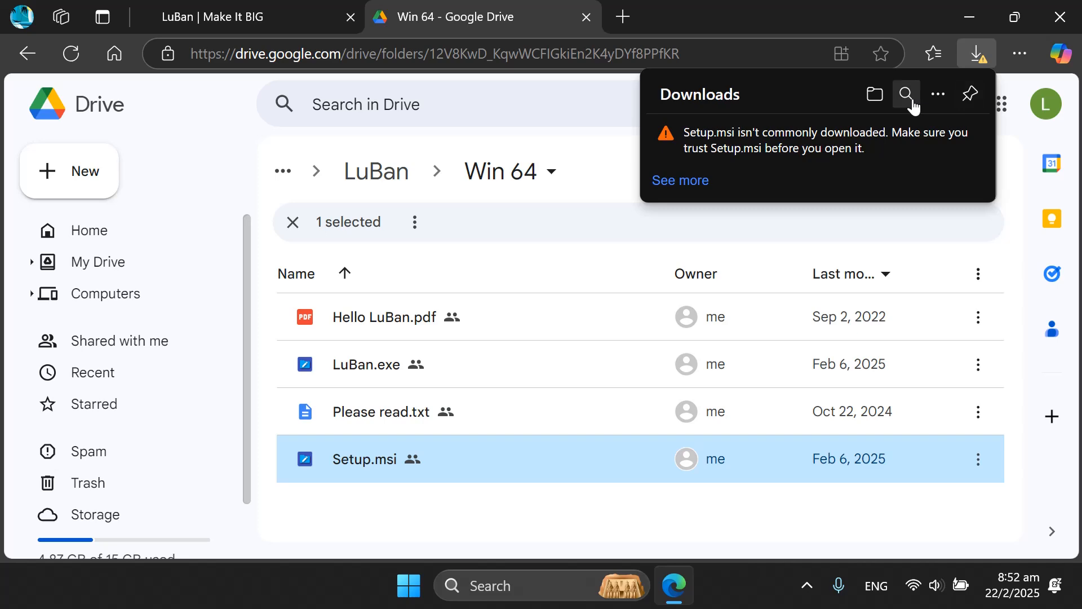
# Minimize the browser and open the Downloads folder in File Explorer
pyautogui.click(970, 16)
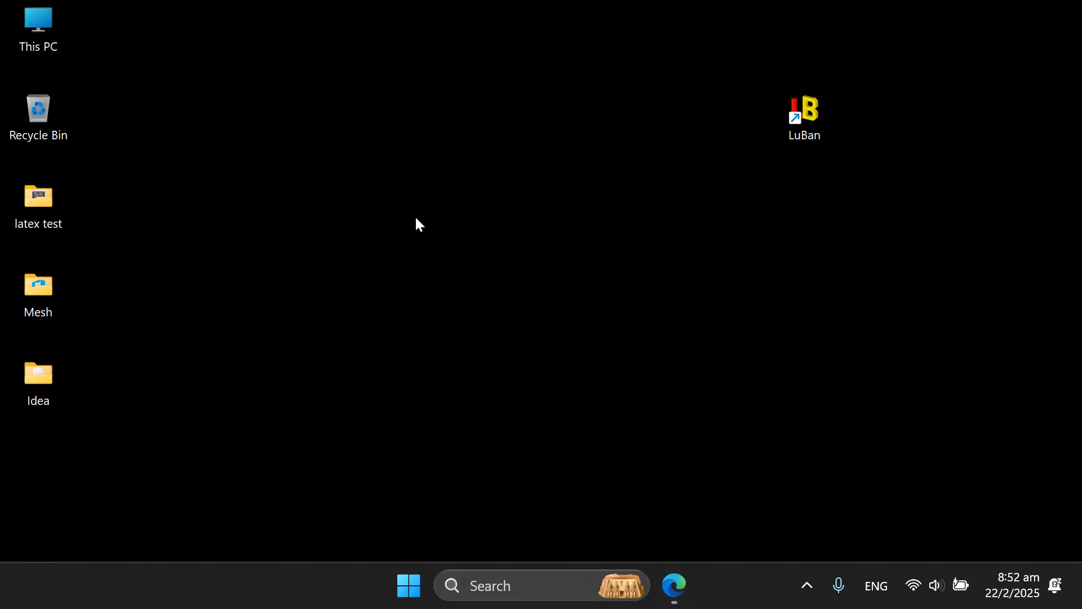
pyautogui.press('super+e')
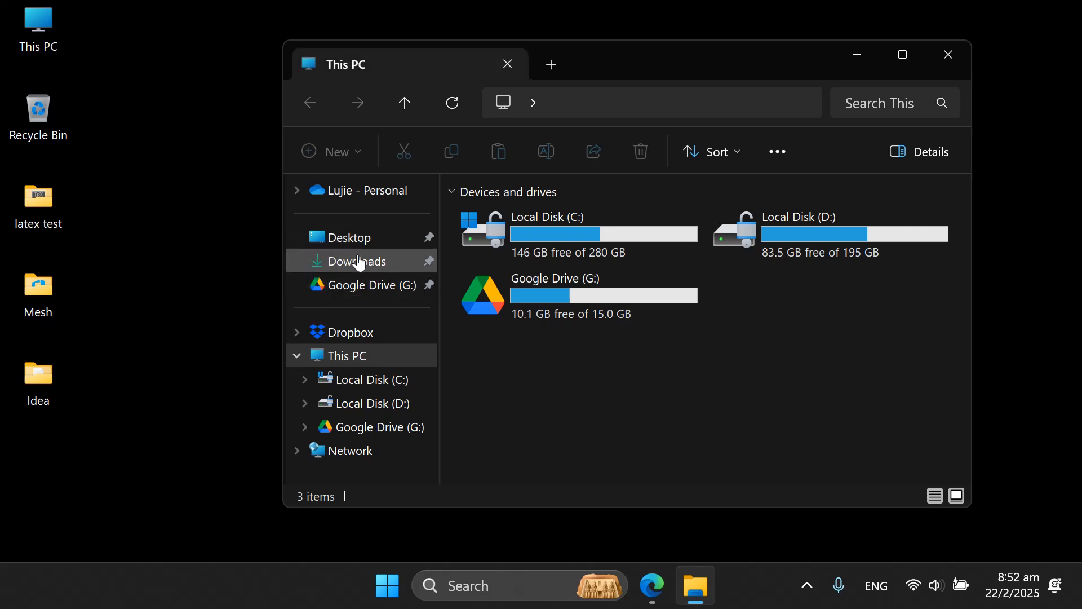
pyautogui.click(361, 262)
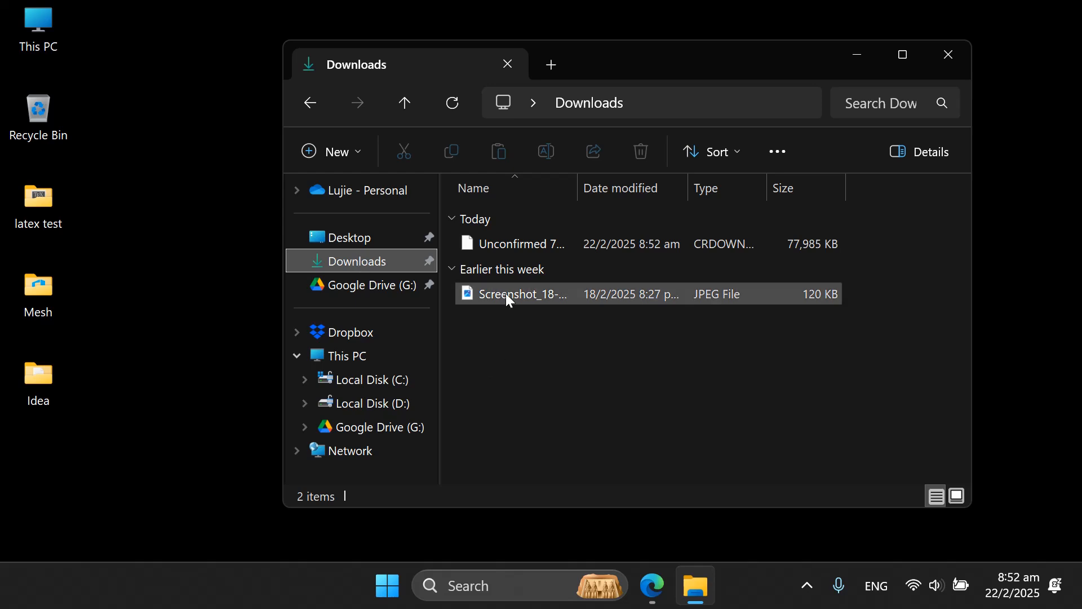
# Delete the JPEG screenshot file from the Downloads folder
pyautogui.click(511, 249)
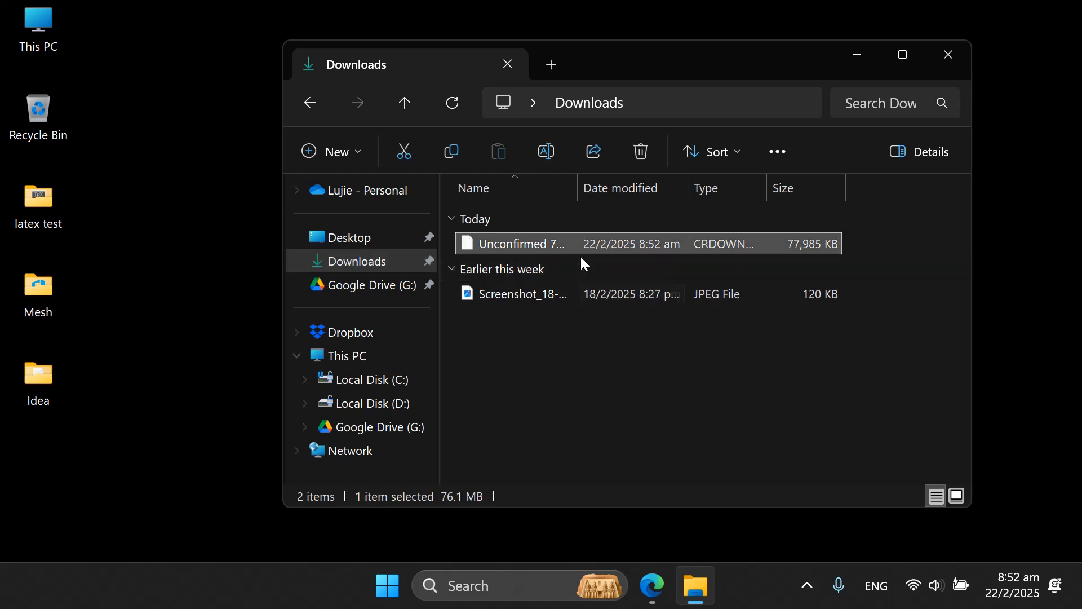
pyautogui.click(522, 301)
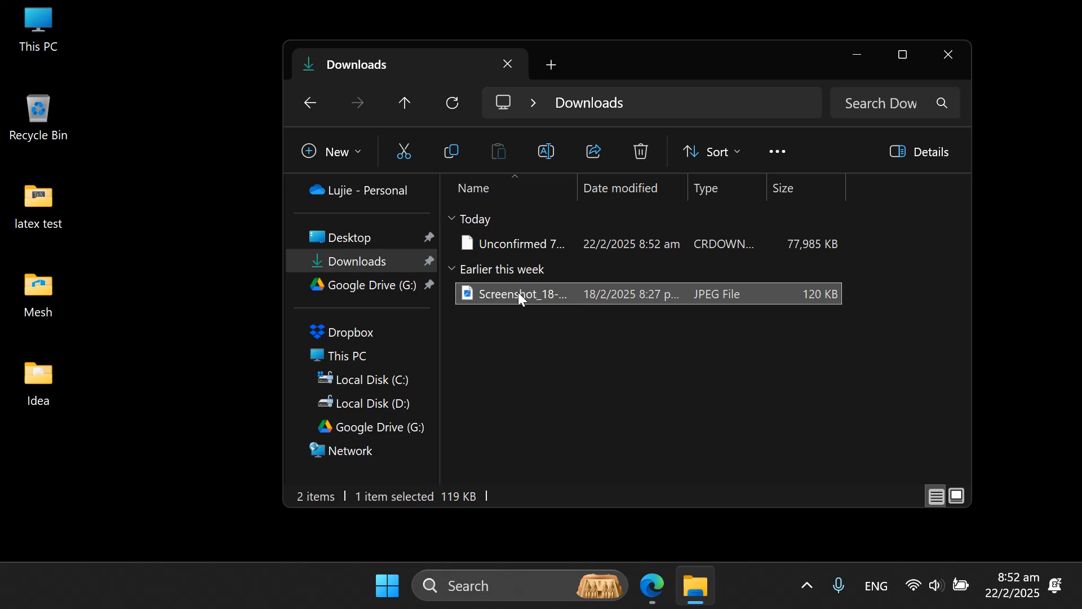
pyautogui.press('Delete')
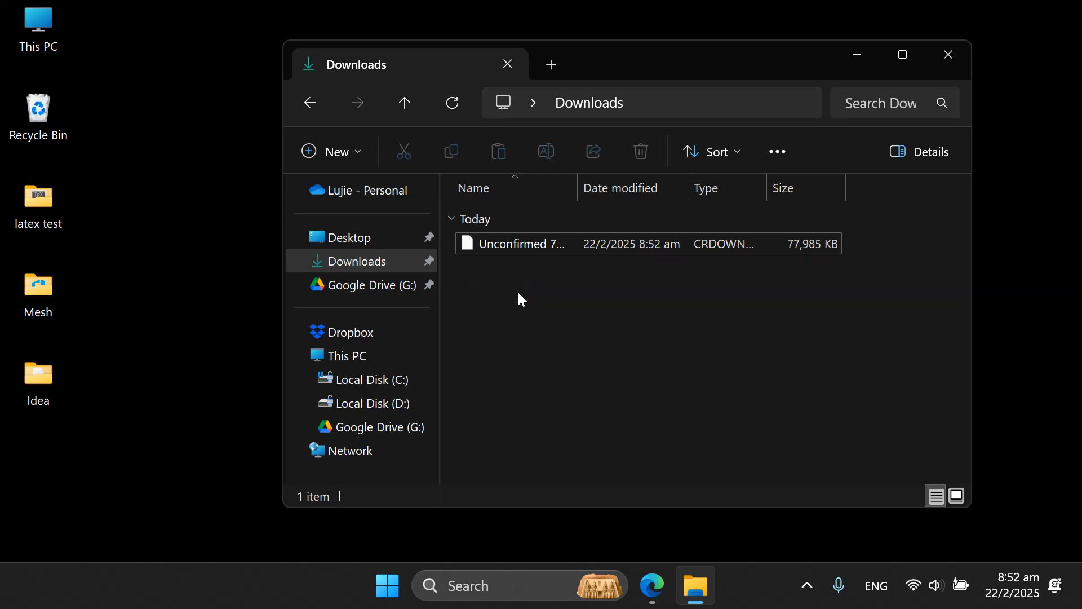
# Switch back to the browser and keep the flagged Setup.msi download despite the SmartScreen warning
pyautogui.hotkey('alt', 'Tab')
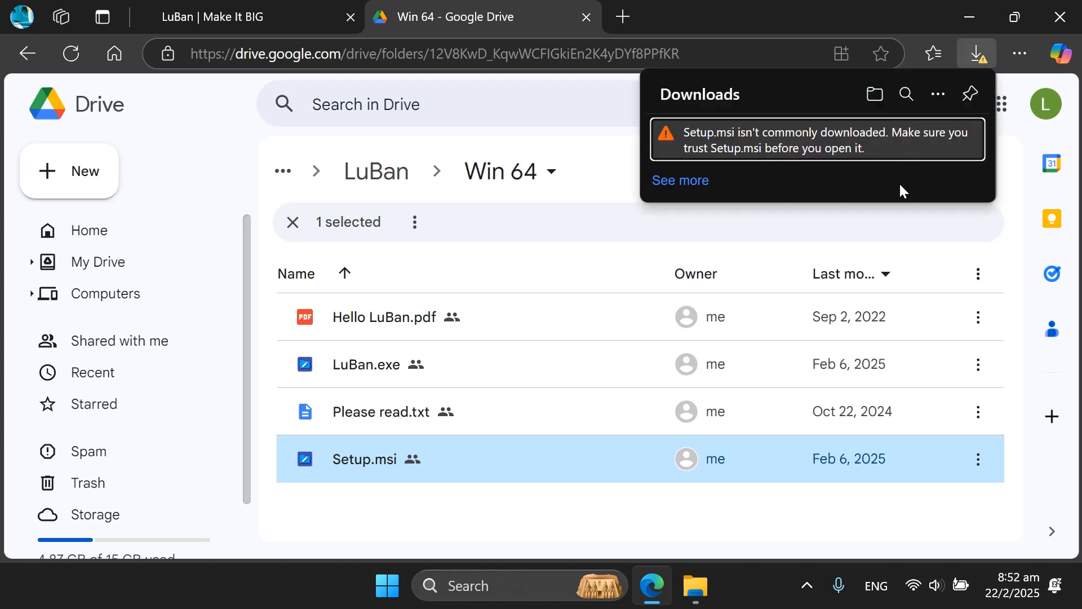
pyautogui.click(961, 139)
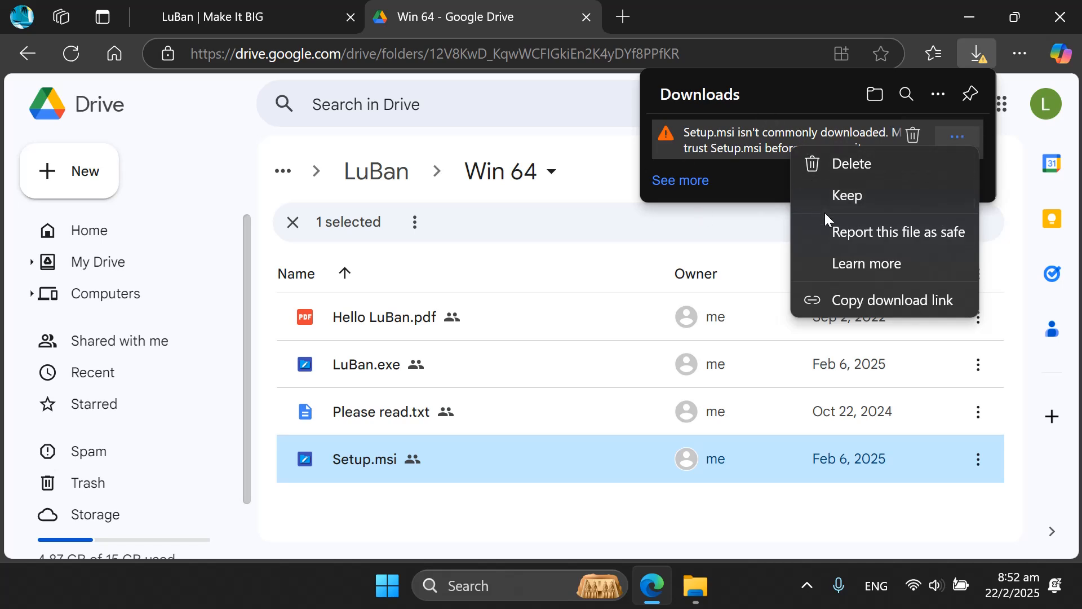
pyautogui.click(857, 194)
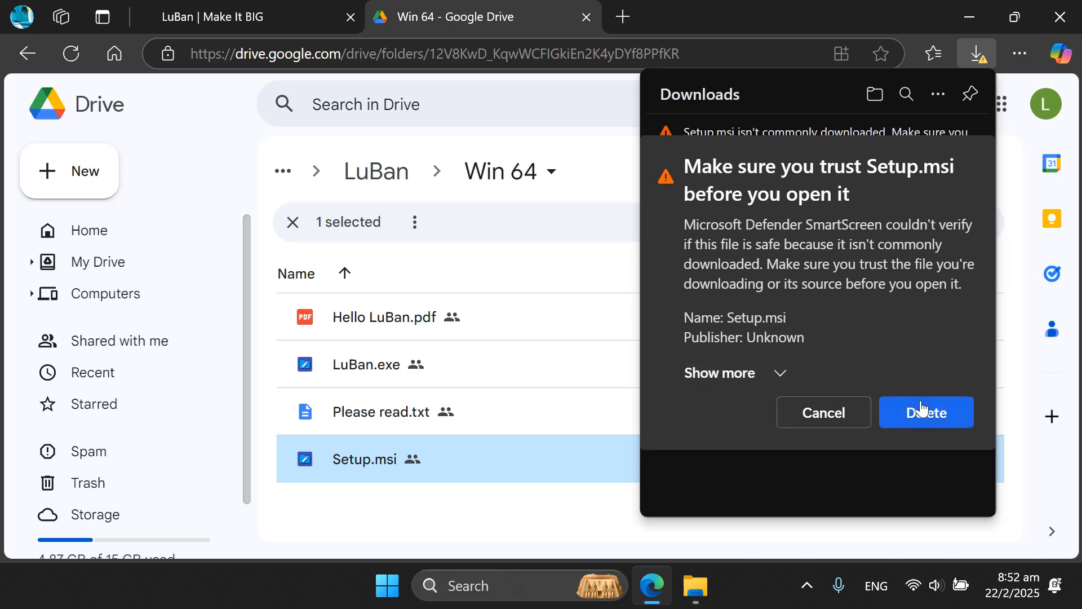
pyautogui.click(778, 373)
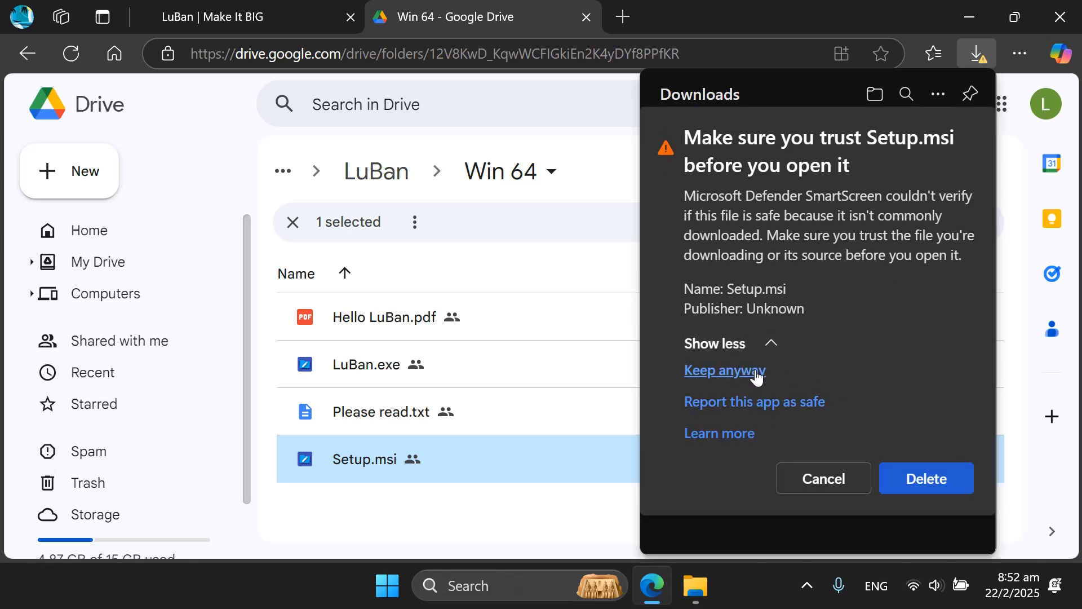
pyautogui.click(767, 343)
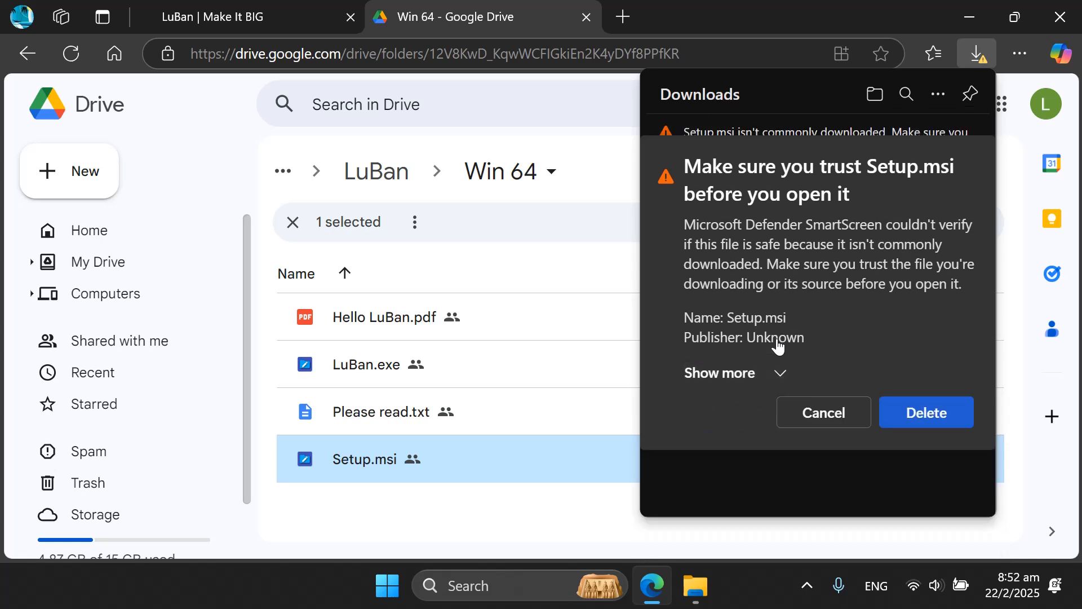
pyautogui.click(777, 374)
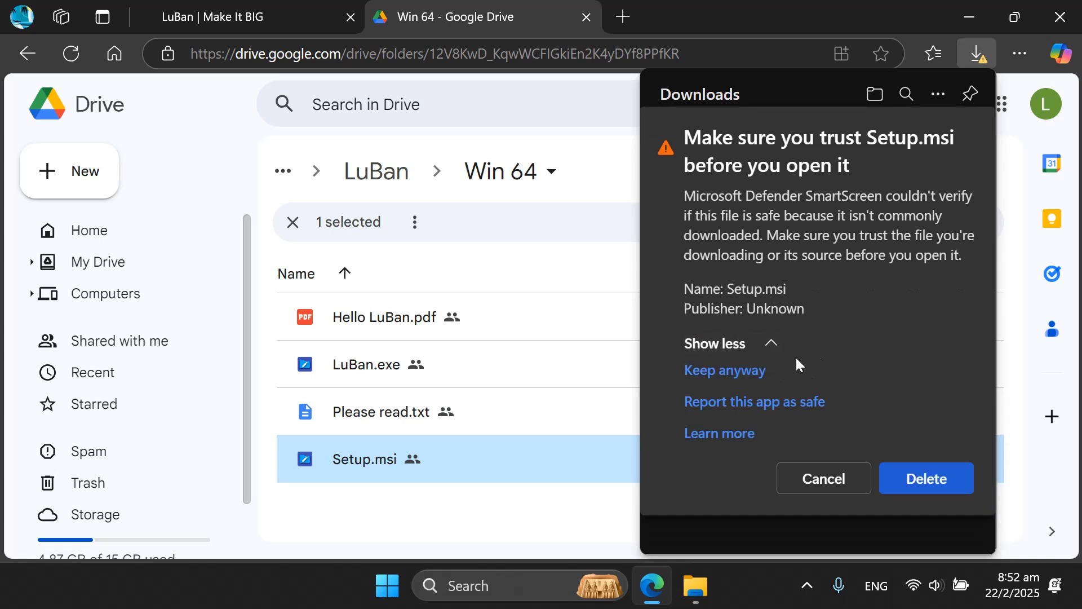
pyautogui.click(739, 372)
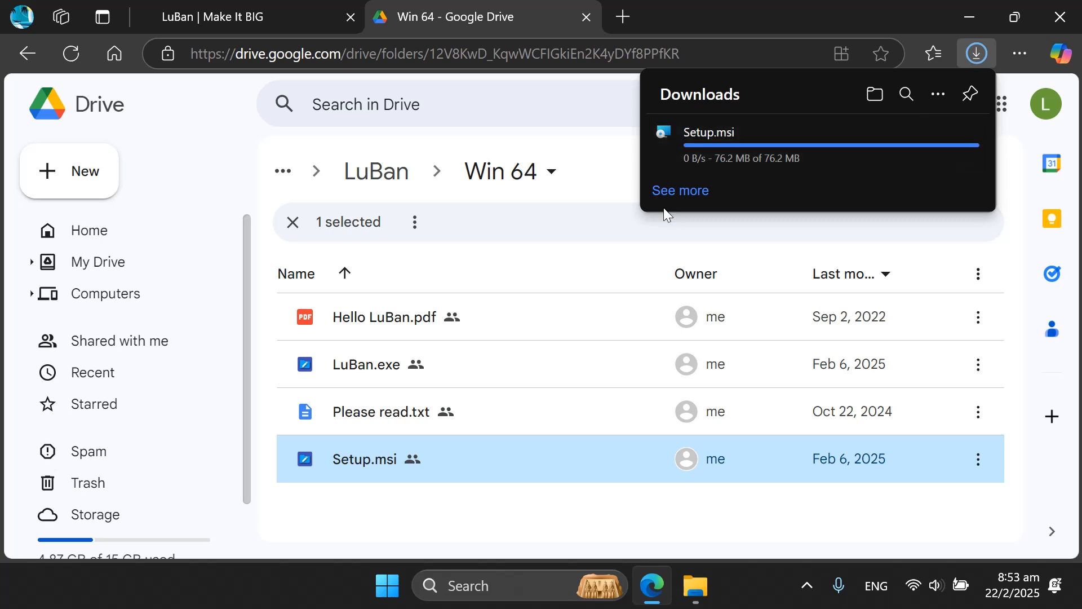
# Switch to the Downloads folder in File Explorer and minimize the browser window behind it
pyautogui.hotkey('alt', 'Tab')
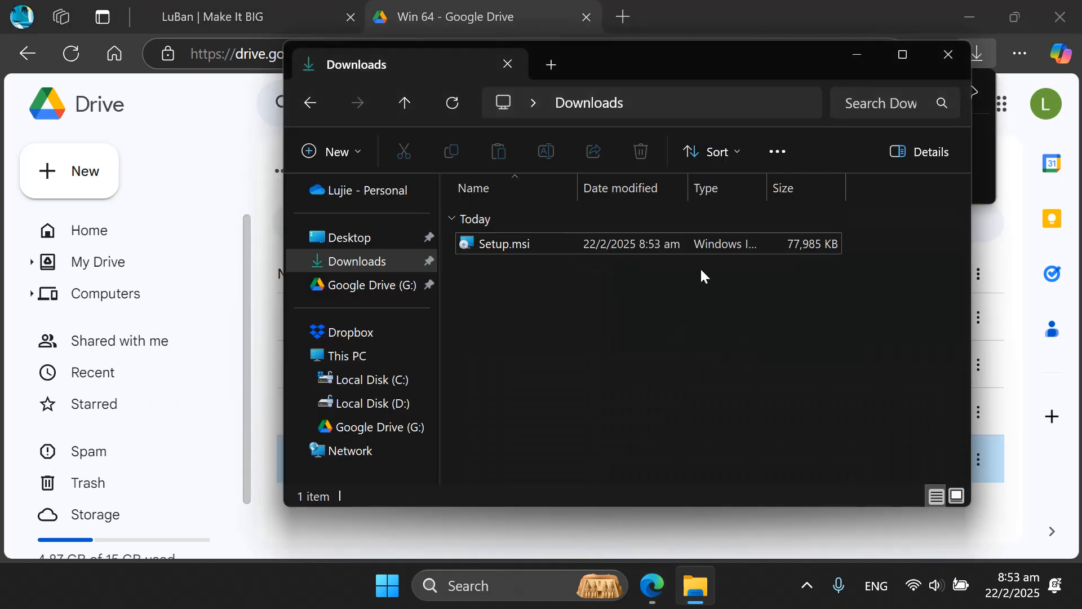
pyautogui.click(352, 261)
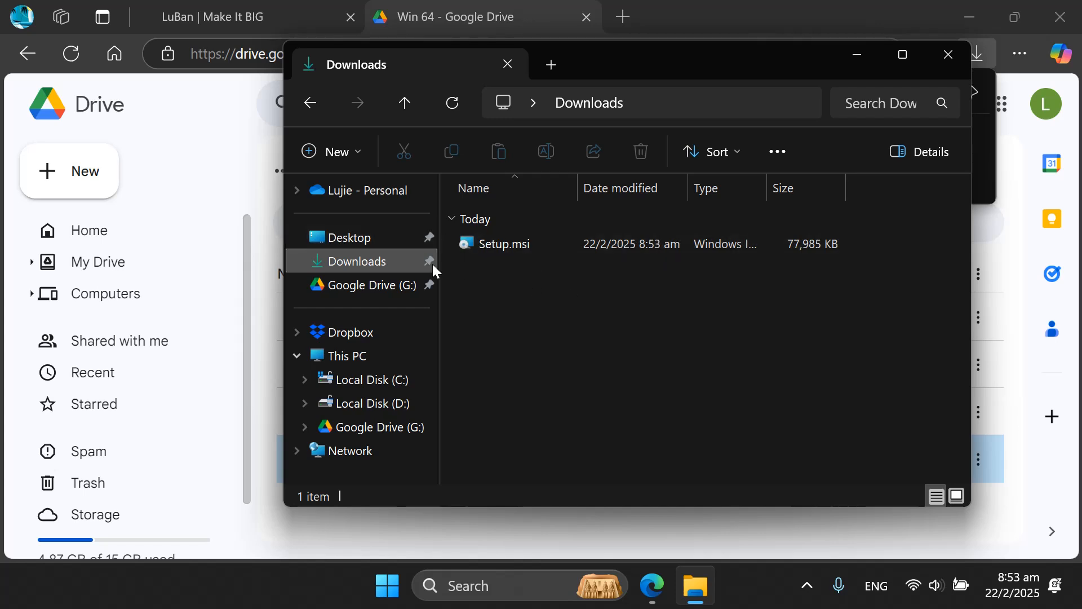
pyautogui.click(973, 21)
pyautogui.click(575, 384)
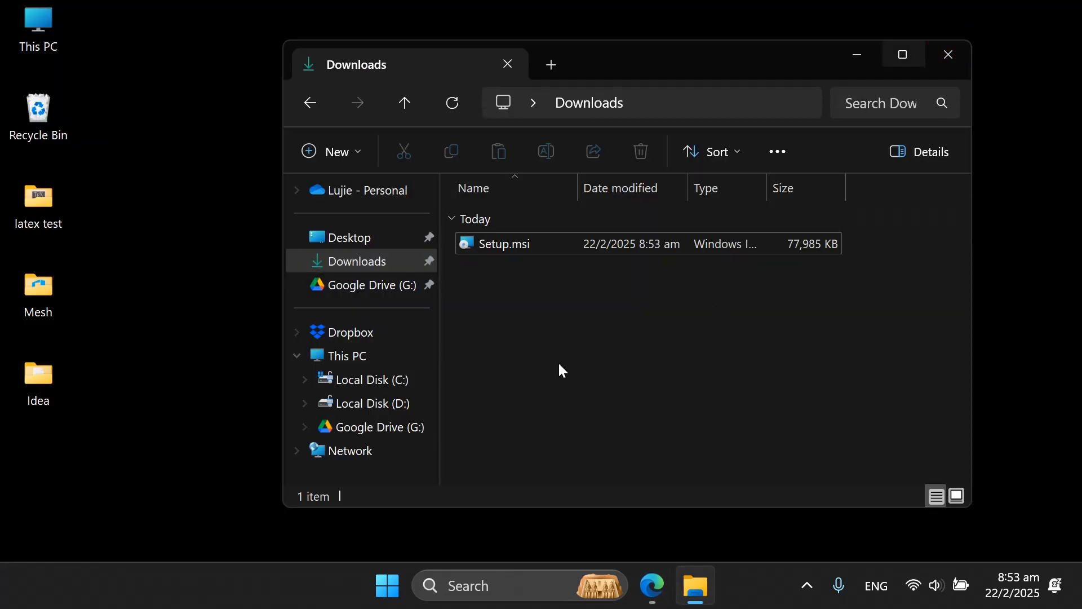
# Run Setup.msi and install LuBan for everyone in the default folder, then close the setup wizard
pyautogui.doubleClick(505, 248)
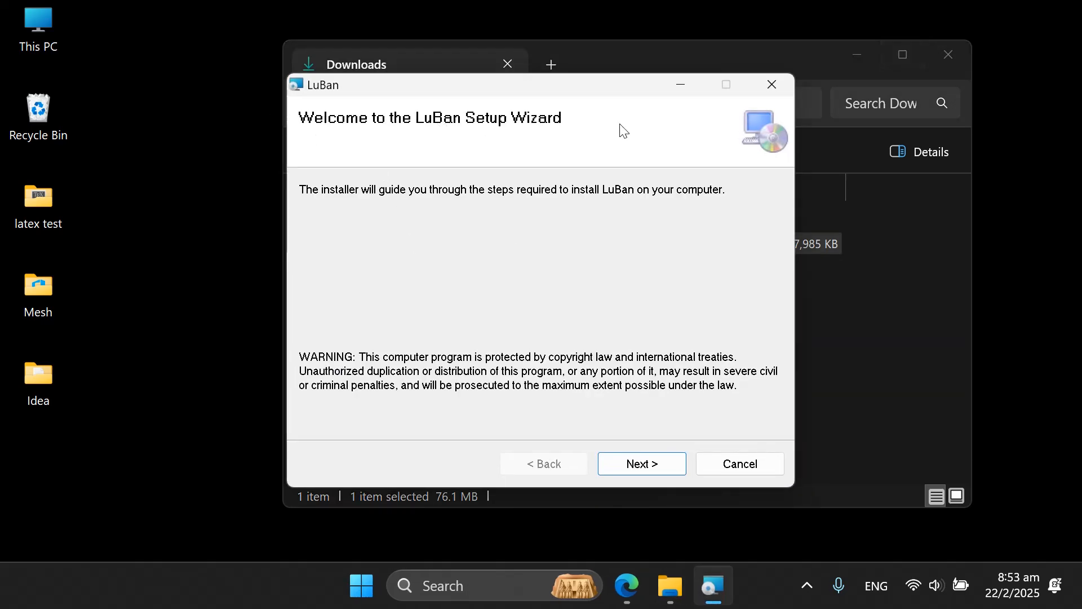
pyautogui.click(653, 464)
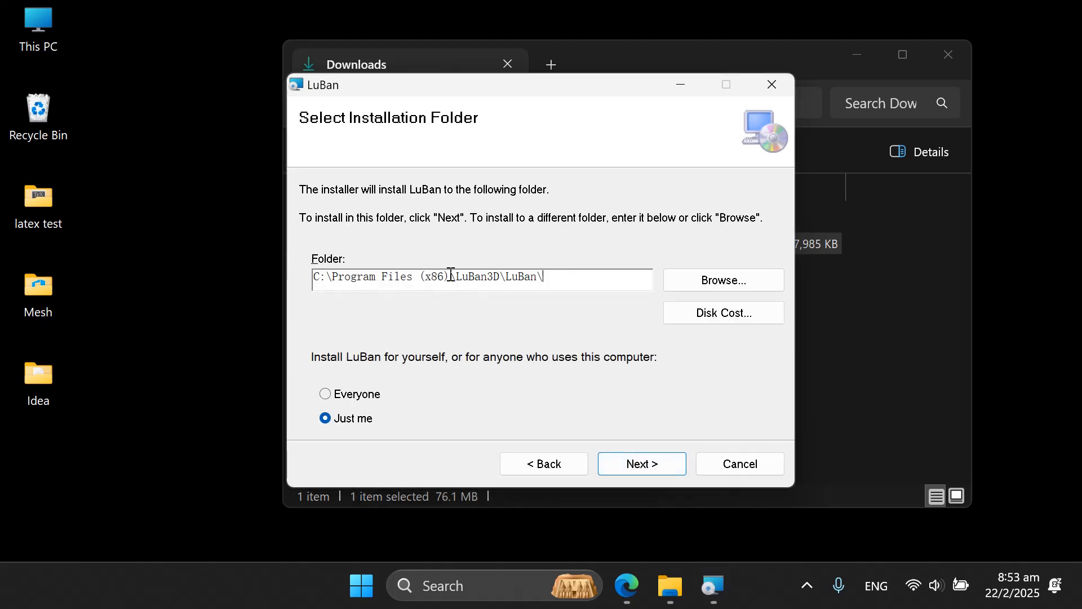
pyautogui.click(364, 398)
pyautogui.click(658, 464)
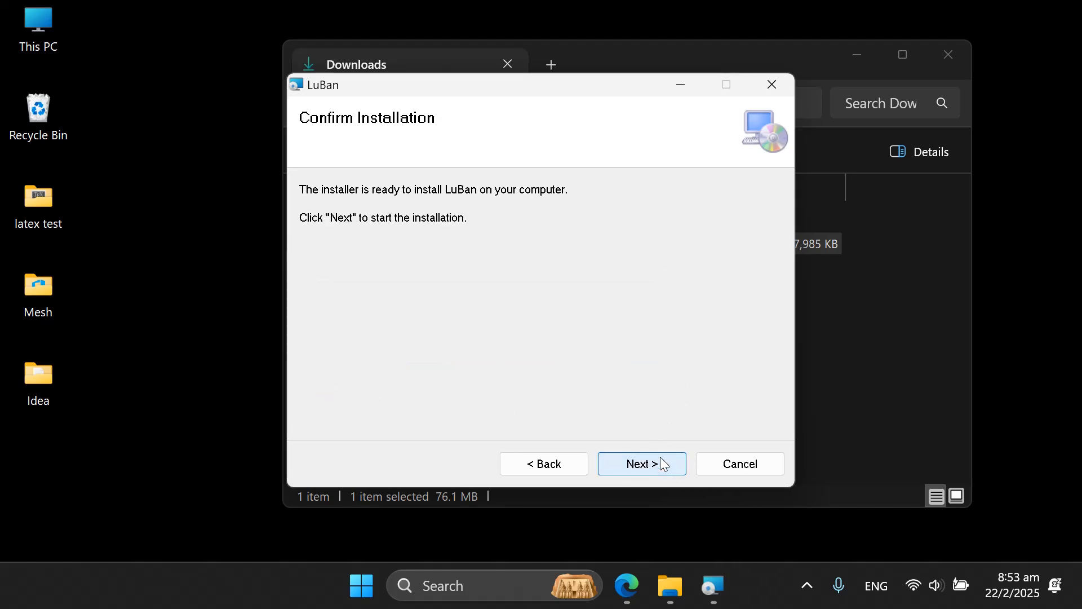
pyautogui.click(662, 458)
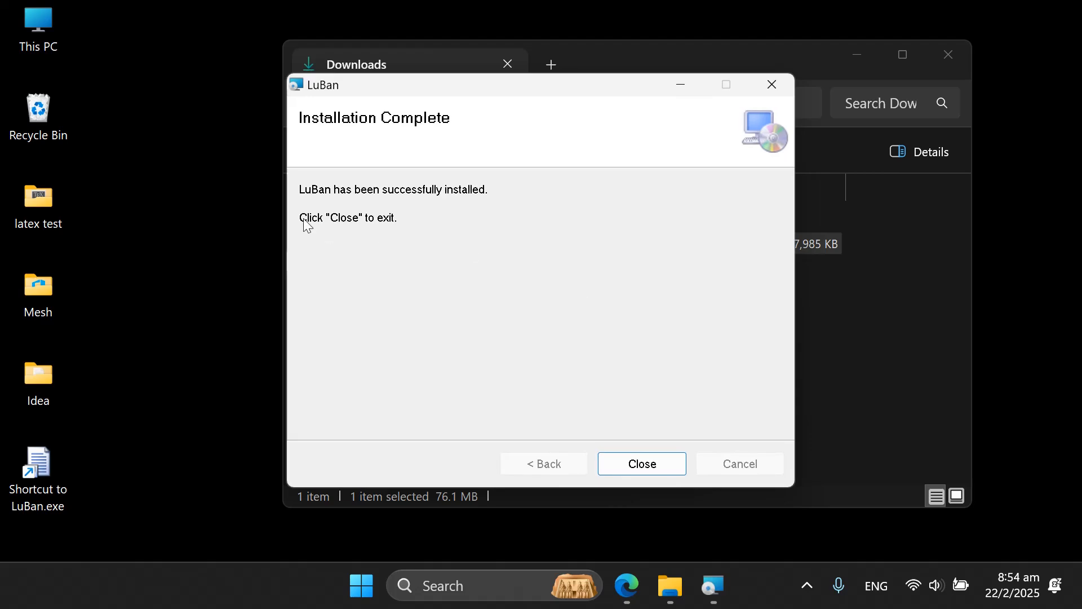
pyautogui.click(631, 461)
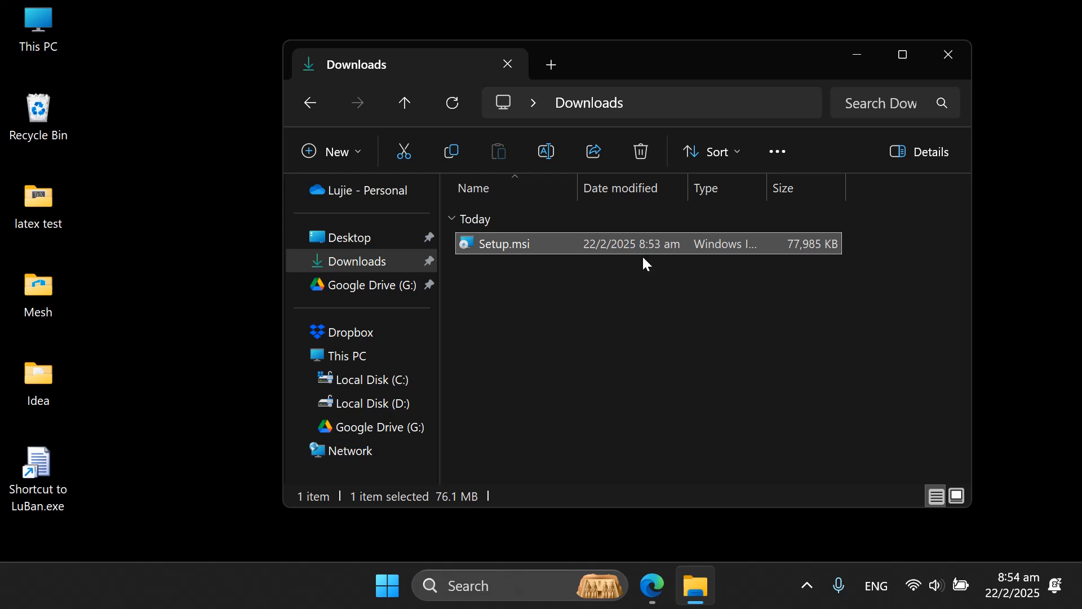
# Minimize File Explorer and delete the "Shortcut to LuBan.exe" shortcut from the desktop
pyautogui.click(861, 55)
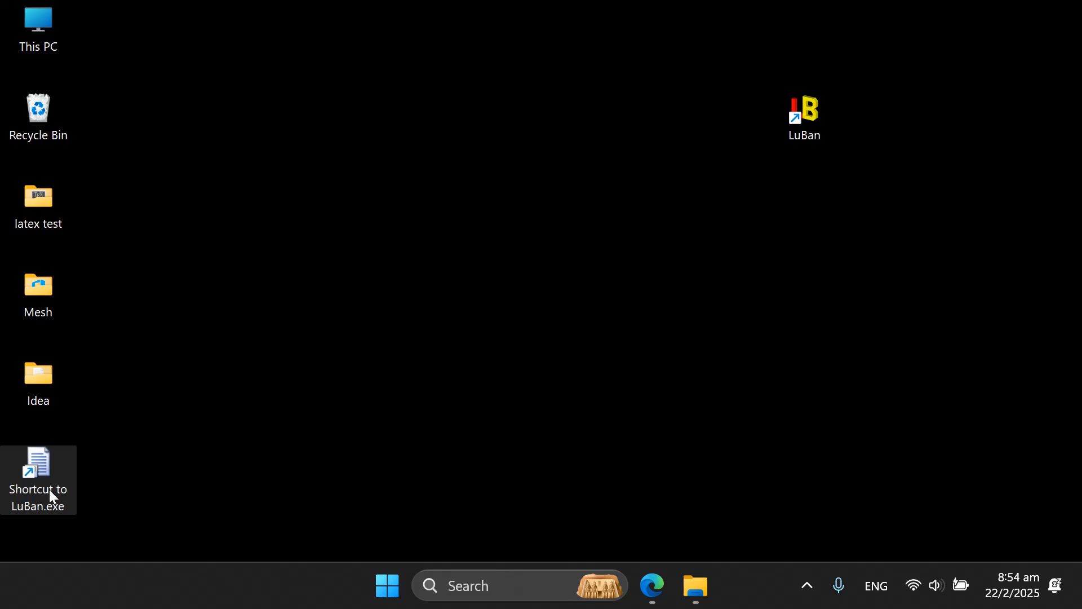
pyautogui.click(32, 476)
pyautogui.press('Delete')
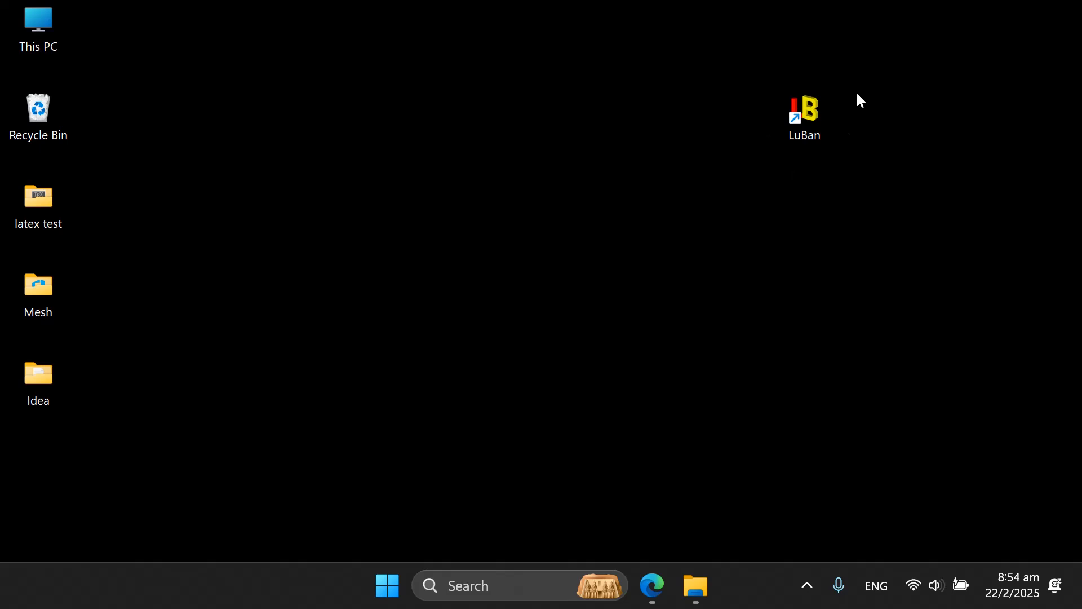
# Restore File Explorer and open the installation folder C:\Program Files (x86)\LuBan3D\LuBan
pyautogui.click(698, 598)
pyautogui.click(622, 336)
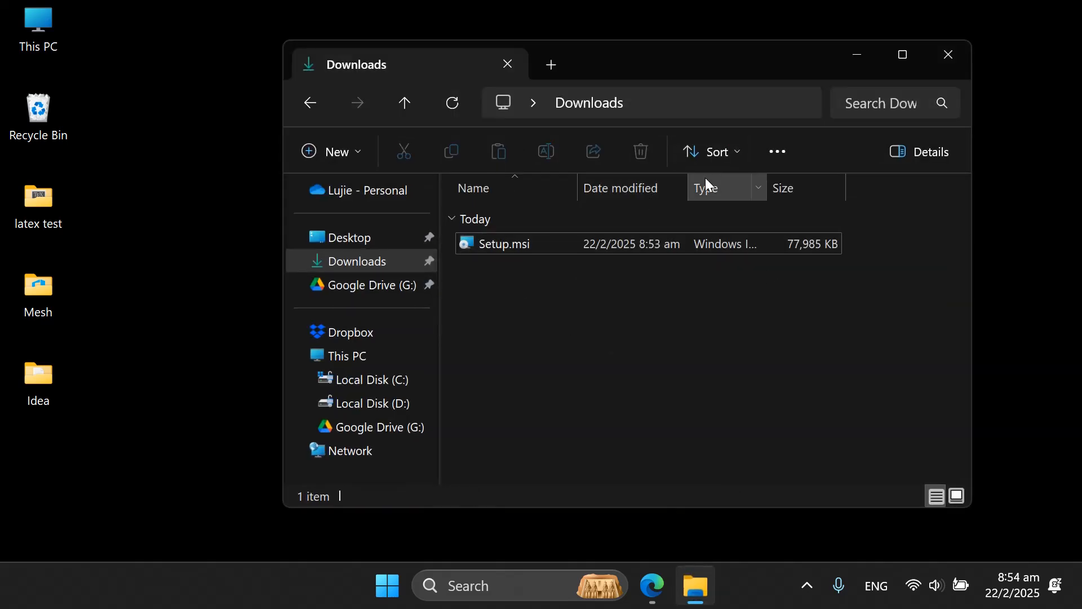
pyautogui.click(392, 383)
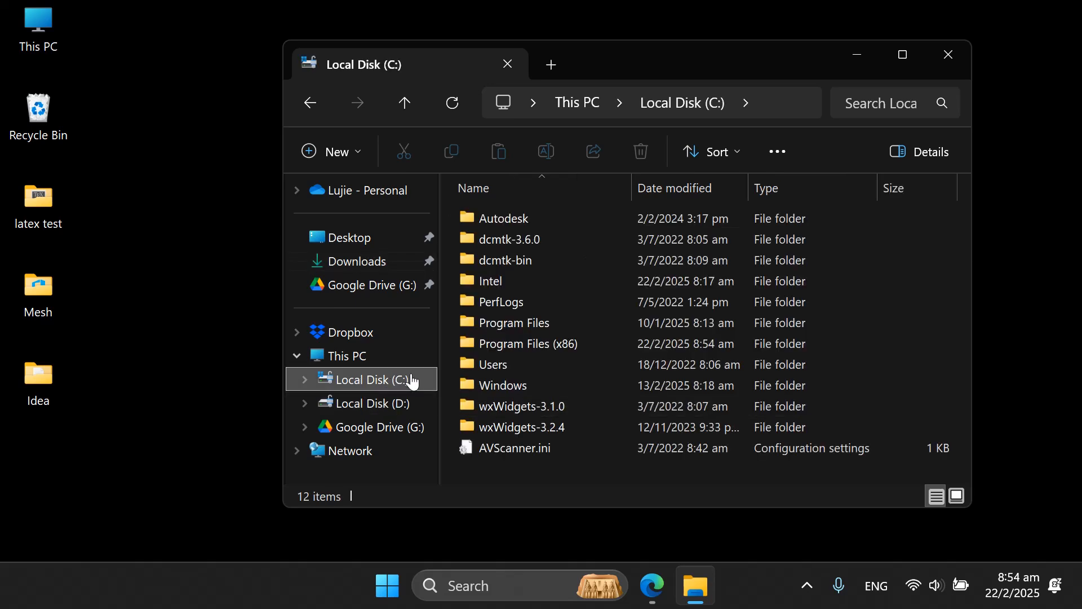
pyautogui.click(542, 344)
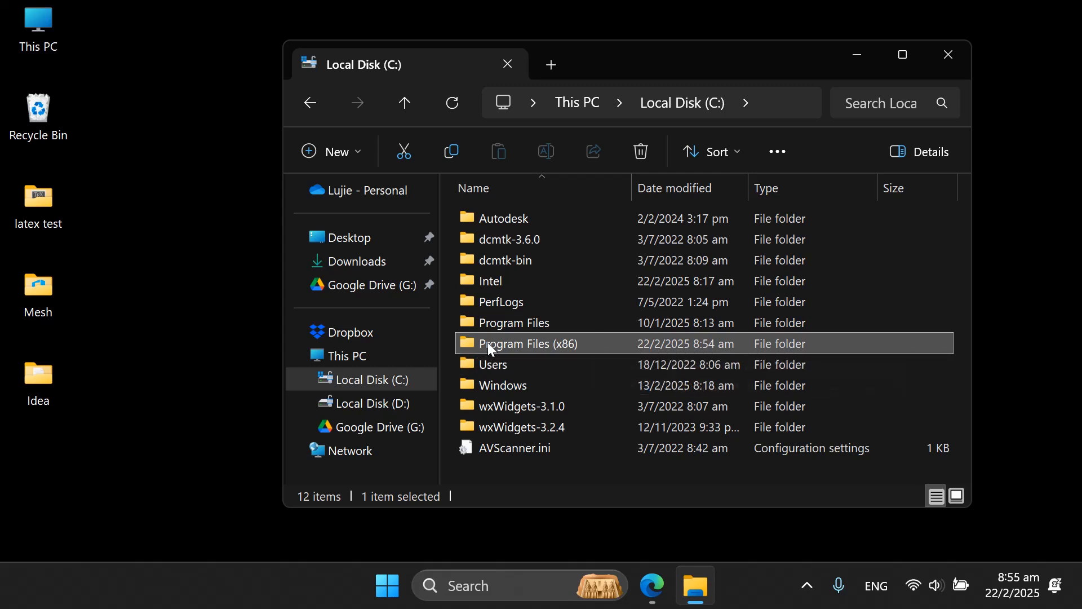
pyautogui.doubleClick(589, 344)
pyautogui.scroll(-1, 590, 341)
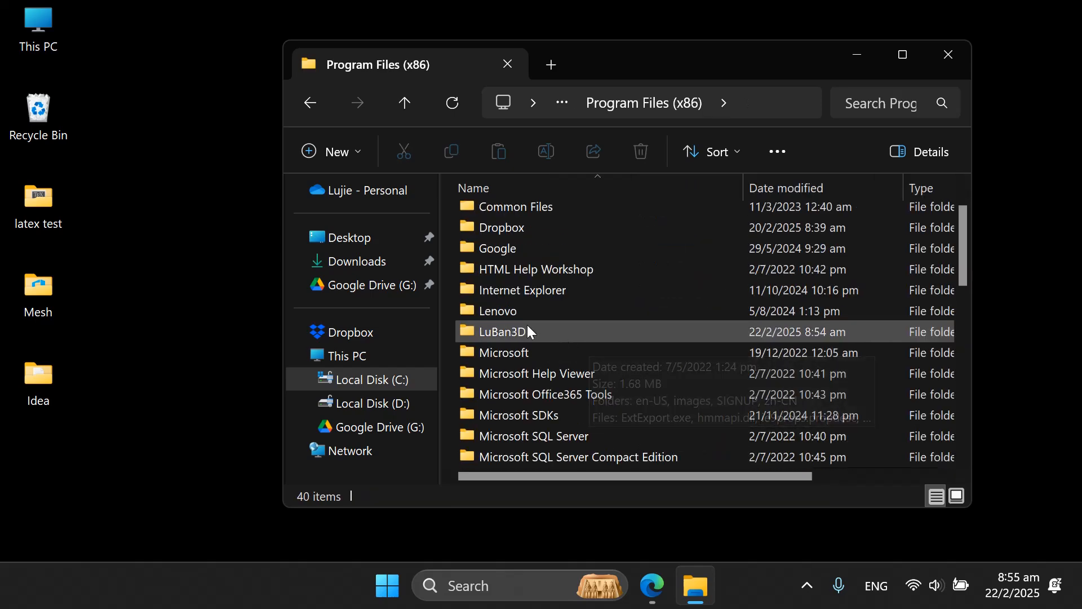
pyautogui.doubleClick(510, 330)
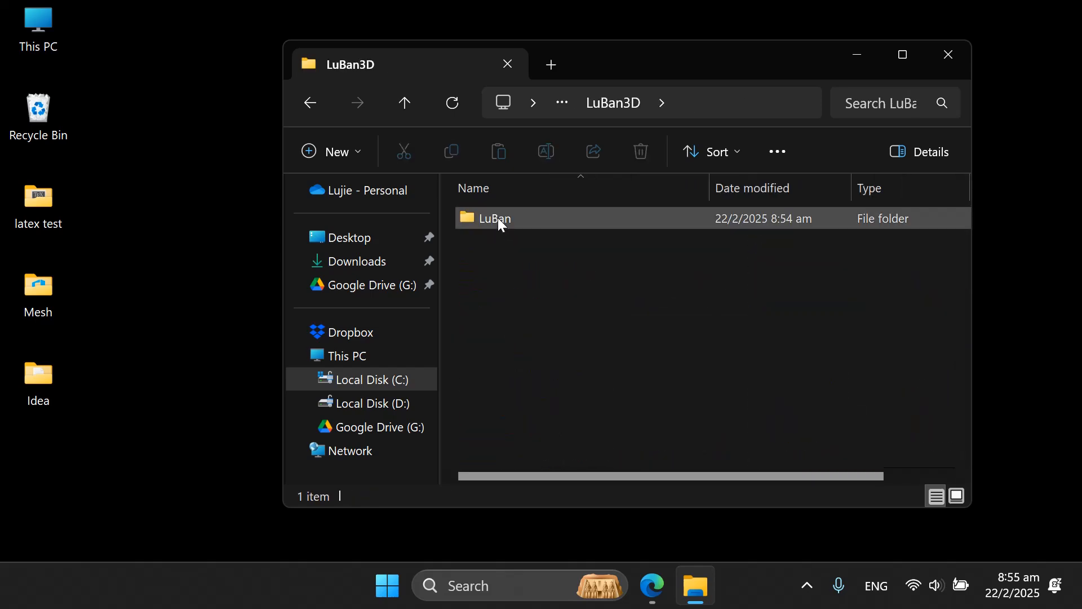
pyautogui.doubleClick(502, 225)
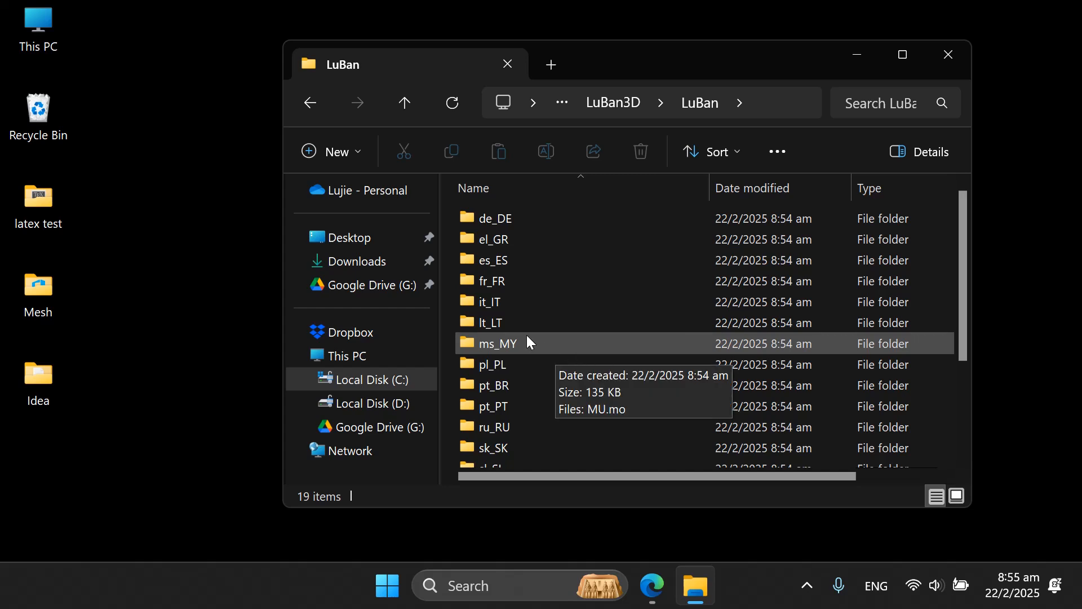
# Examine the installed language folders, LuBan.exe, MU_EG_VTO.dat and MU_License.dat in the LuBan folder
pyautogui.click(510, 329)
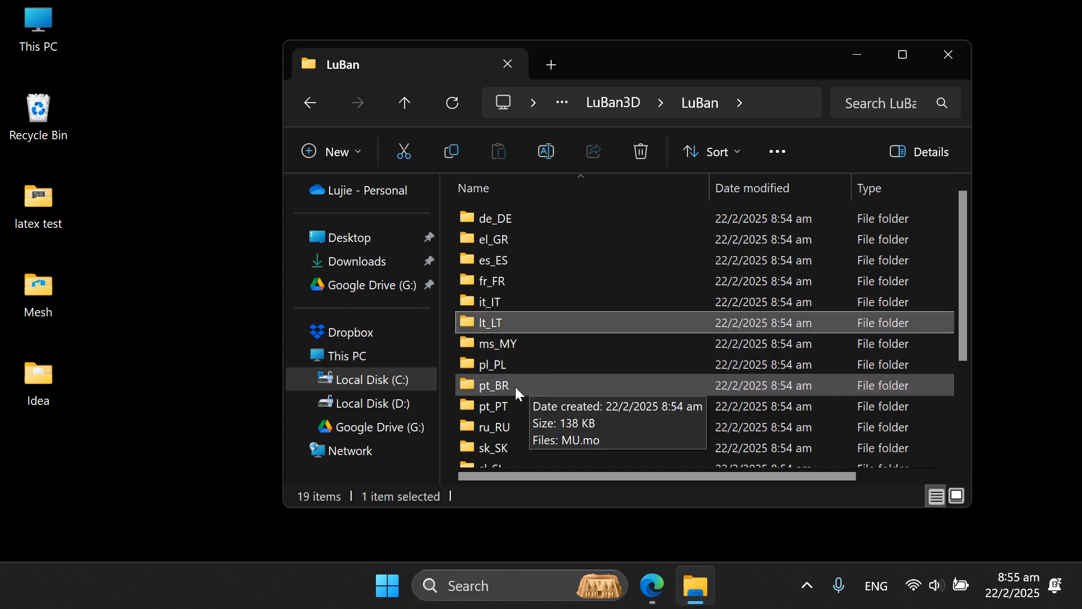
pyautogui.click(546, 409)
pyautogui.scroll(-1, 564, 394)
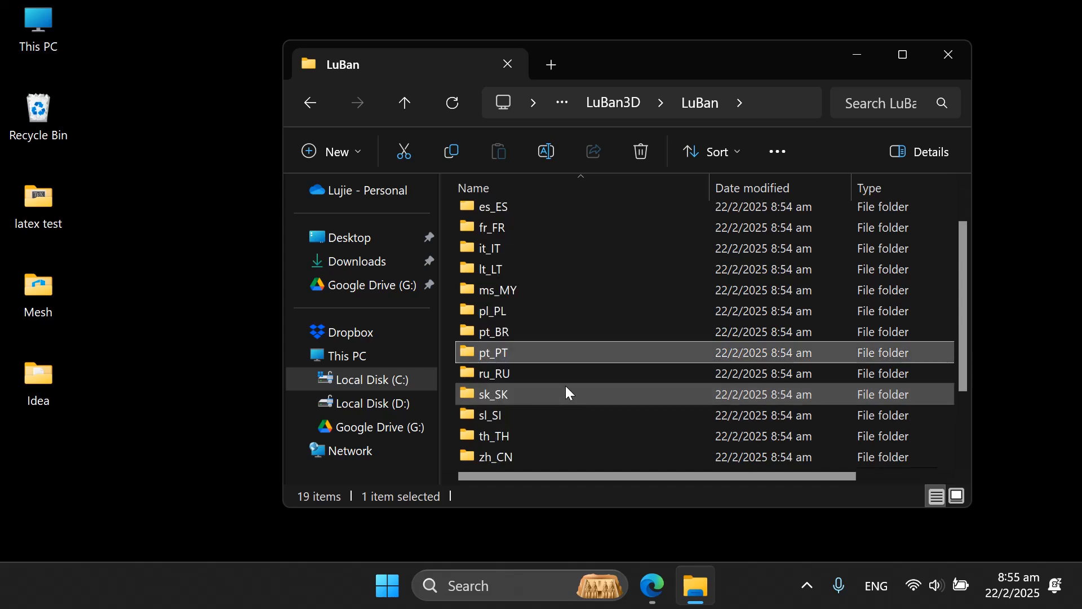
pyautogui.scroll(-2, 624, 327)
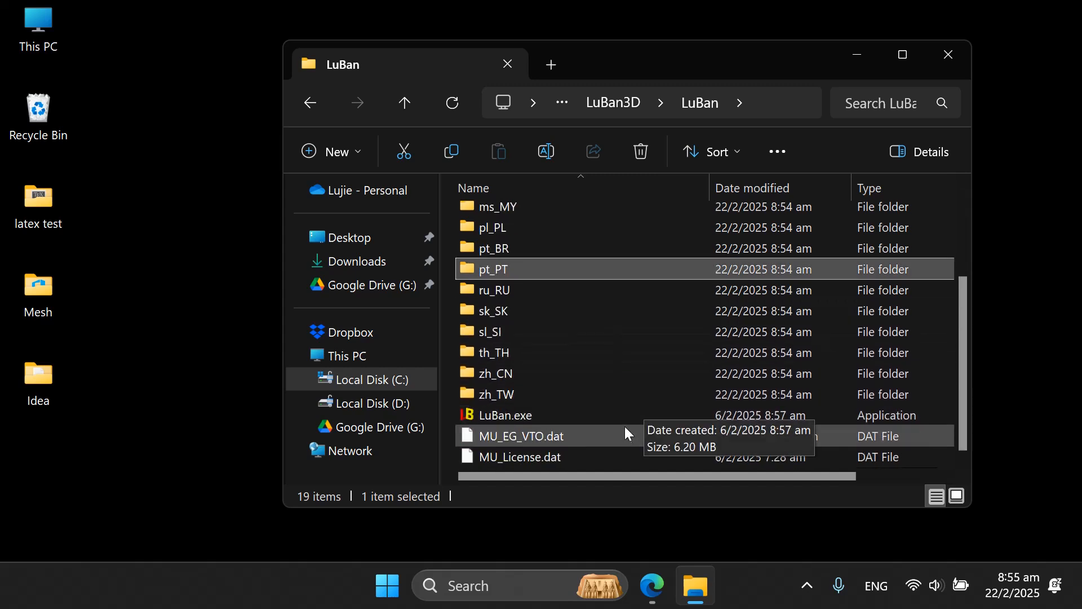
pyautogui.click(516, 375)
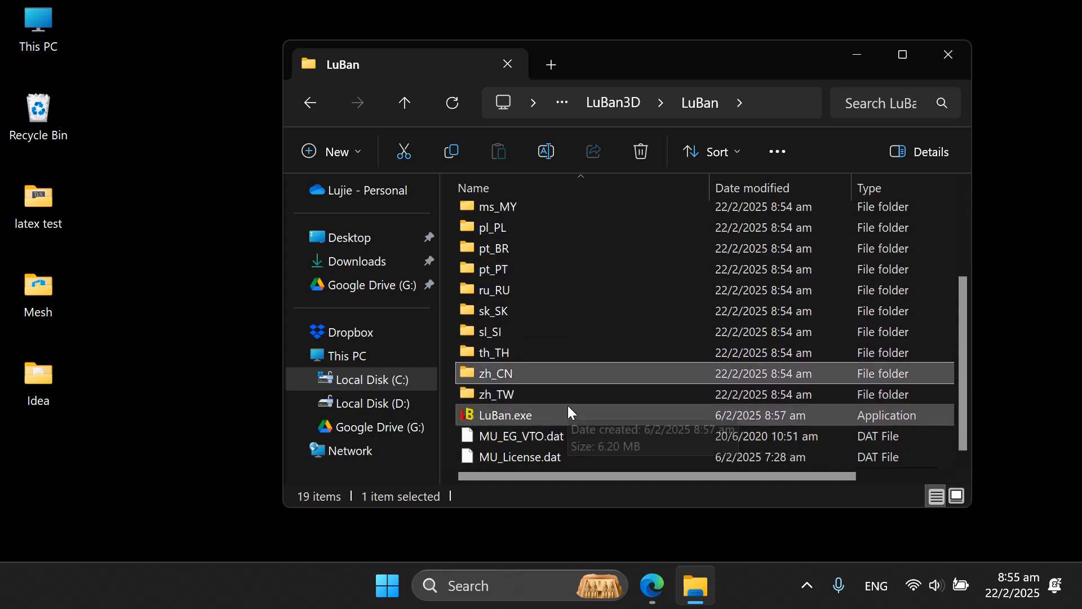
pyautogui.click(543, 396)
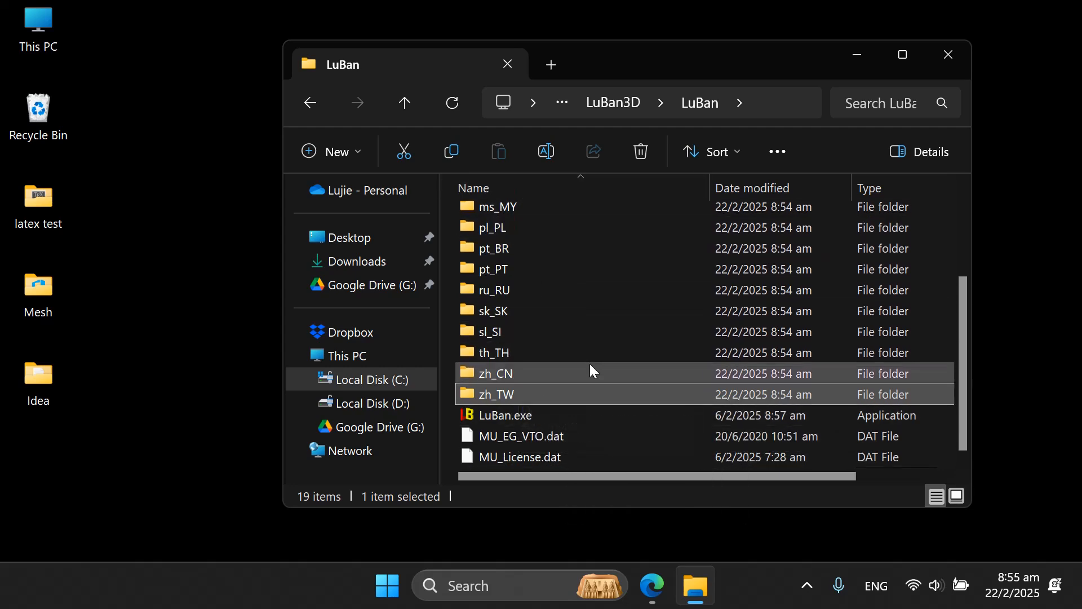
pyautogui.click(521, 420)
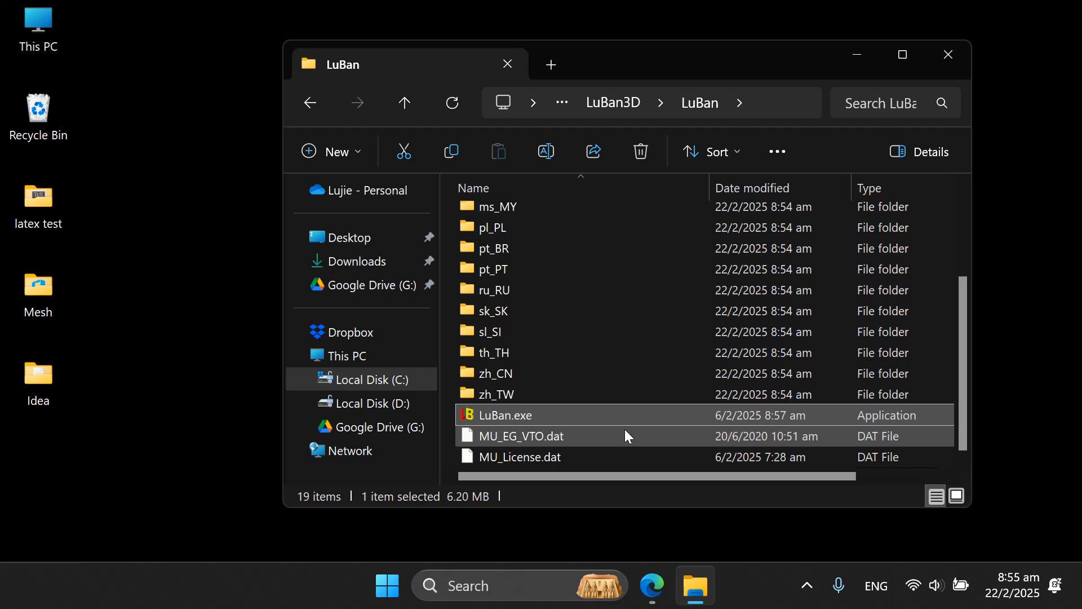
pyautogui.click(524, 444)
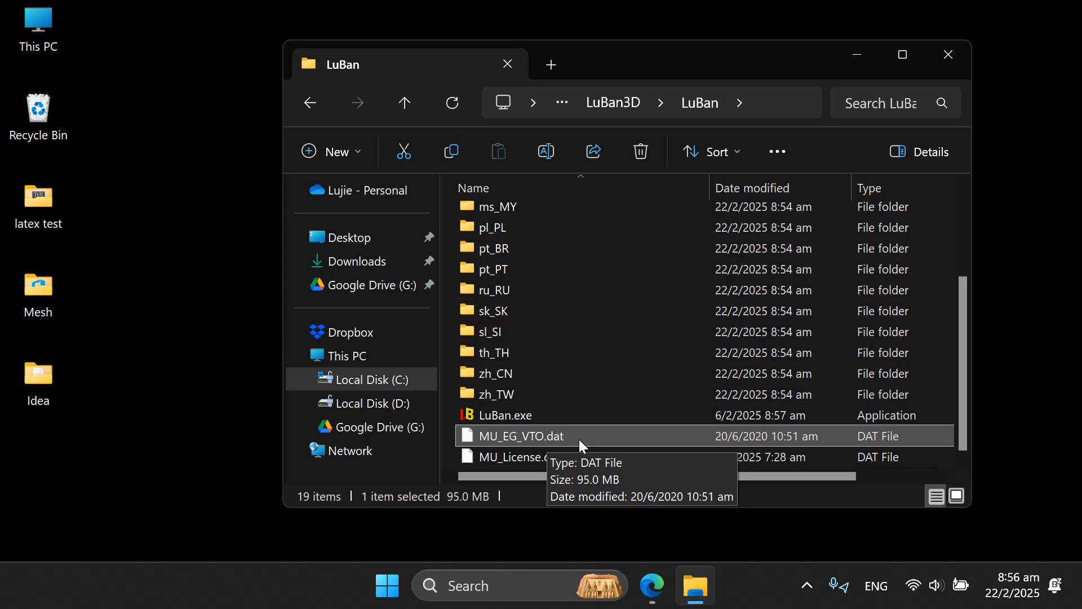
pyautogui.click(500, 460)
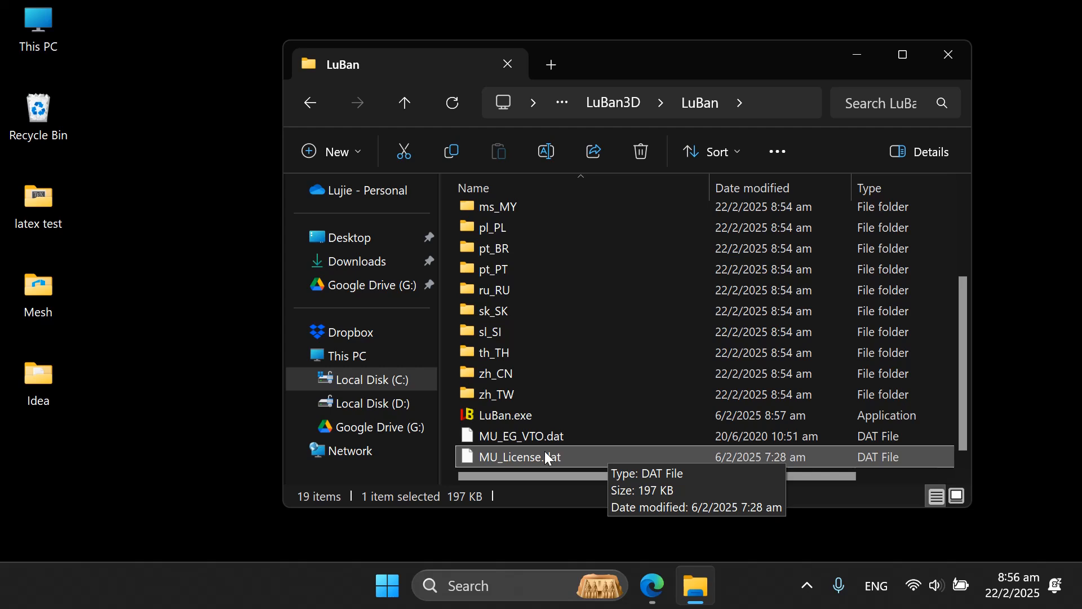
# Move the File Explorer window aside, switch to the browser and open the License folder inside the shared LuBan folder
pyautogui.moveTo(684, 67); pyautogui.dragTo(515, 81)
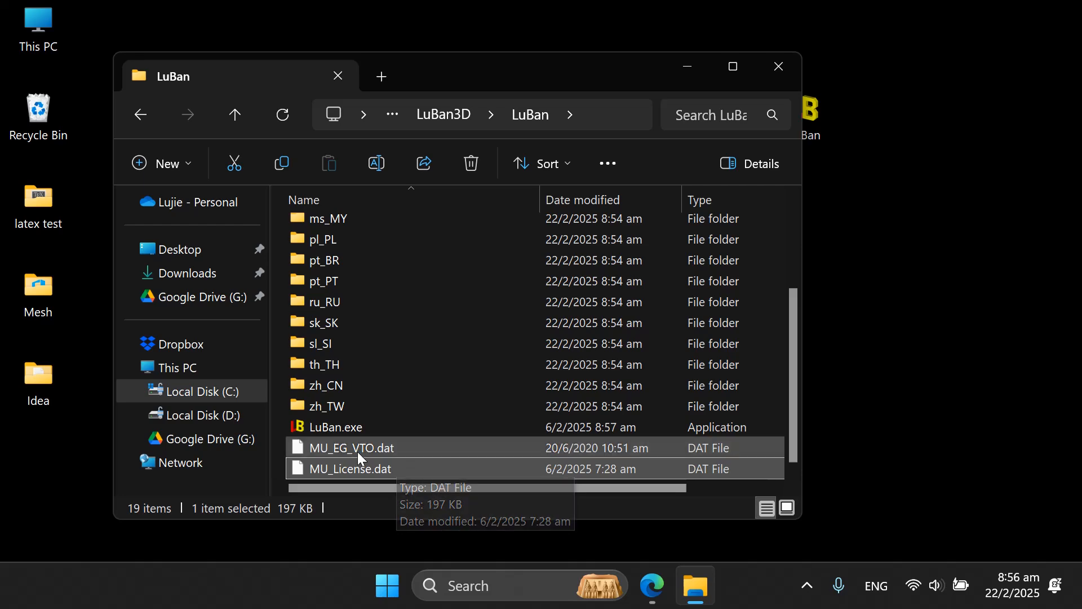
pyautogui.hotkey('alt', 'Tab')
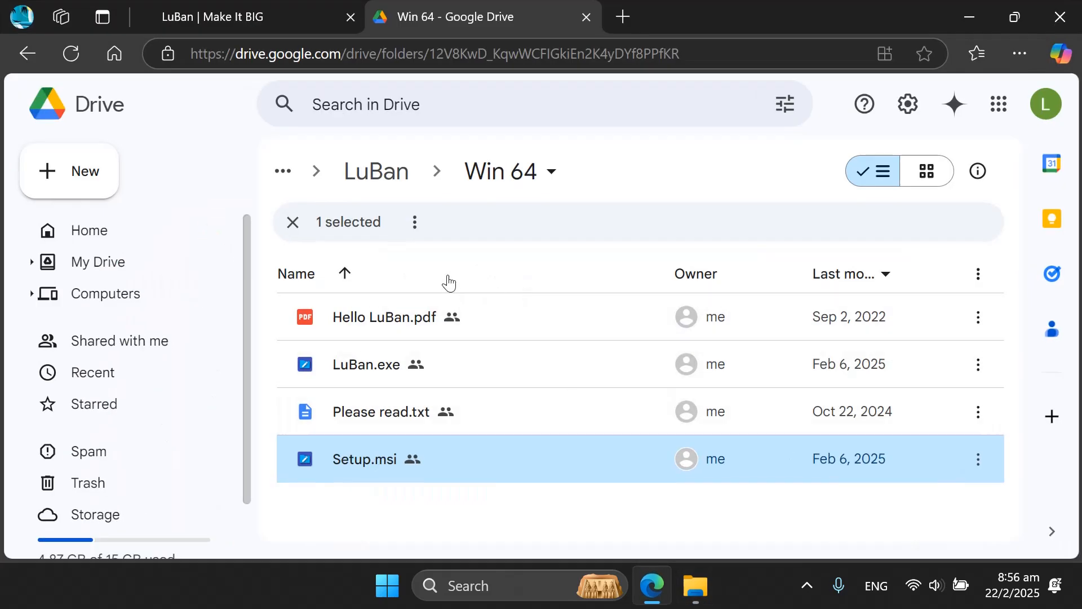
pyautogui.click(386, 176)
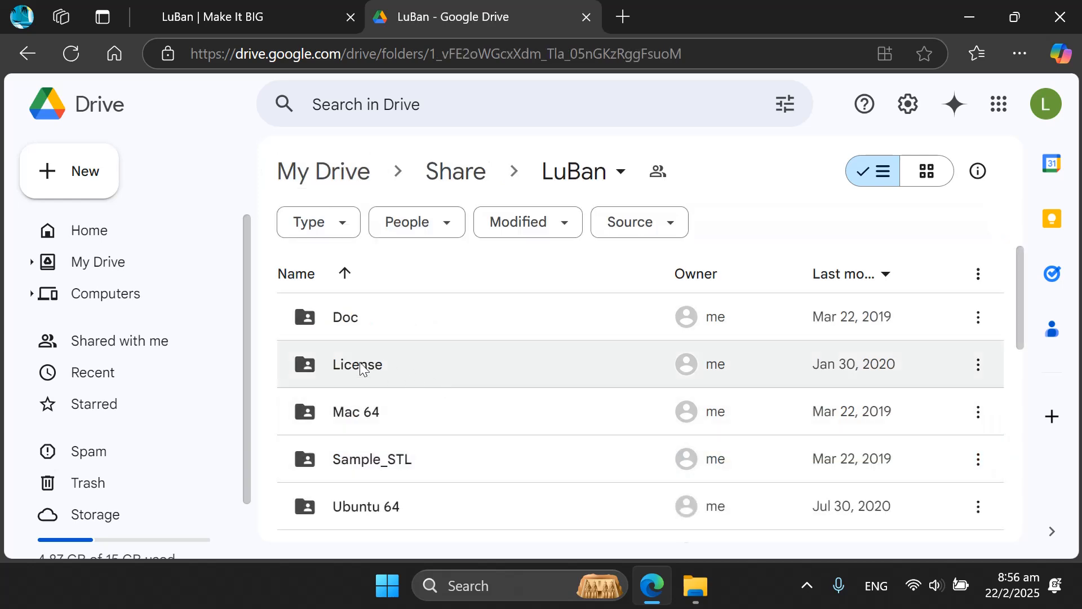
pyautogui.click(360, 364)
pyautogui.doubleClick(360, 364)
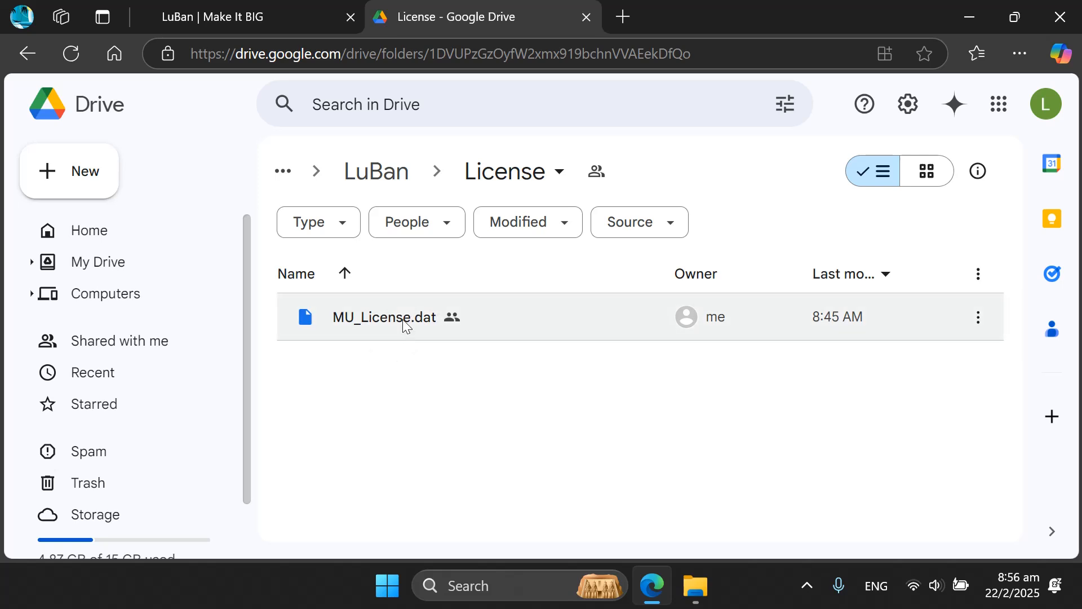
# Switch to File Explorer, run LuBan.exe as administrator and choose to hide the startup tip in future
pyautogui.hotkey('alt', 'Tab')
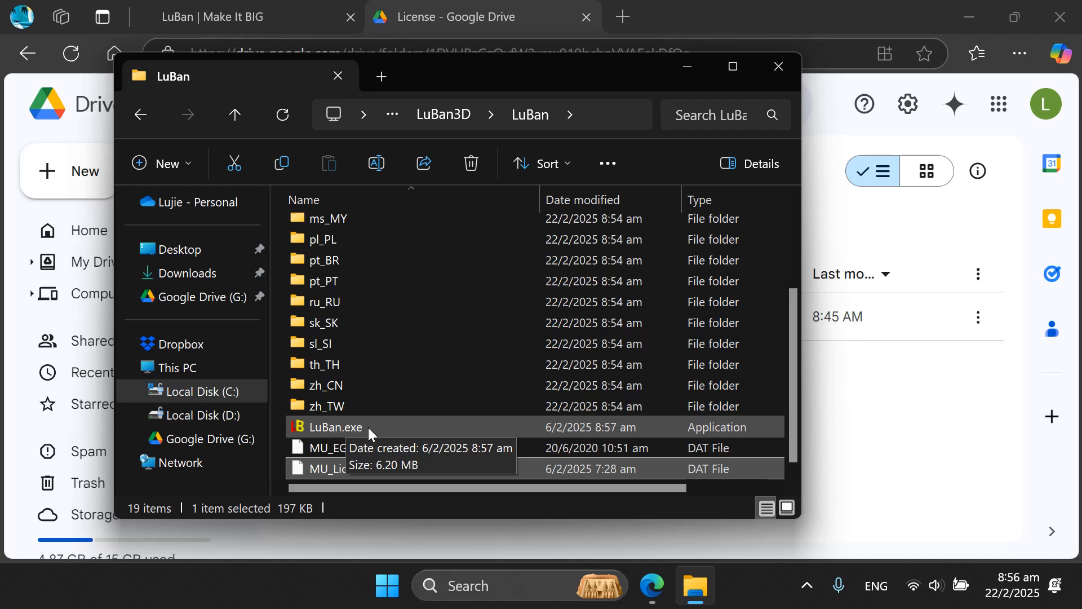
pyautogui.click(325, 428)
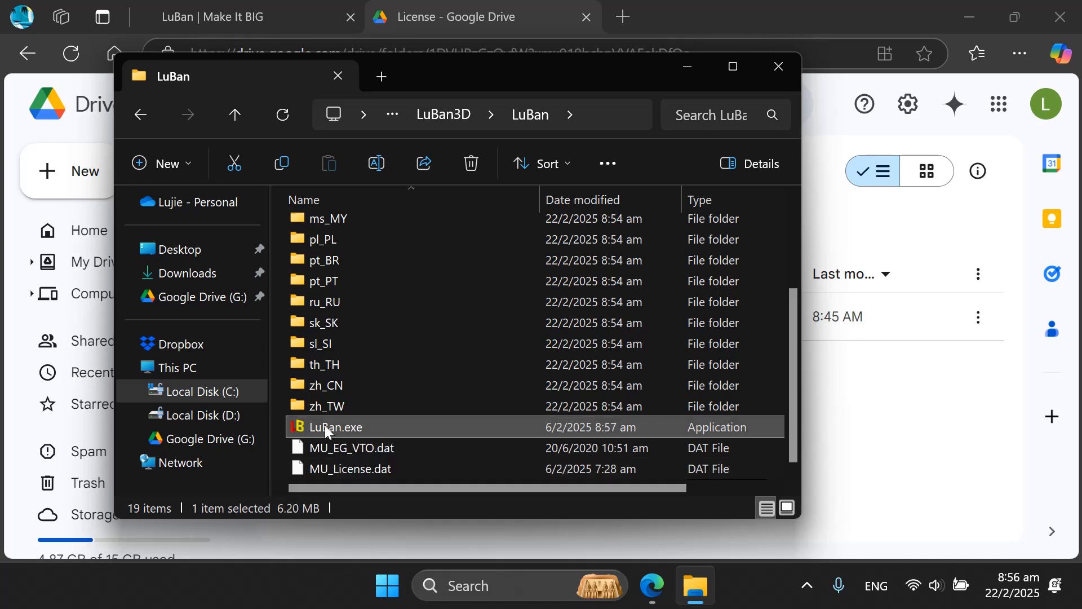
pyautogui.rightClick(326, 423)
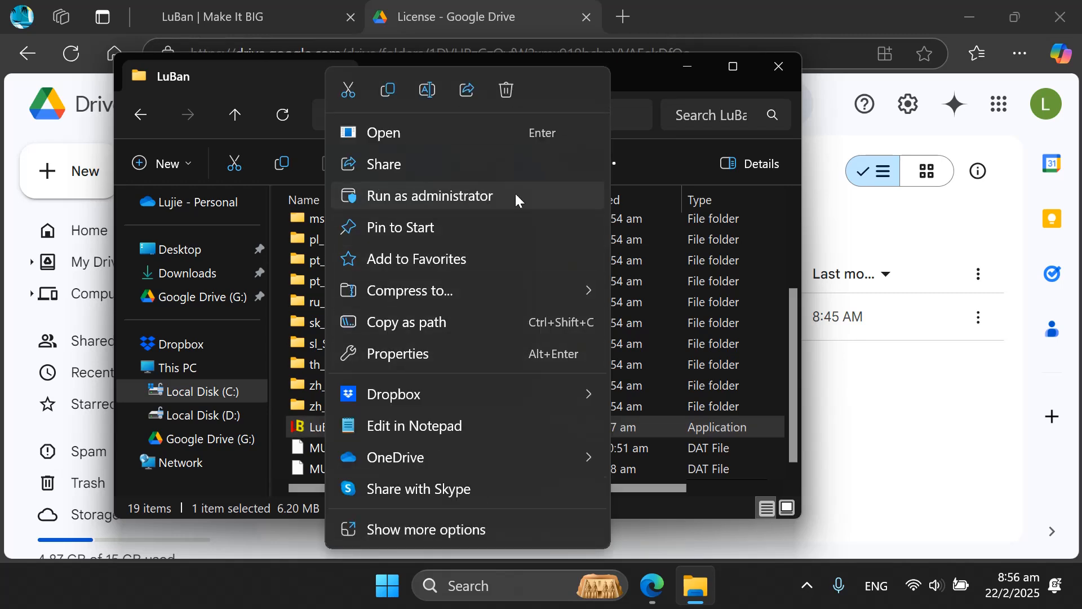
pyautogui.click(472, 198)
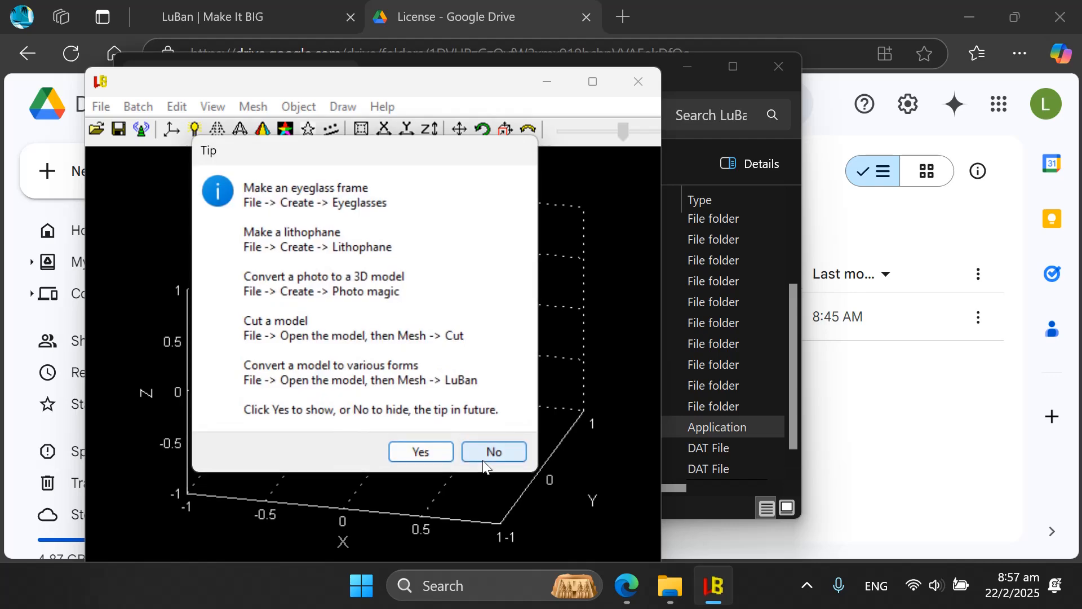
pyautogui.click(490, 450)
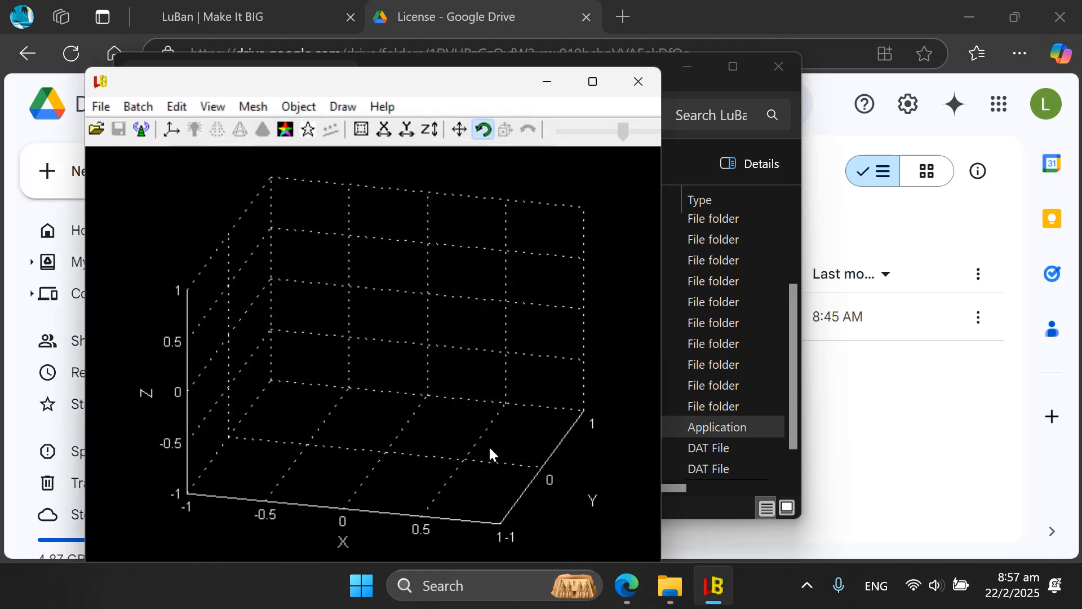
# Move the LuBan window aside, view the contents of MU_Setting.txt in the installation folder and close the file
pyautogui.moveTo(466, 89); pyautogui.dragTo(877, 86)
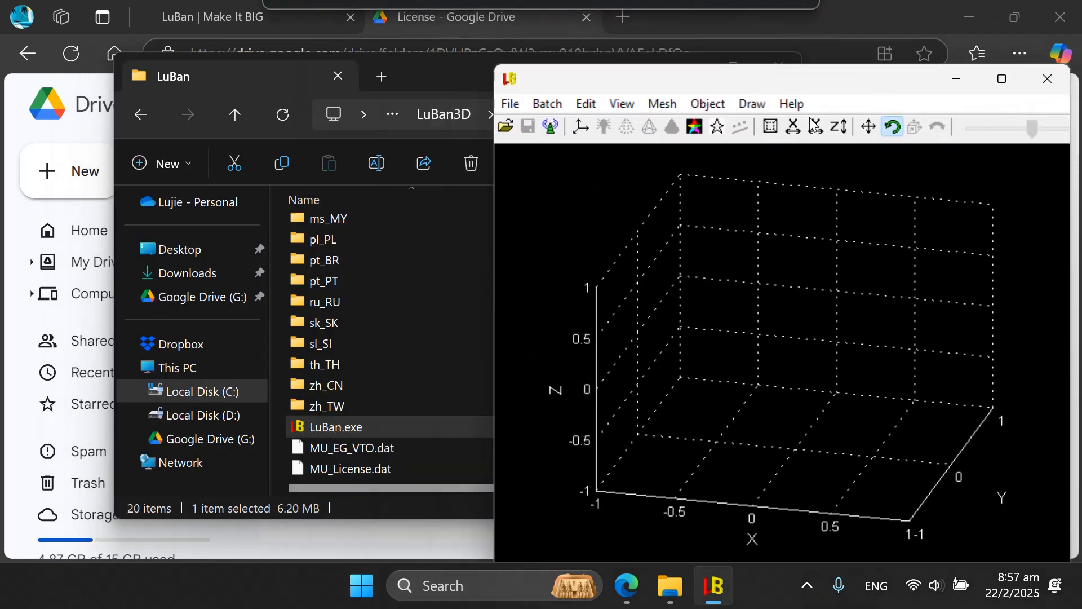
pyautogui.click(415, 404)
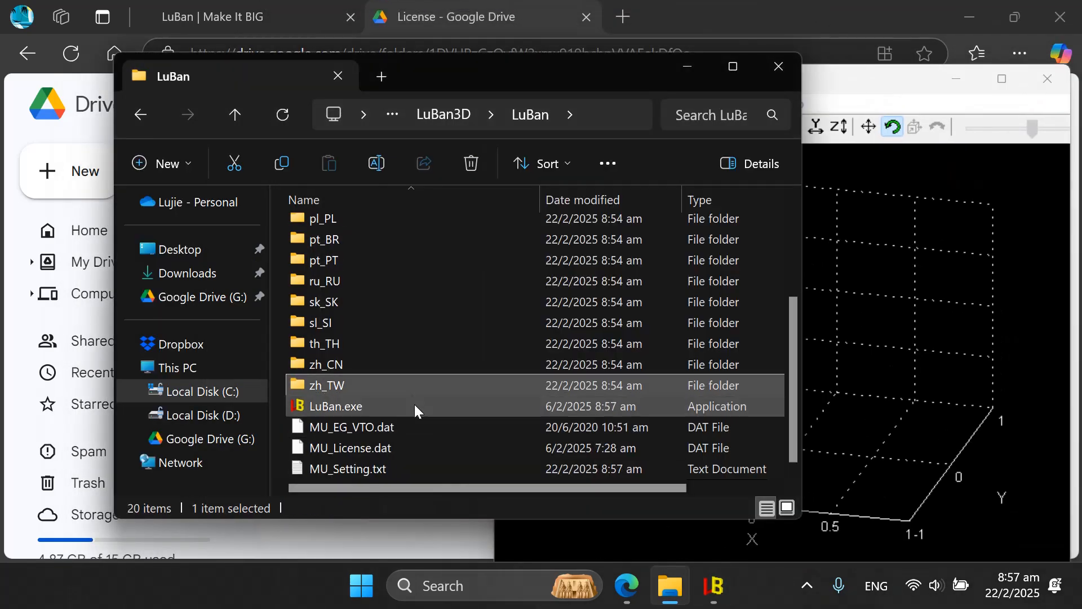
pyautogui.doubleClick(359, 469)
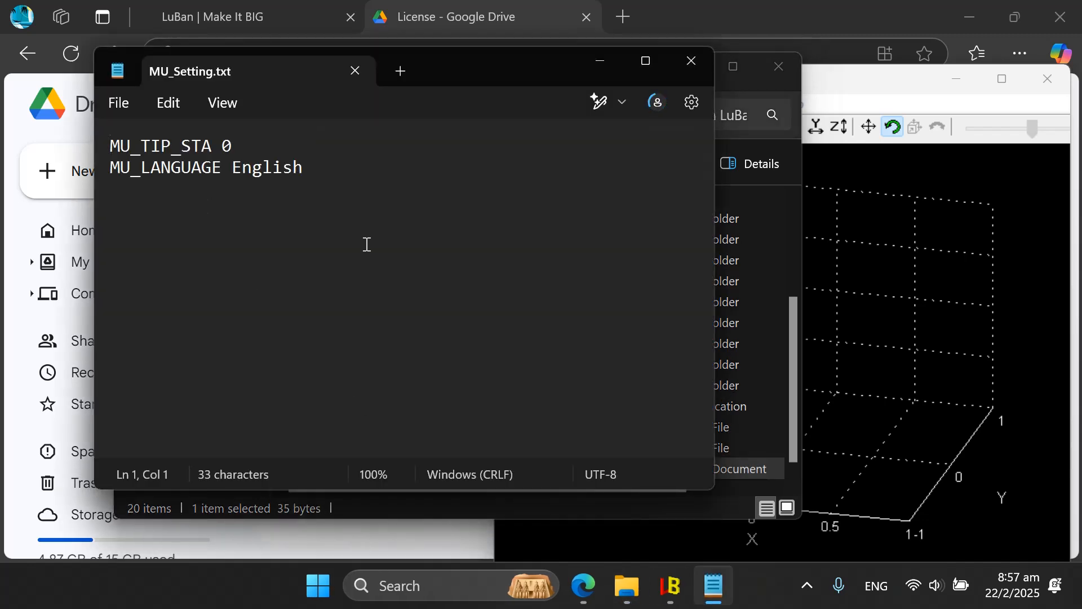
pyautogui.click(691, 63)
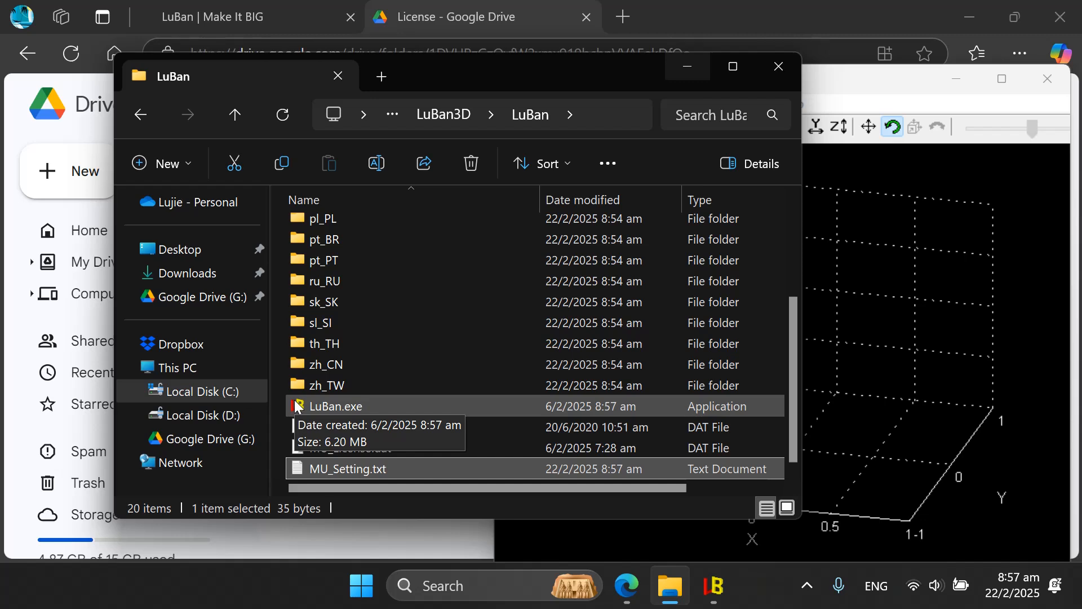
# Bring the LuBan window to the front and close the program
pyautogui.click(989, 276)
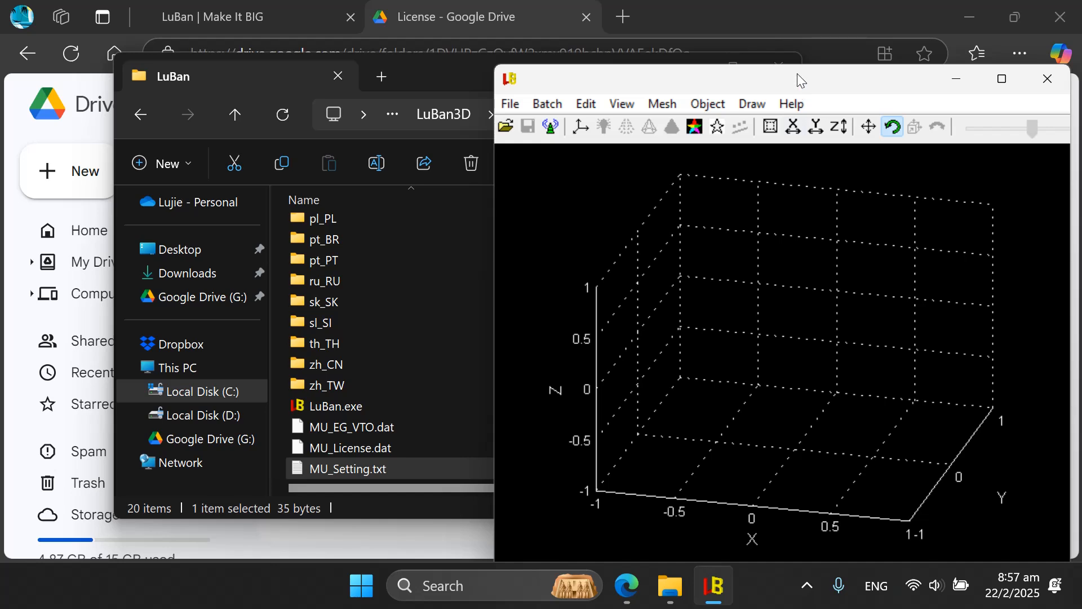
pyautogui.moveTo(797, 74); pyautogui.dragTo(682, 45)
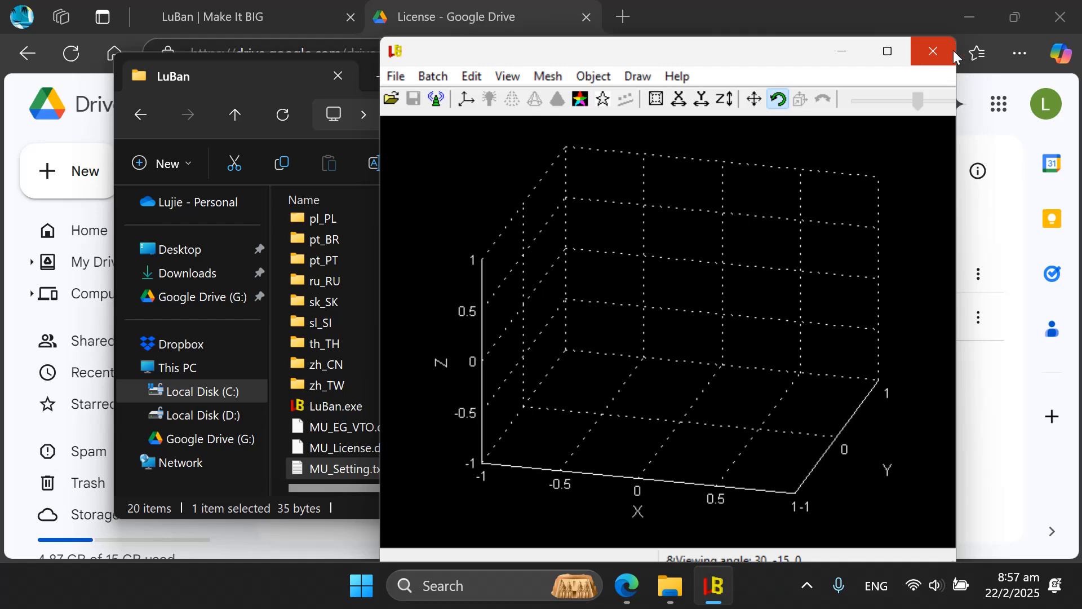
pyautogui.click(935, 49)
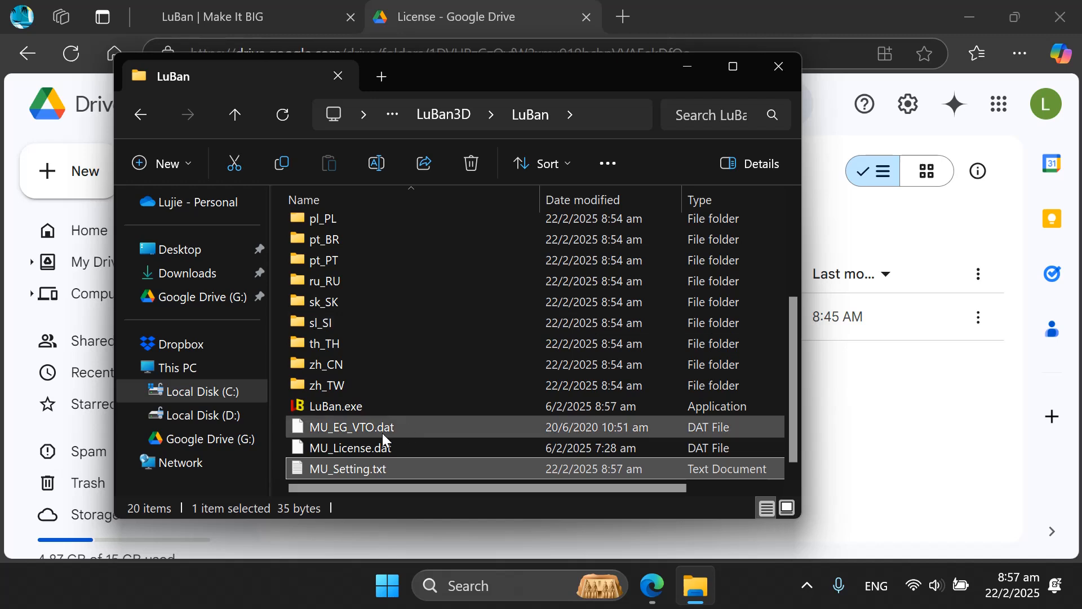
# Switch to the browser, go back to the shared LuBan folder and open its Win 64 folder
pyautogui.click(885, 445)
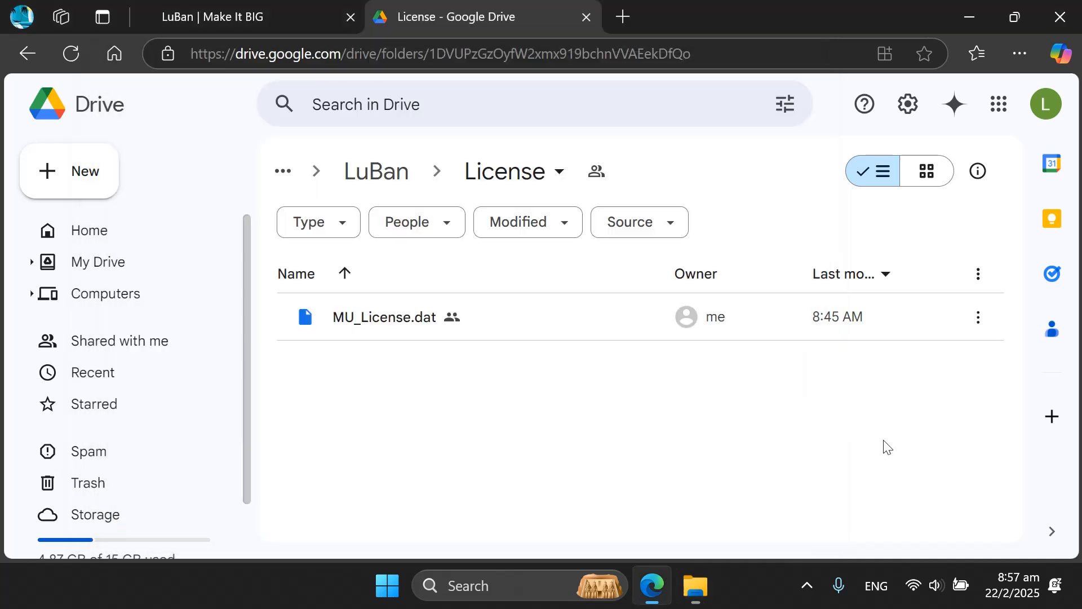
pyautogui.click(375, 170)
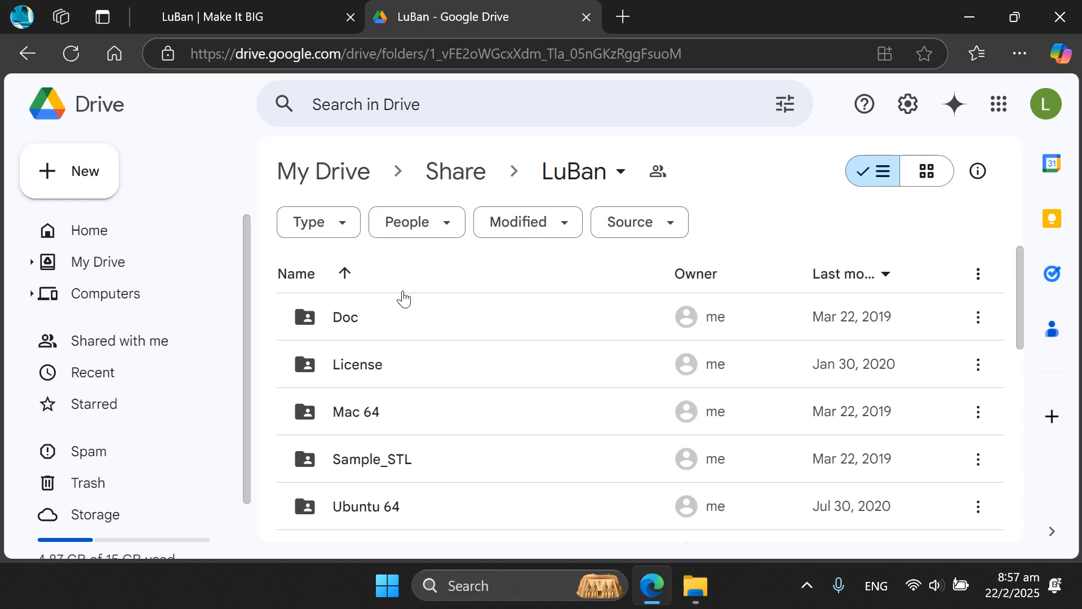
pyautogui.scroll(-8, 399, 314)
pyautogui.scroll(3, 513, 414)
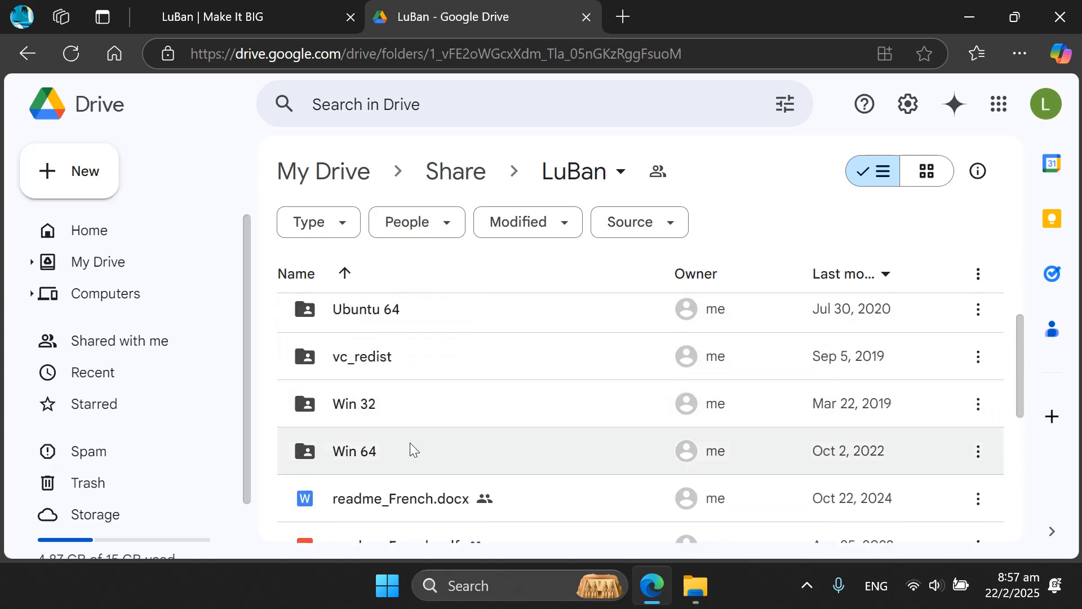
pyautogui.doubleClick(351, 451)
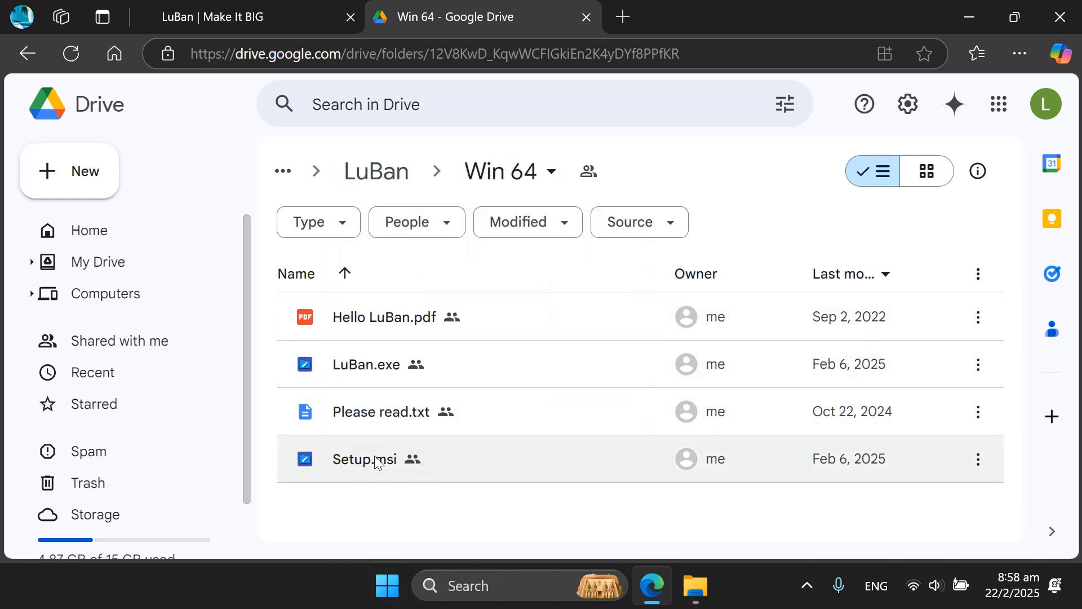
# Switch to File Explorer and narrow the Name column until the Size column fits in the window
pyautogui.hotkey('alt', 'Tab')
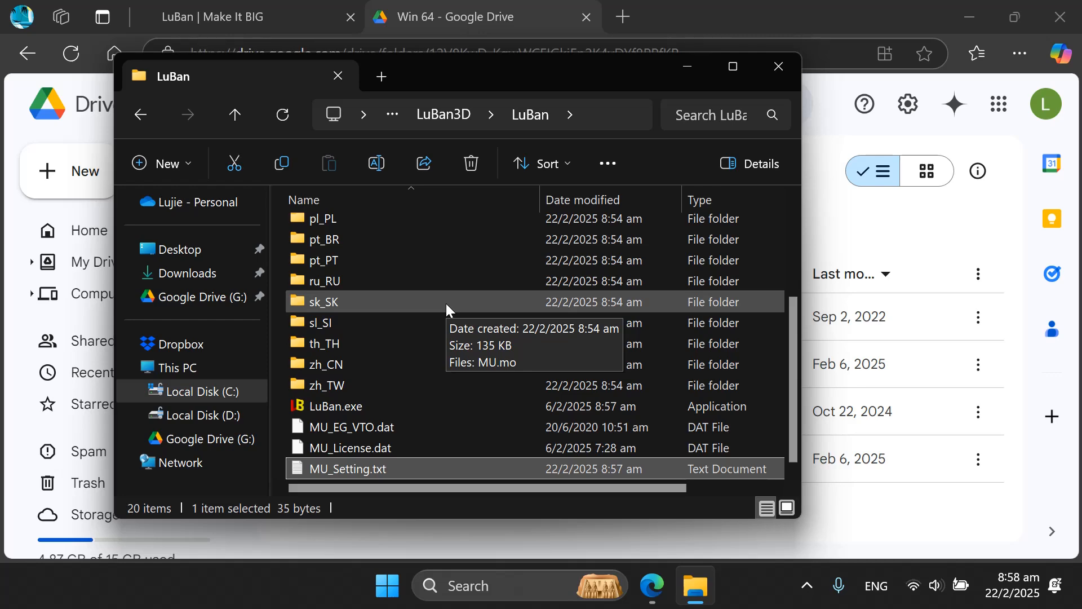
pyautogui.hotkey('alt', 'Tab')
pyautogui.hotkey('alt', 'Tab')
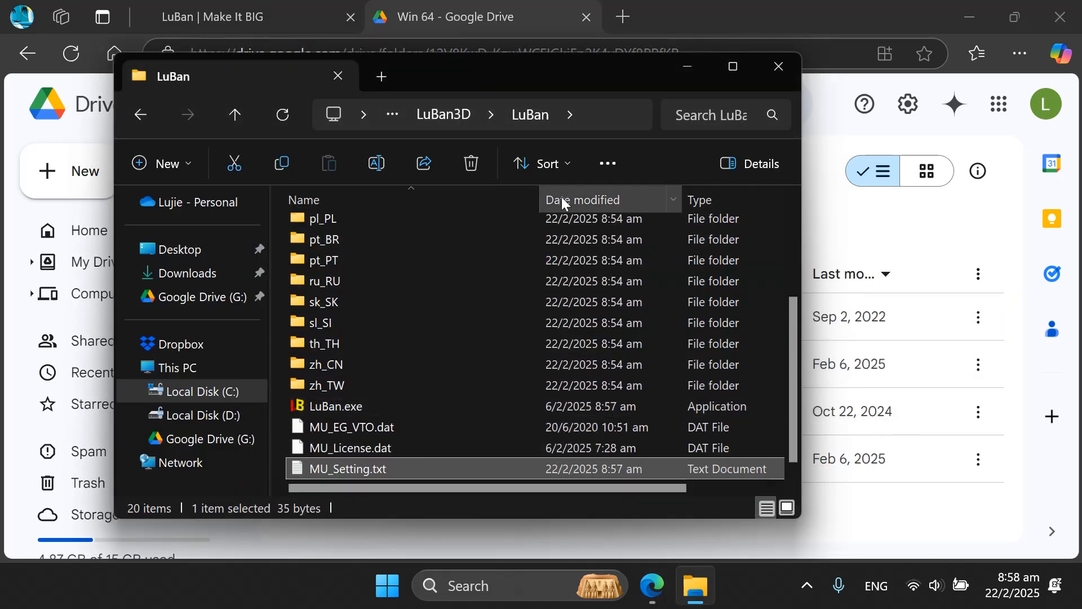
pyautogui.moveTo(540, 195); pyautogui.dragTo(450, 207)
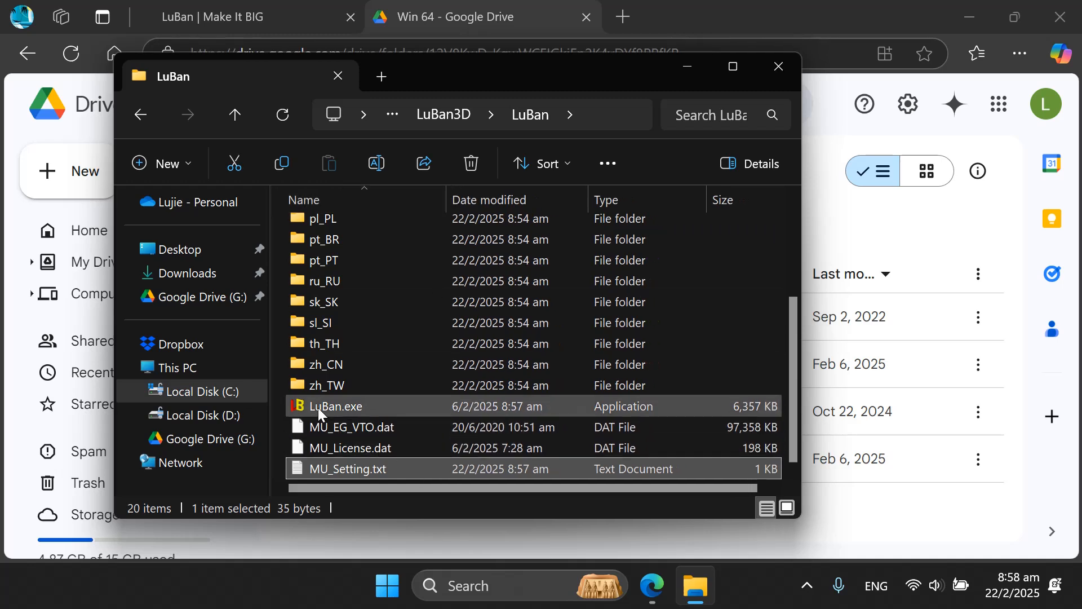
# Launch LuBan.exe normally, check the build date and license details in its About window, and close the program
pyautogui.click(318, 408)
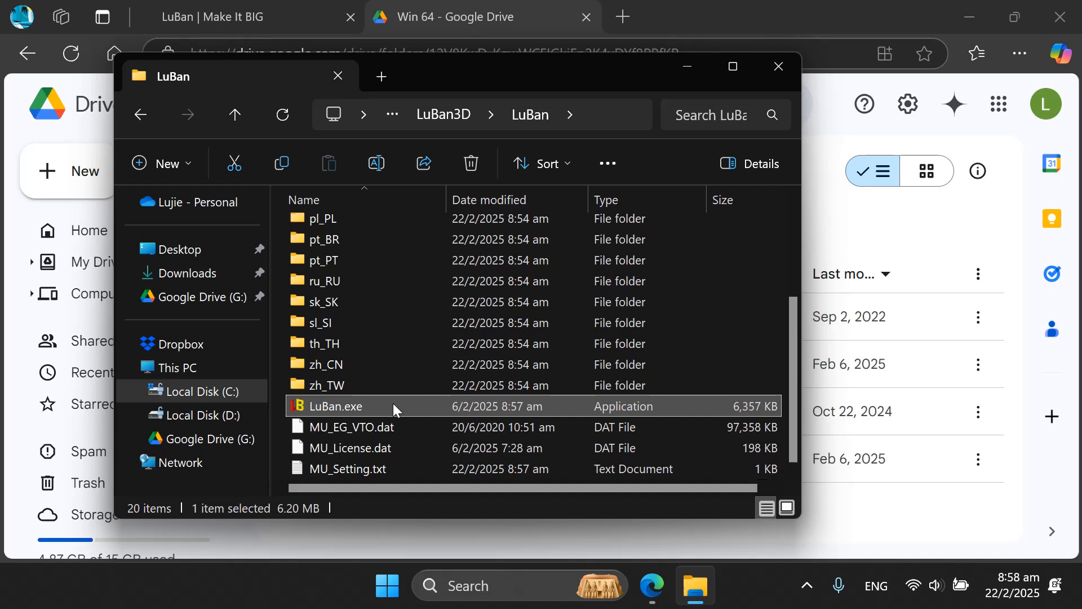
pyautogui.rightClick(350, 404)
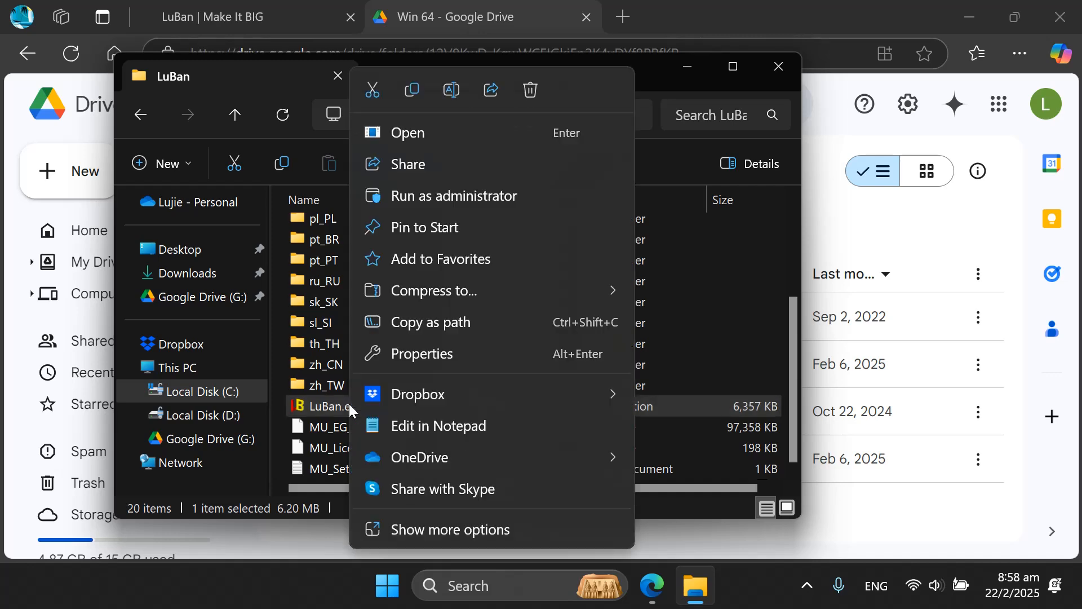
pyautogui.click(316, 408)
pyautogui.doubleClick(315, 408)
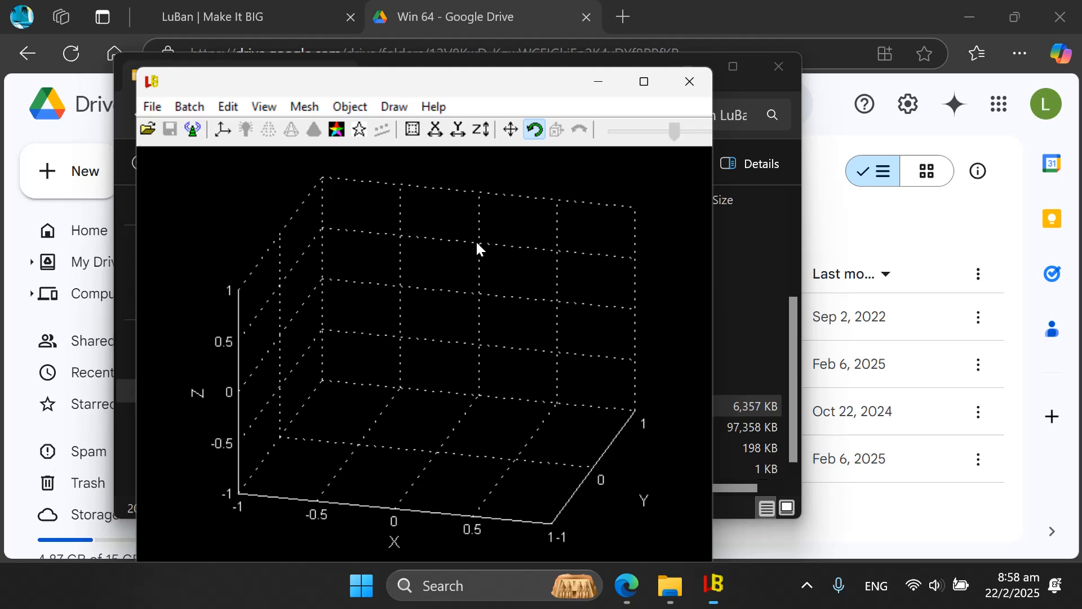
pyautogui.click(433, 107)
pyautogui.click(467, 151)
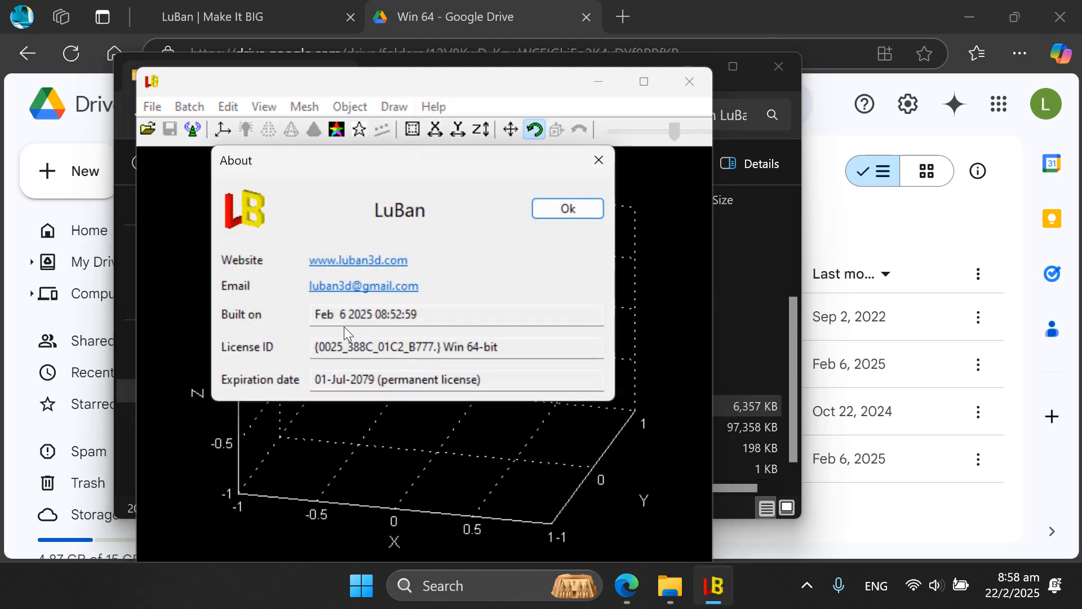
pyautogui.click(601, 161)
pyautogui.click(690, 83)
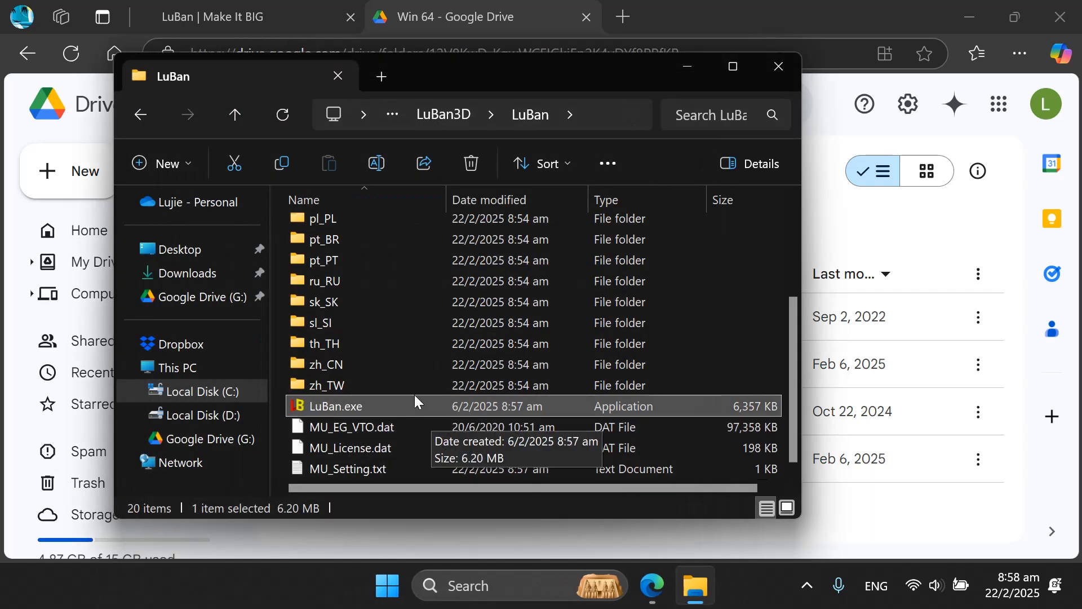
# Switch to the browser and download LuBan.exe from the Win 64 folder despite the file type warning
pyautogui.hotkey('alt', 'Tab')
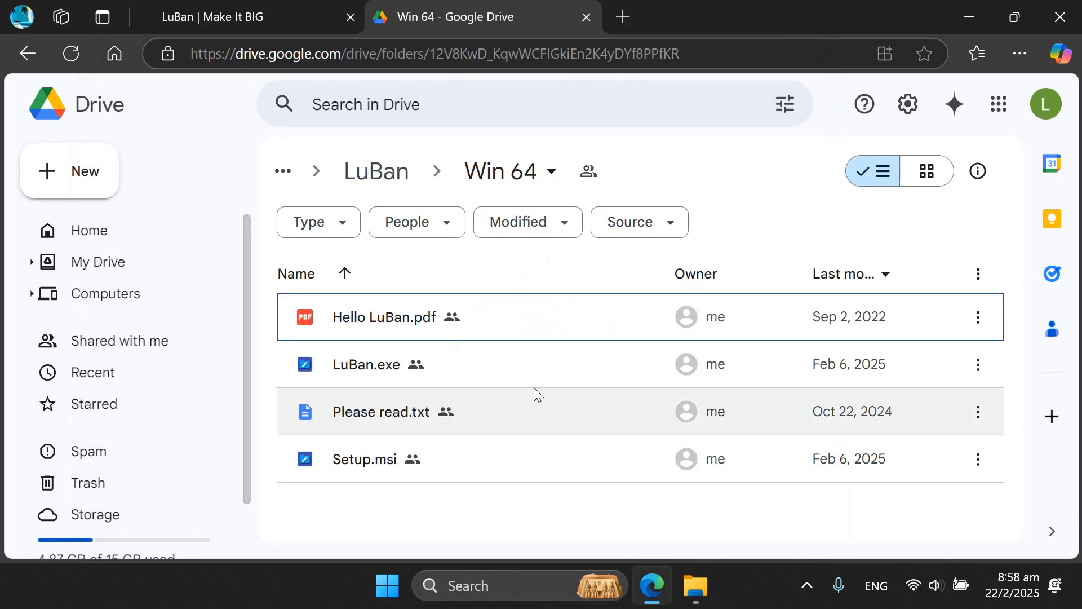
pyautogui.rightClick(360, 364)
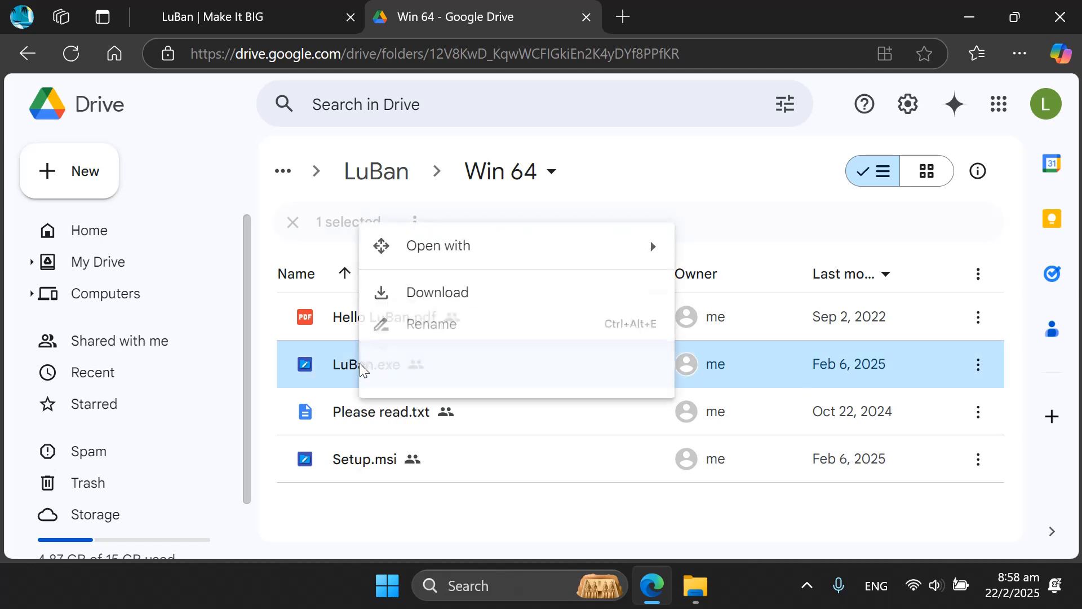
pyautogui.click(430, 296)
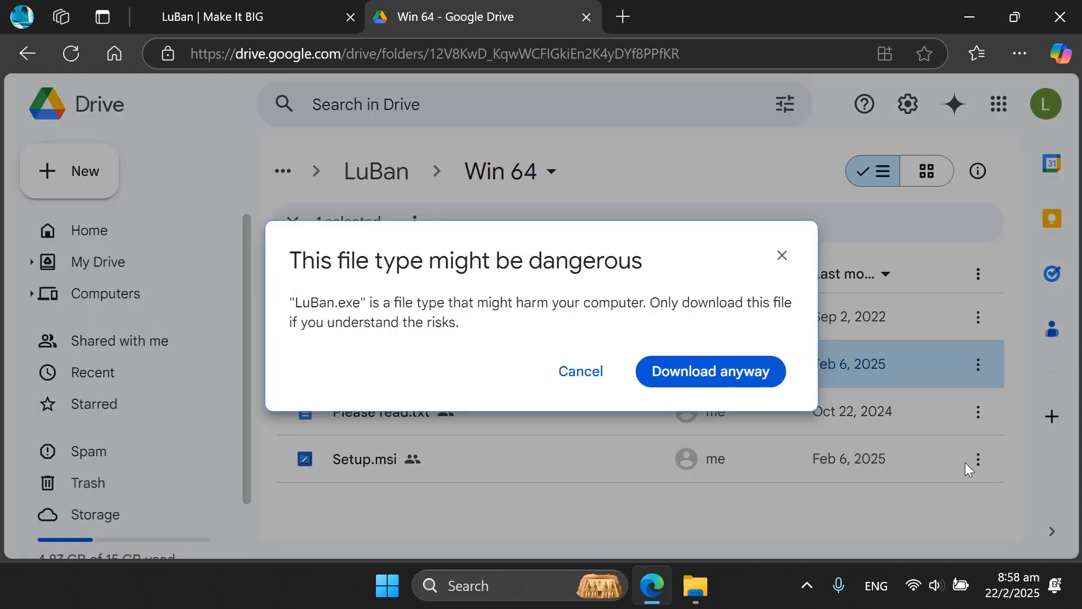
pyautogui.click(707, 372)
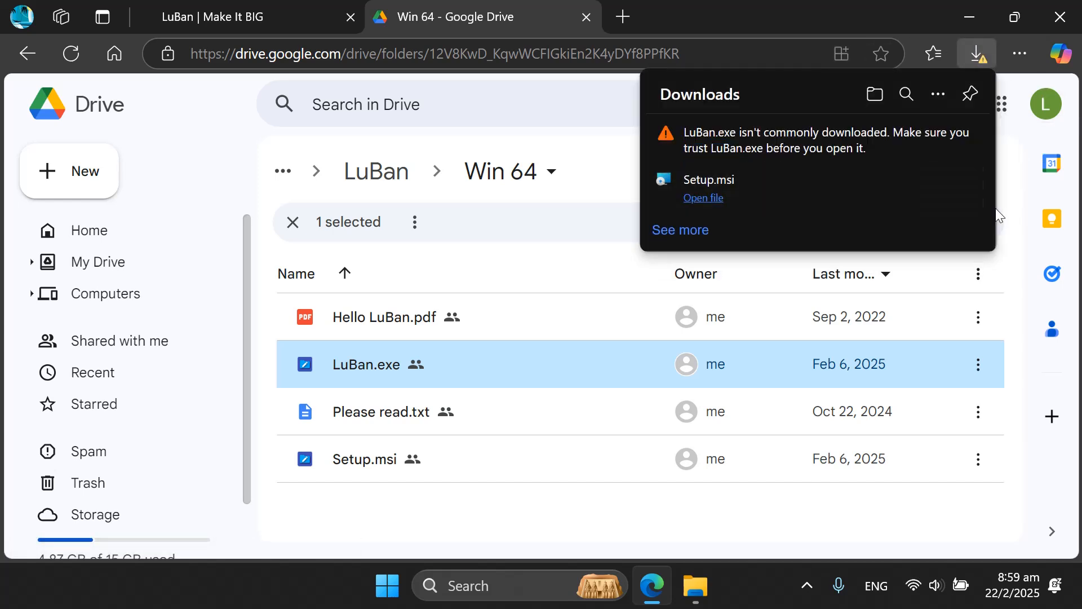
# Keep the downloaded LuBan.exe in the browser's downloads despite the SmartScreen warning
pyautogui.moveTo(726, 149)
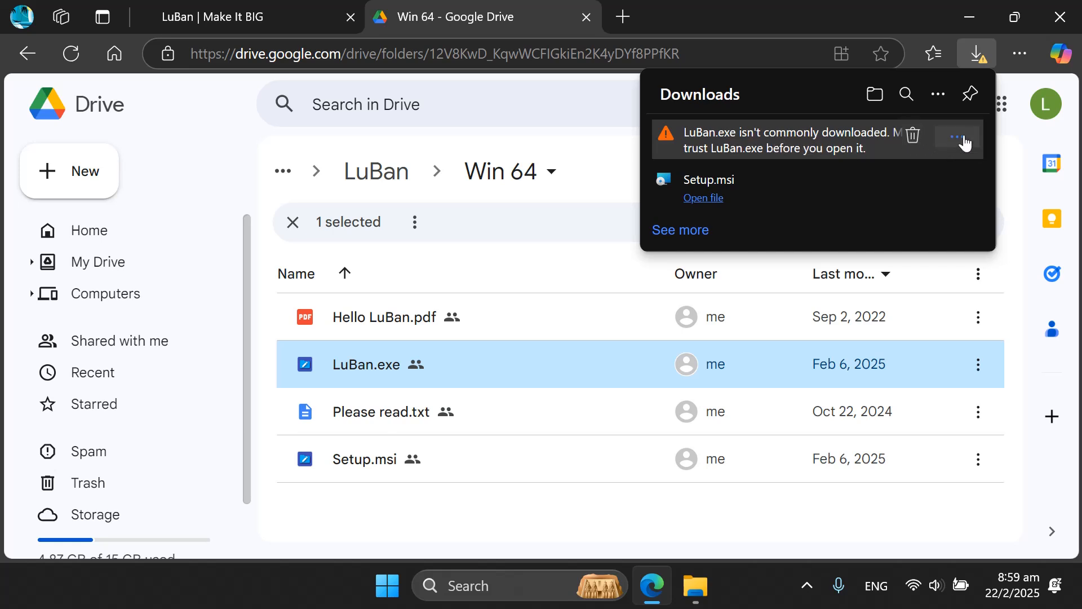
pyautogui.click(957, 138)
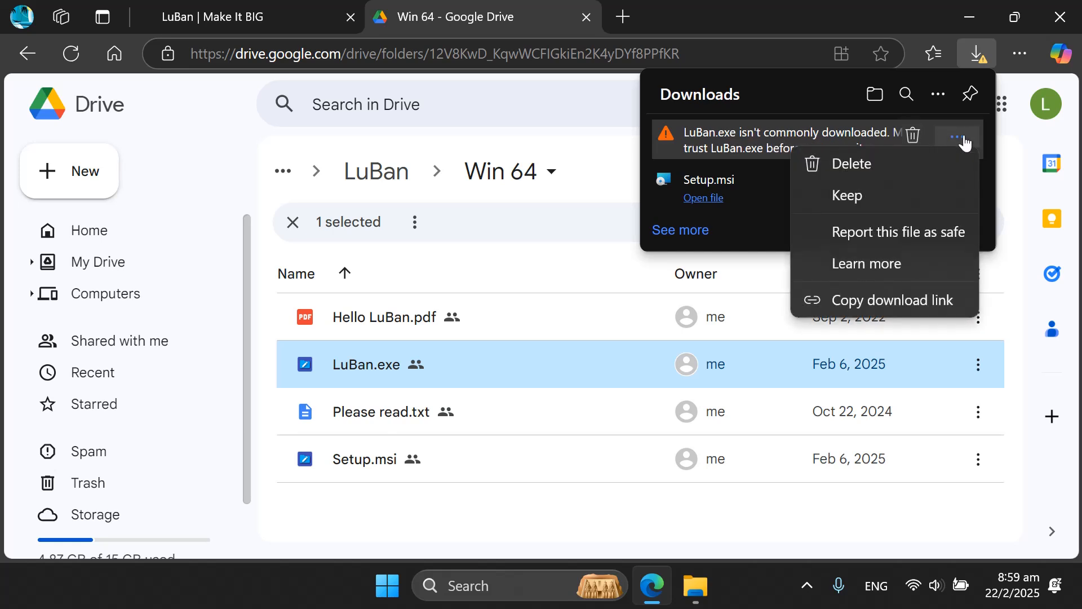
pyautogui.click(847, 195)
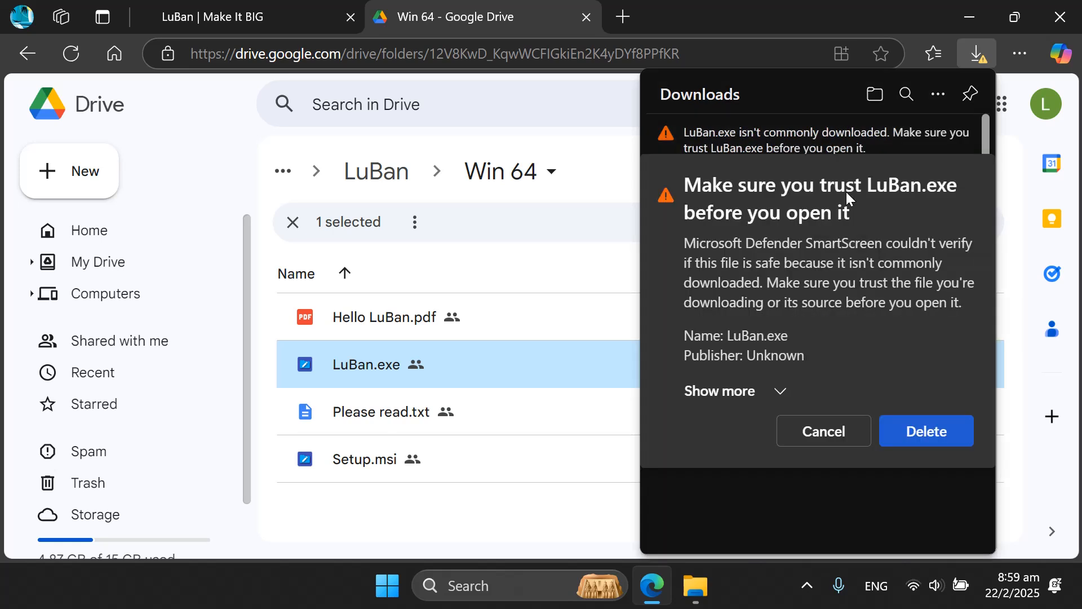
pyautogui.click(780, 395)
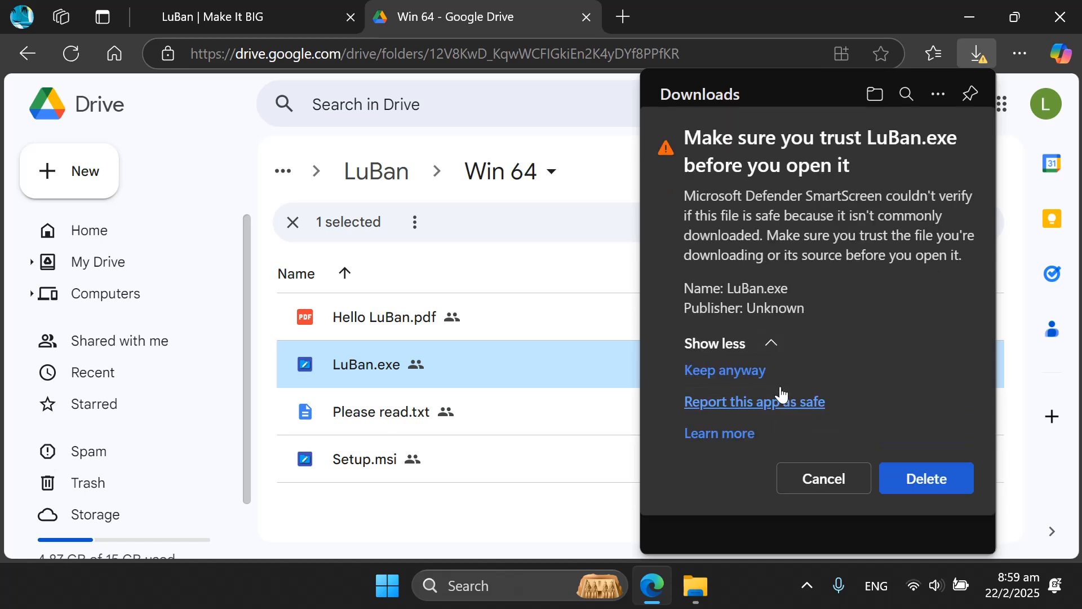
pyautogui.click(712, 344)
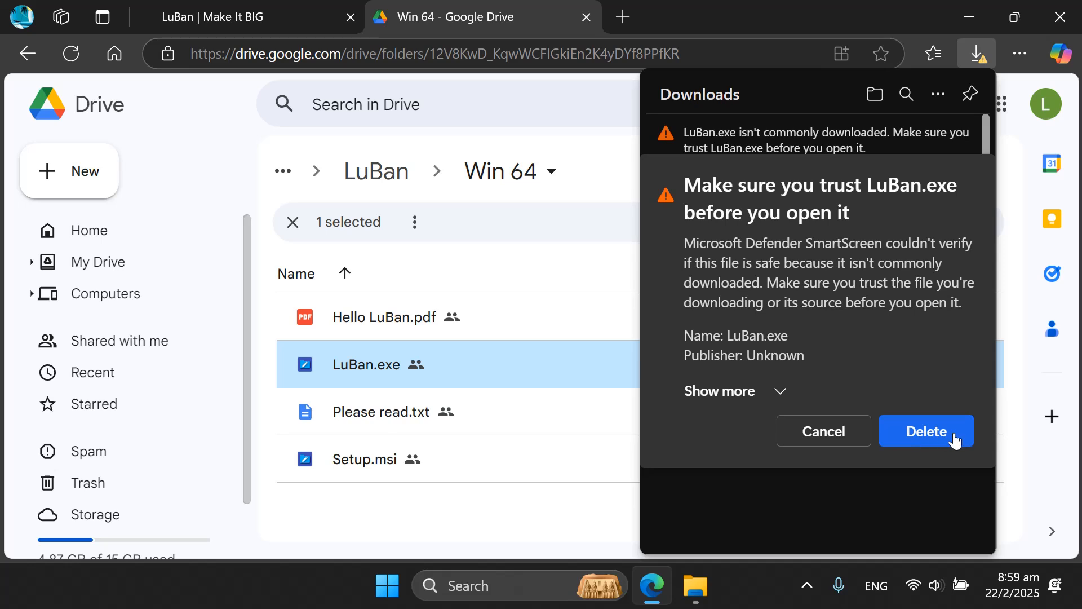
pyautogui.click(781, 394)
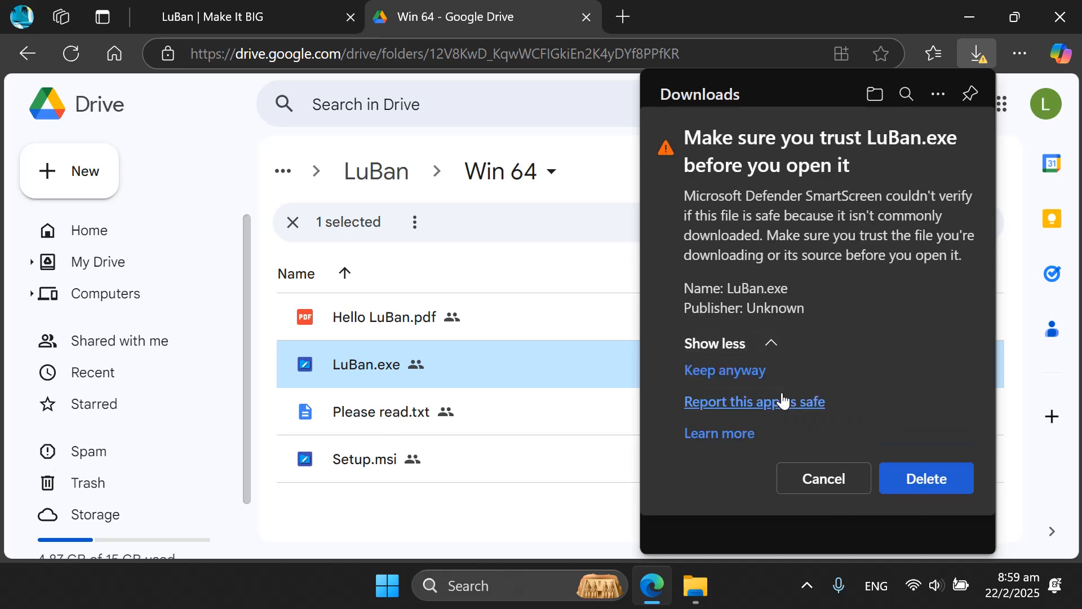
pyautogui.click(725, 370)
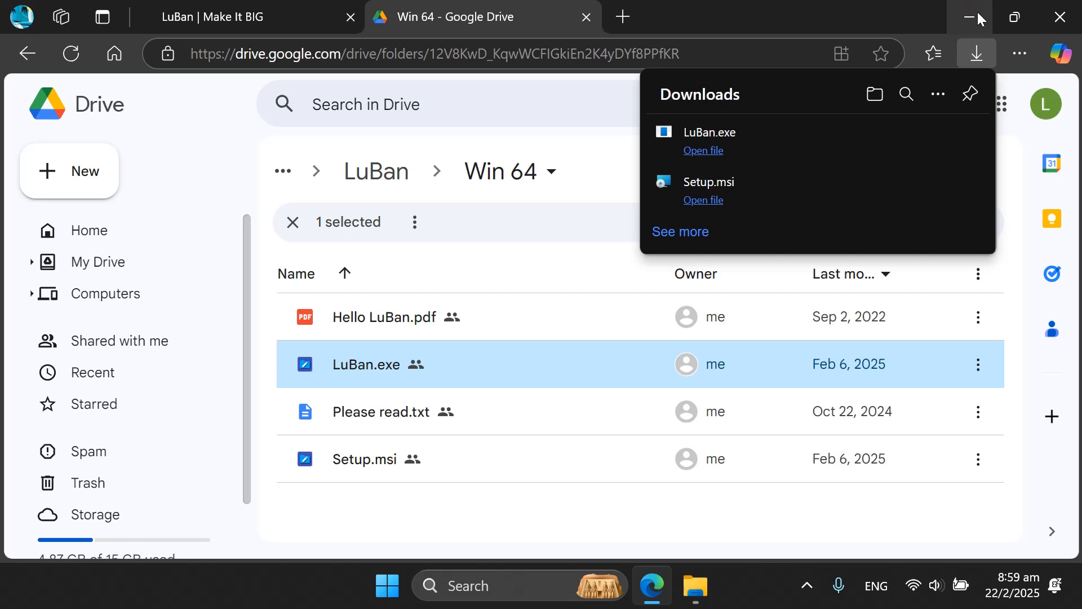
# Close the browser and open the Downloads folder in a second File Explorer window beside the LuBan folder
pyautogui.click(1062, 19)
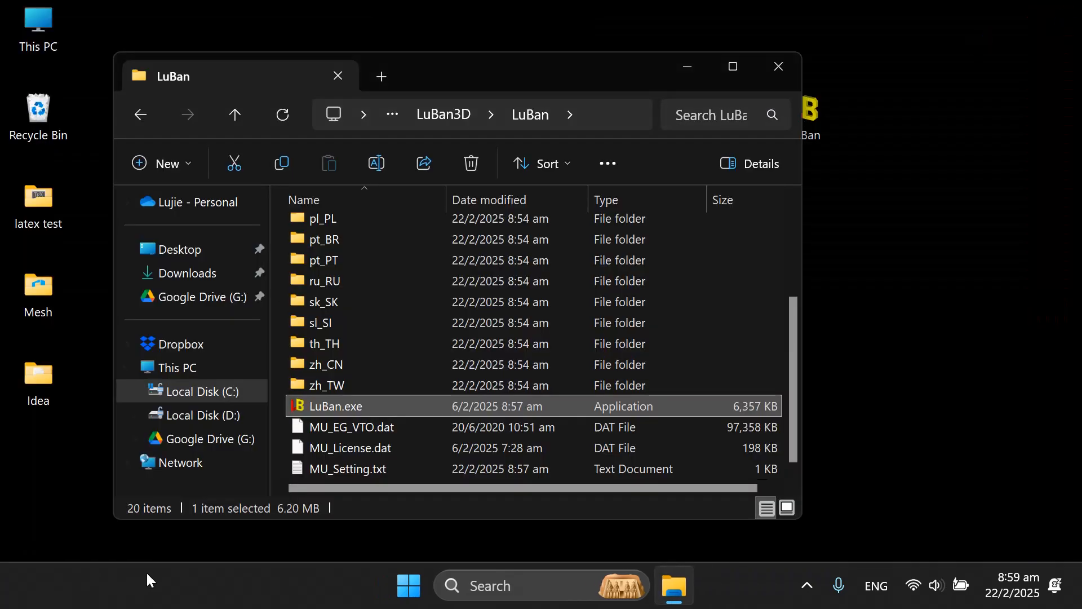
pyautogui.hotkey('alt', 'Tab')
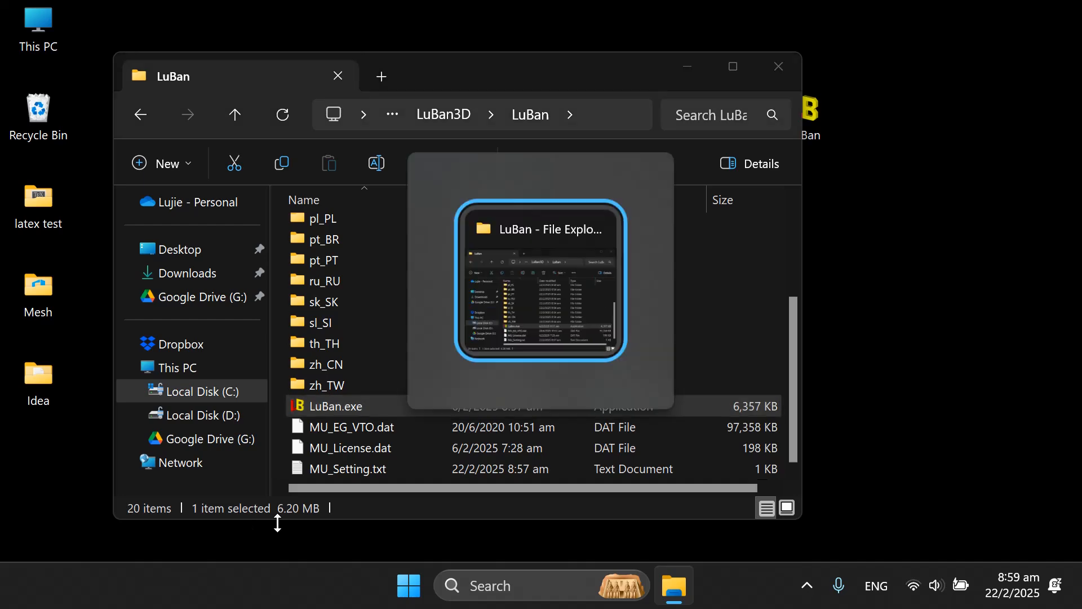
pyautogui.press('super+e')
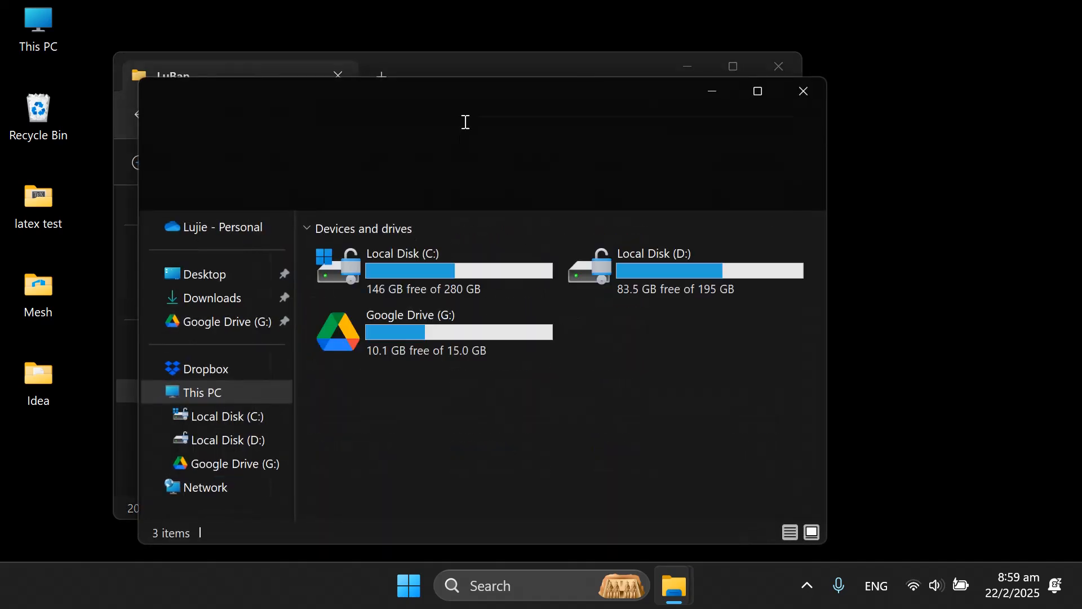
pyautogui.moveTo(476, 96); pyautogui.dragTo(714, 74)
pyautogui.click(448, 279)
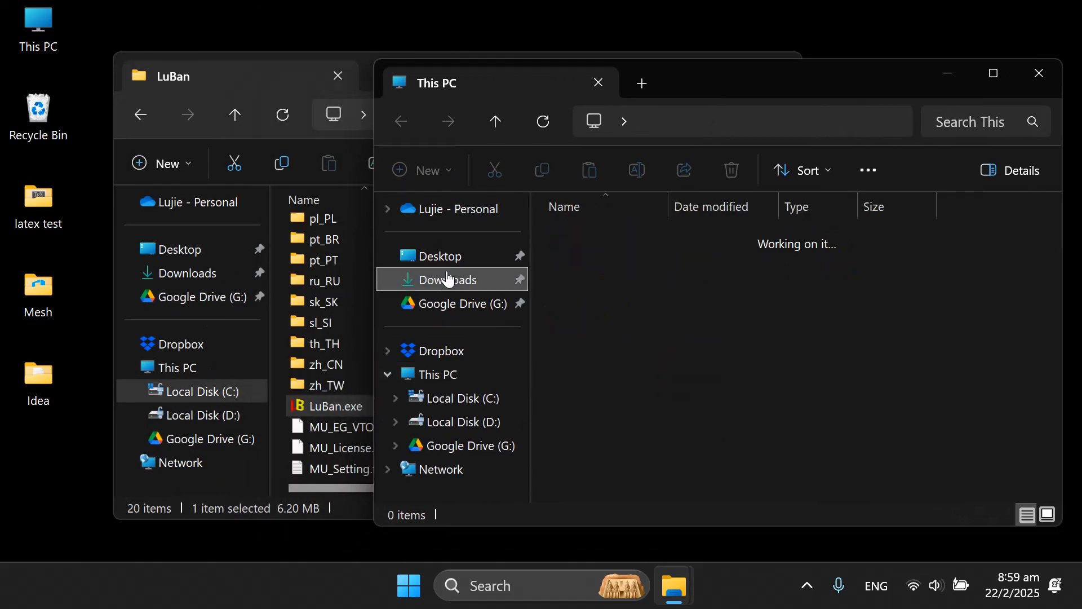
pyautogui.click(589, 267)
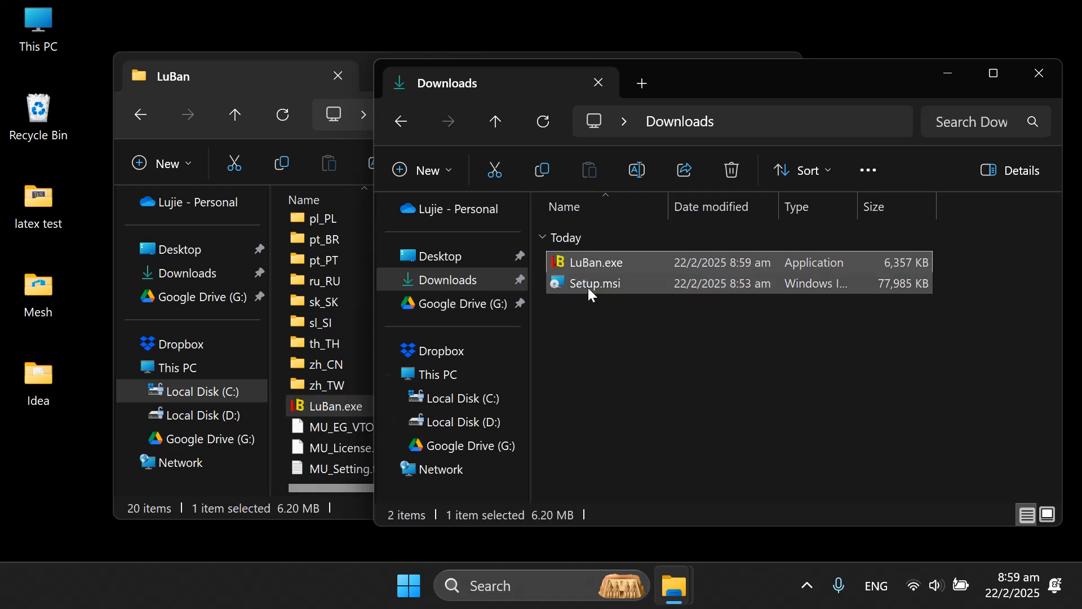
# Move the downloaded LuBan.exe into the LuBan folder, replacing the existing file with administrator permission, and close the Downloads window
pyautogui.moveTo(564, 269); pyautogui.dragTo(324, 433)
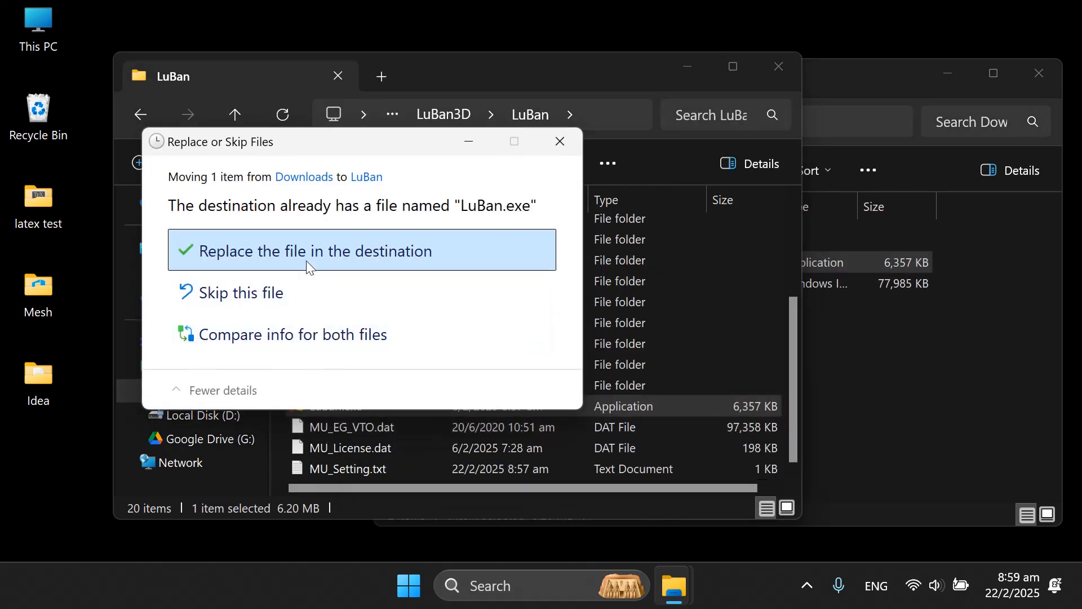
pyautogui.click(302, 252)
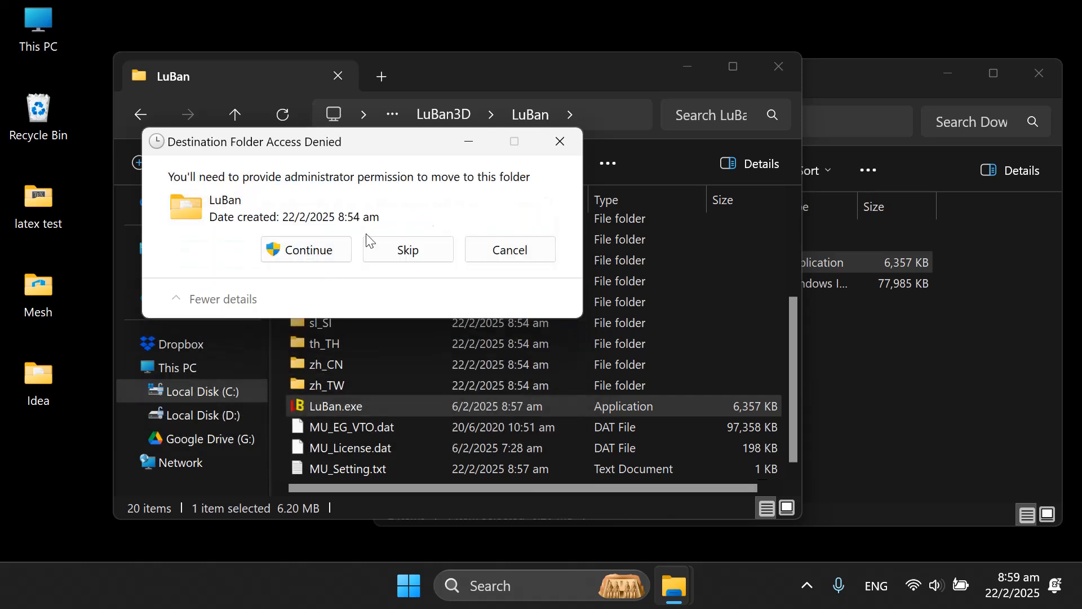
pyautogui.click(319, 252)
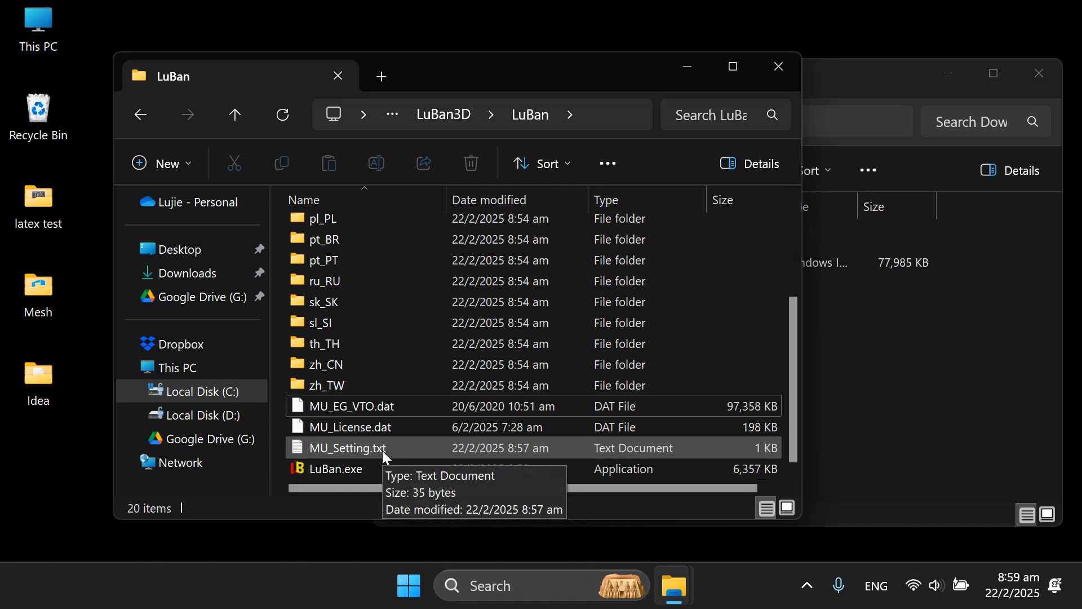
pyautogui.click(957, 350)
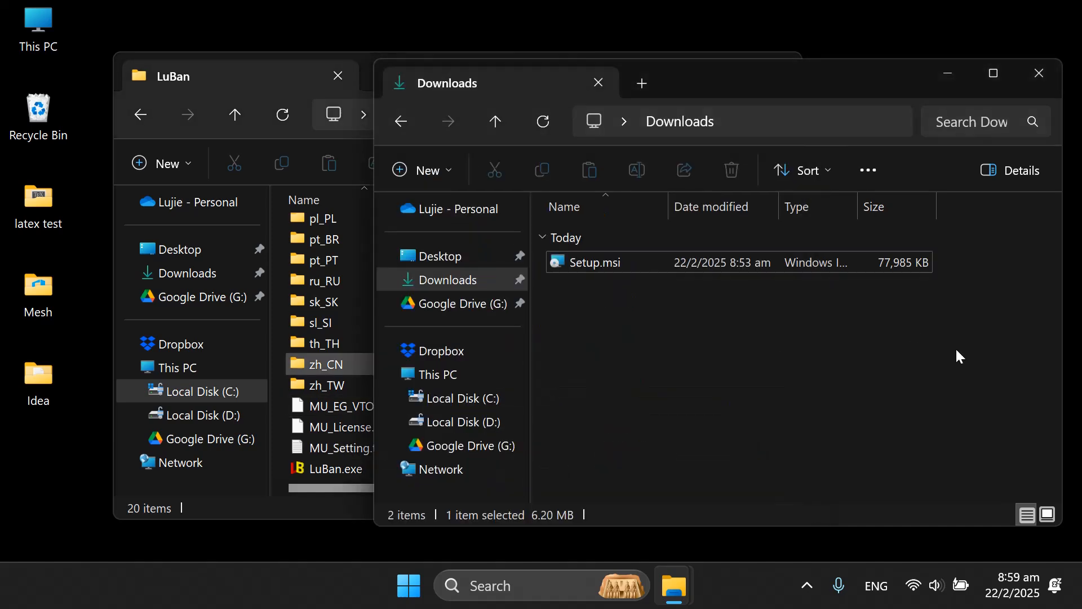
pyautogui.hotkey('alt', 'F4')
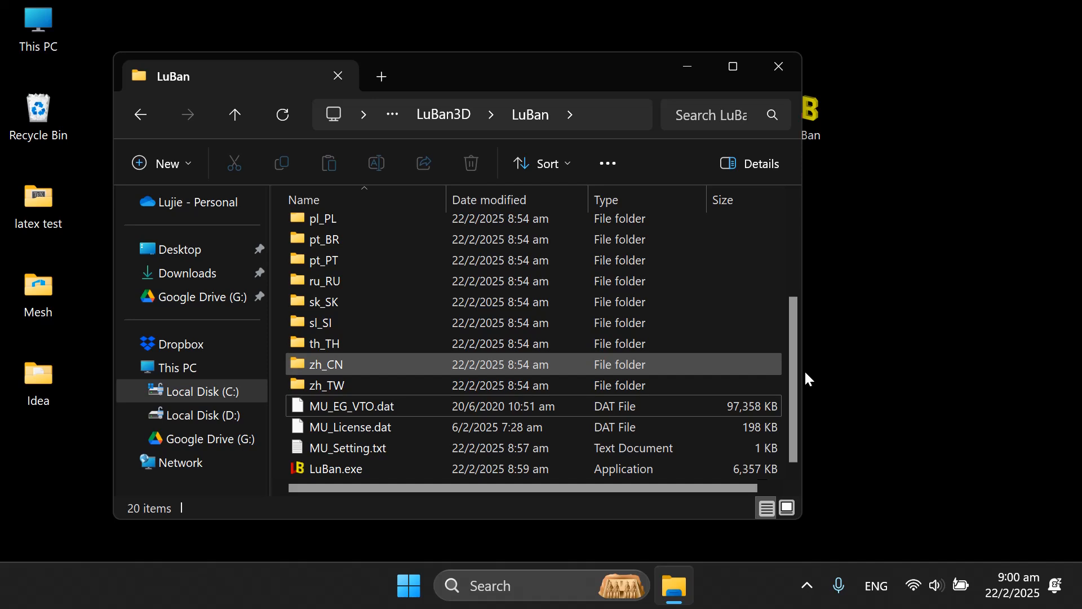
# Open luban3d.com in Edge and follow its Google Drive link for downloading LuBan
pyautogui.press('super')
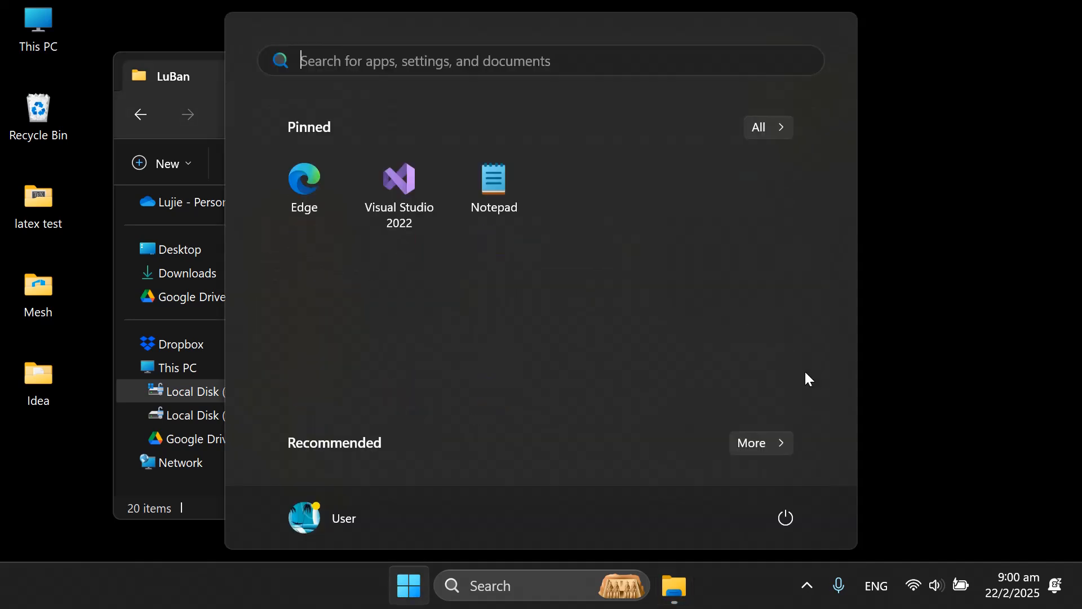
pyautogui.click(305, 186)
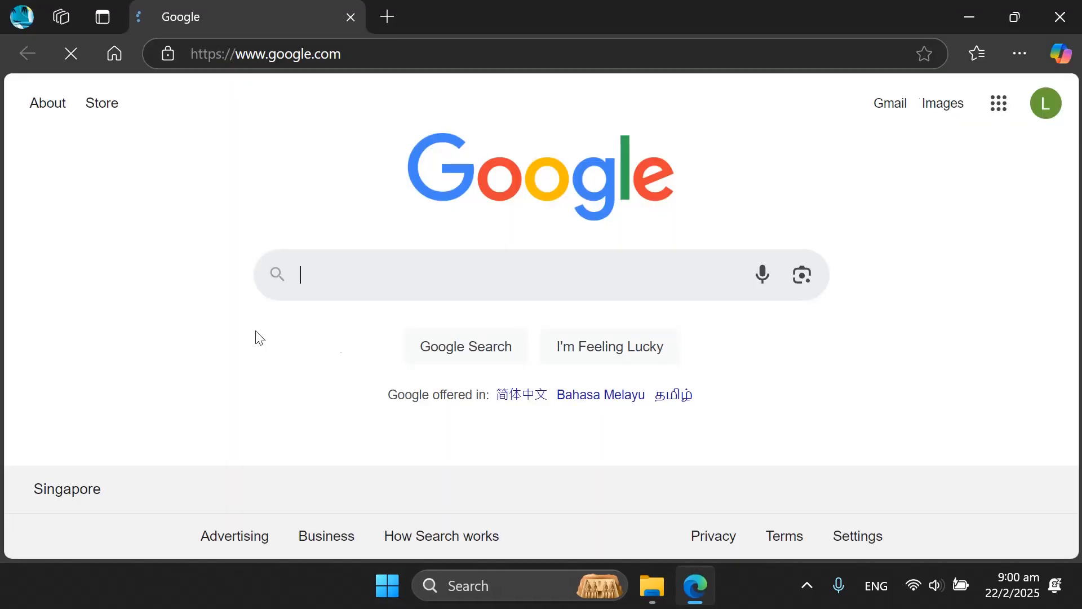
pyautogui.click(467, 48)
pyautogui.write('luban3d')
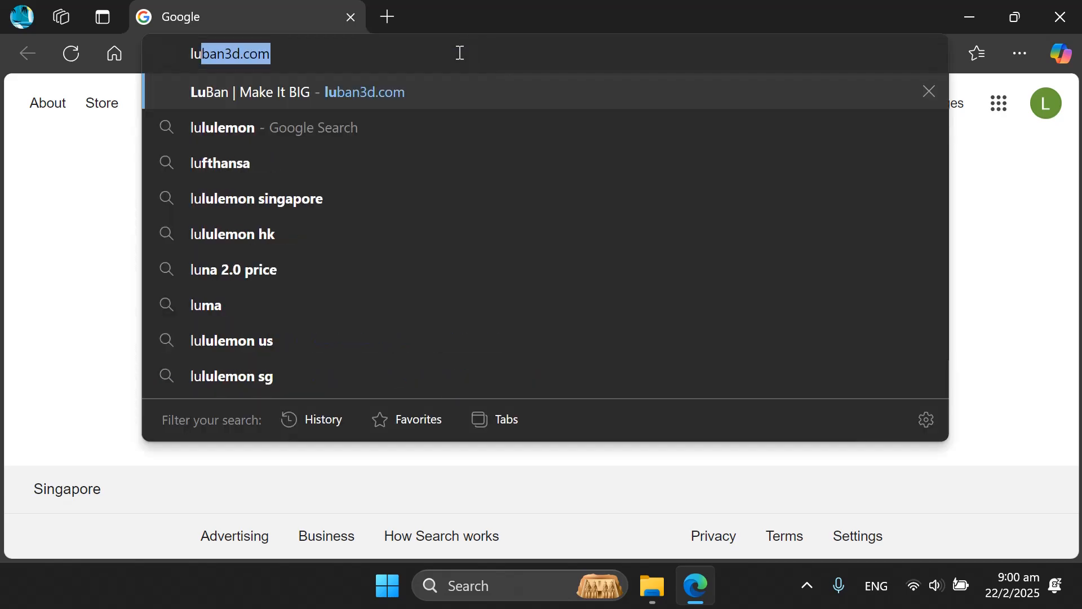
pyautogui.click(263, 100)
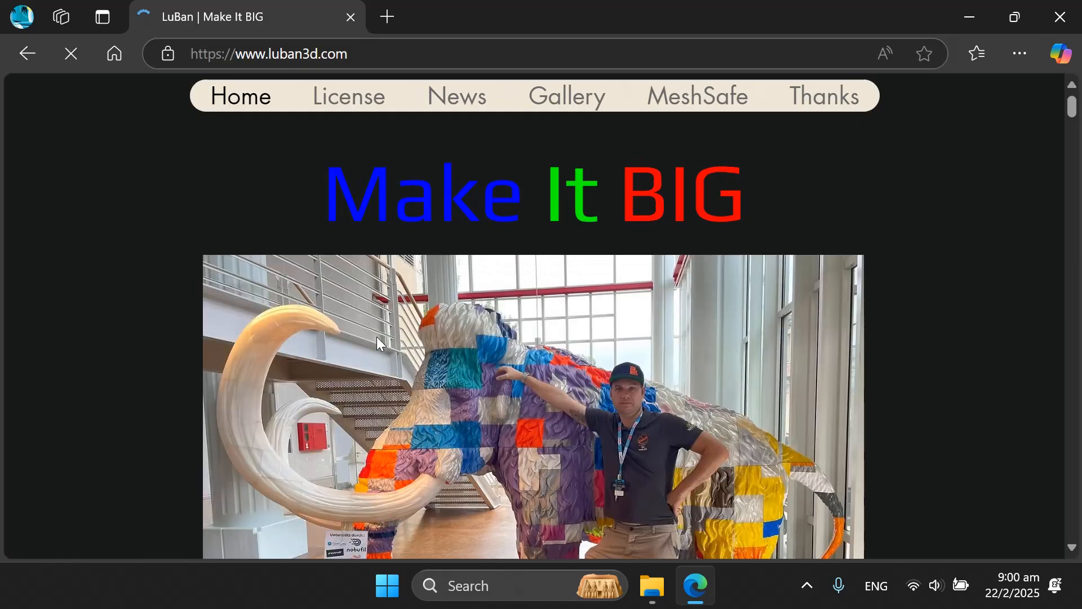
pyautogui.scroll(-15, 574, 307)
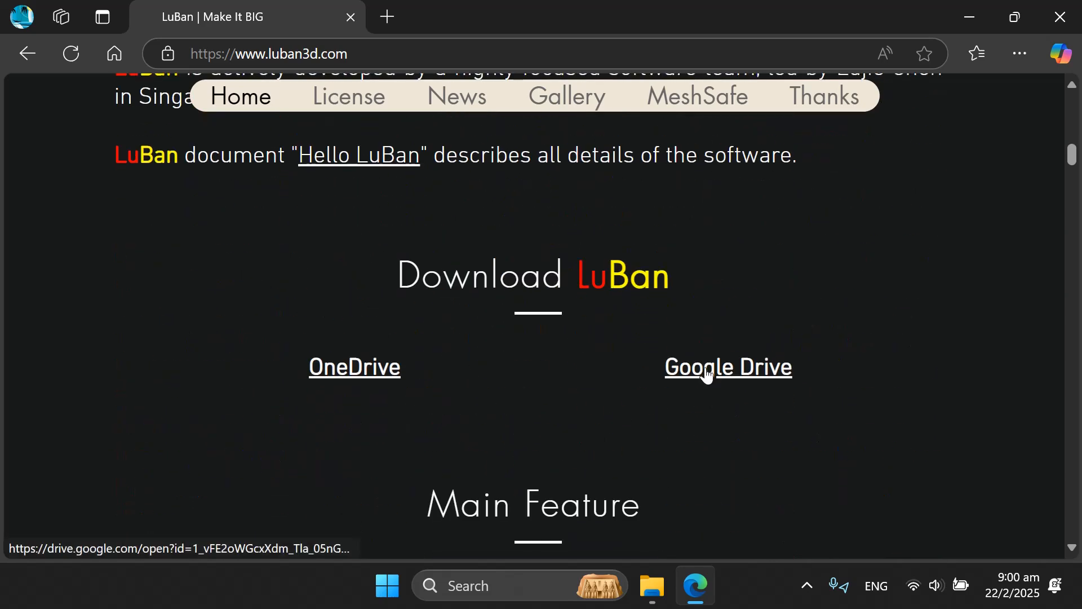
pyautogui.click(706, 373)
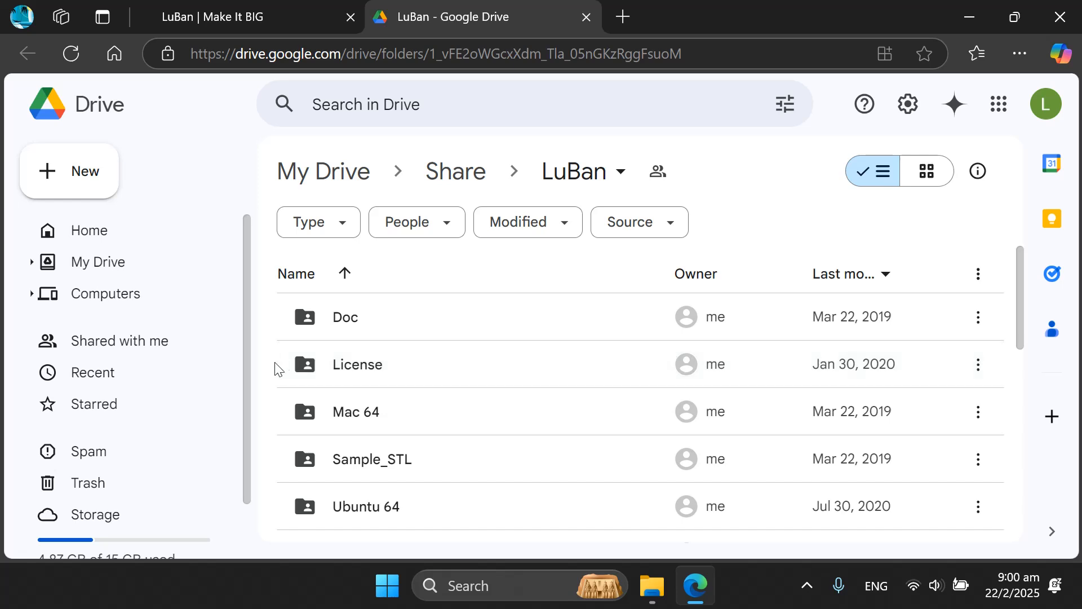
# Download MU_License.dat from the License folder on Google Drive and close the browser
pyautogui.doubleClick(370, 367)
pyautogui.click(382, 318)
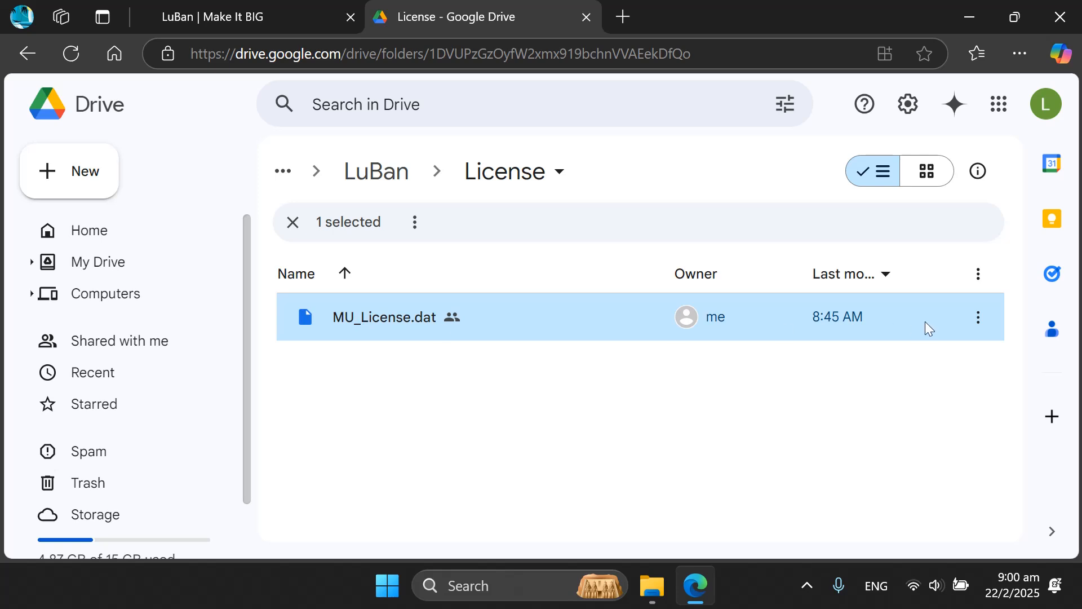
pyautogui.click(978, 317)
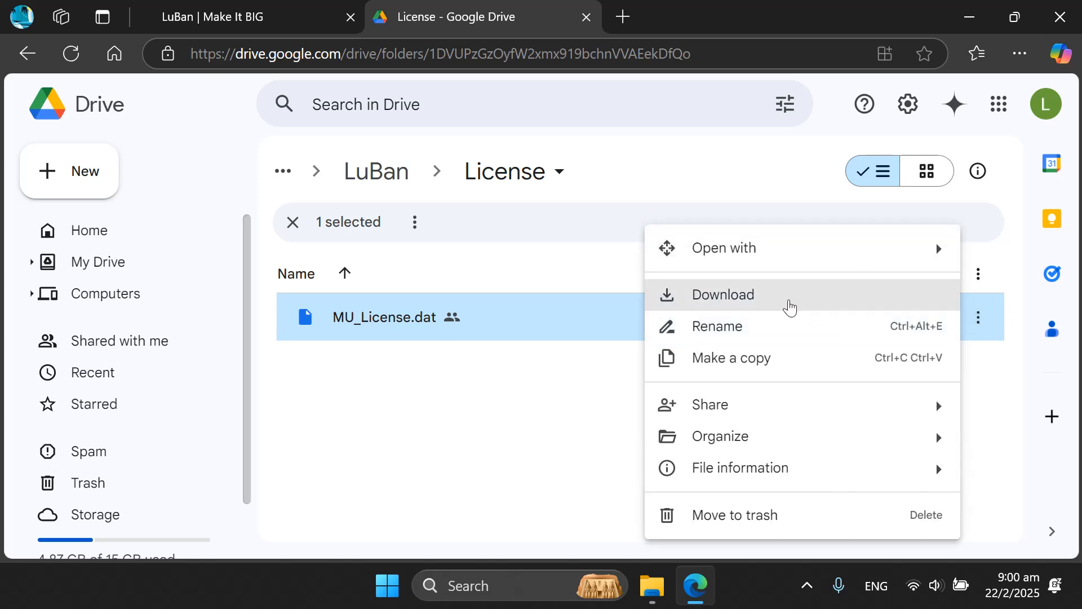
pyautogui.click(789, 306)
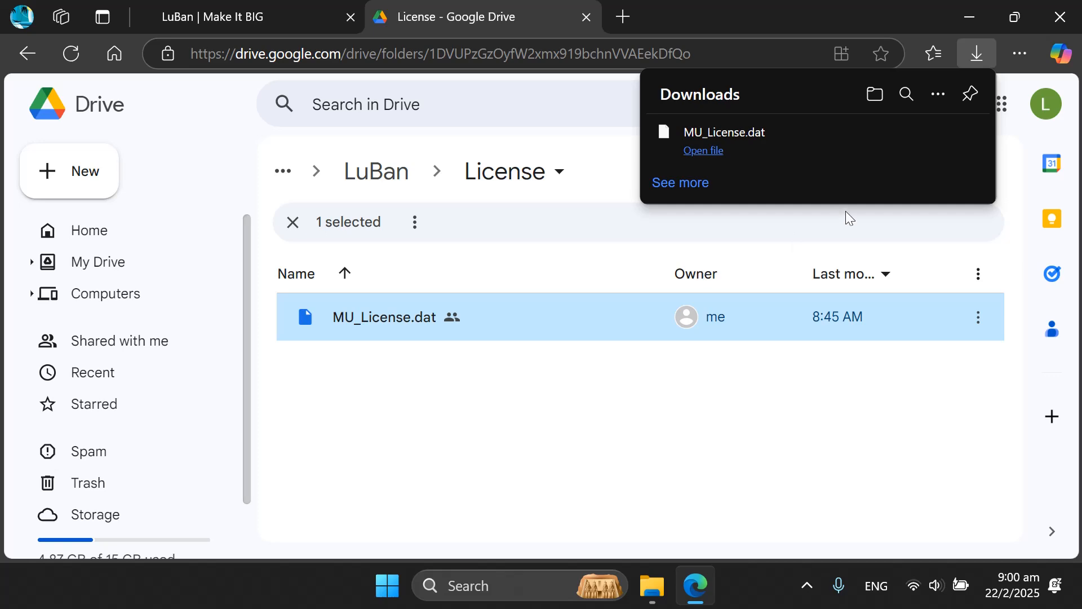
pyautogui.click(1060, 18)
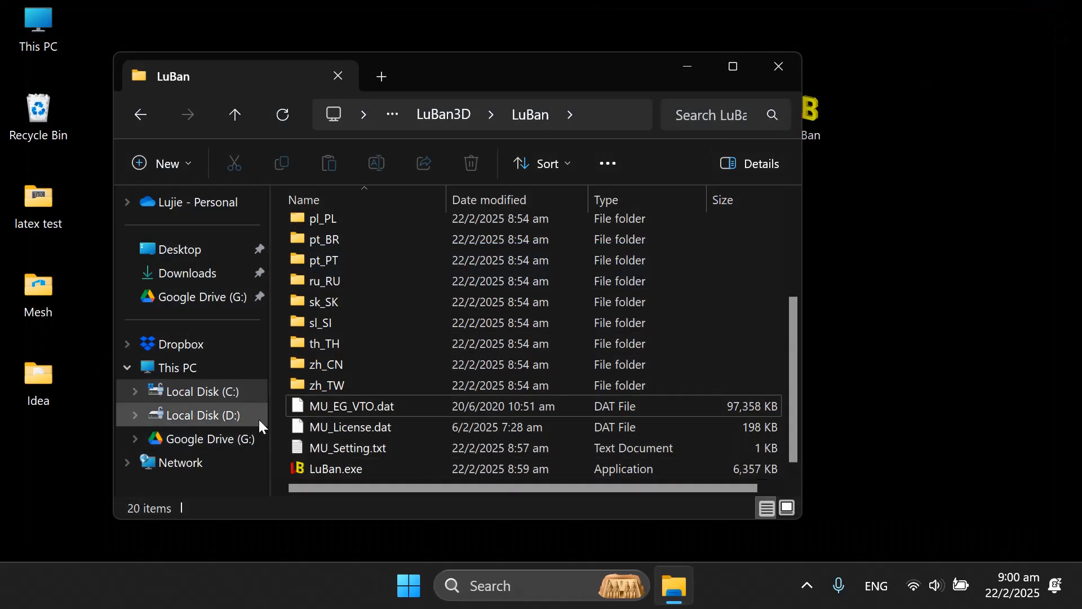
# Open the Downloads folder in a second File Explorer window and delete Setup.msi
pyautogui.press('super+e')
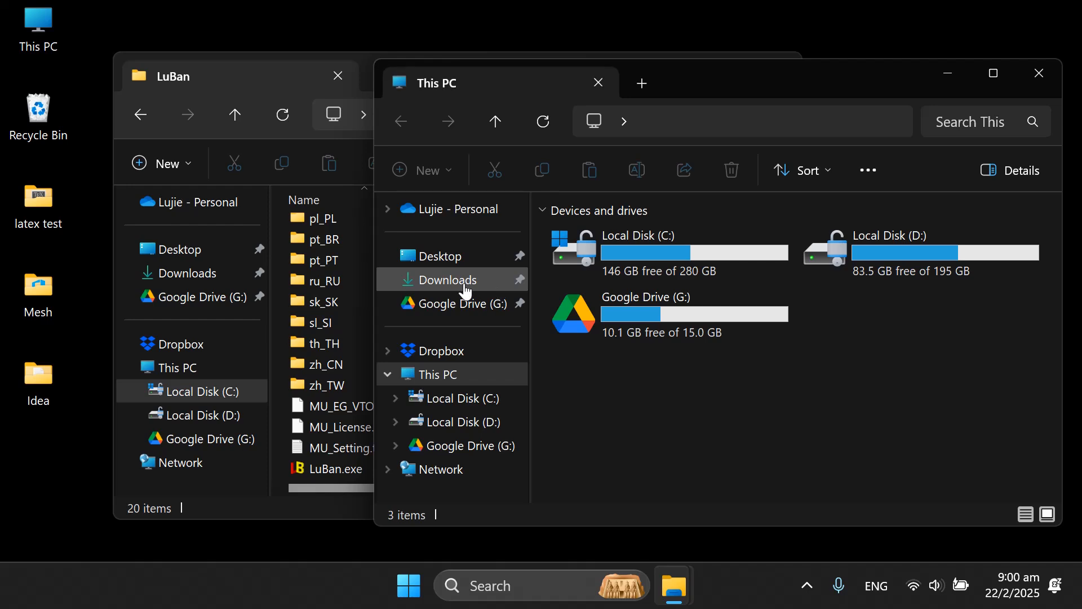
pyautogui.click(466, 281)
pyautogui.click(626, 269)
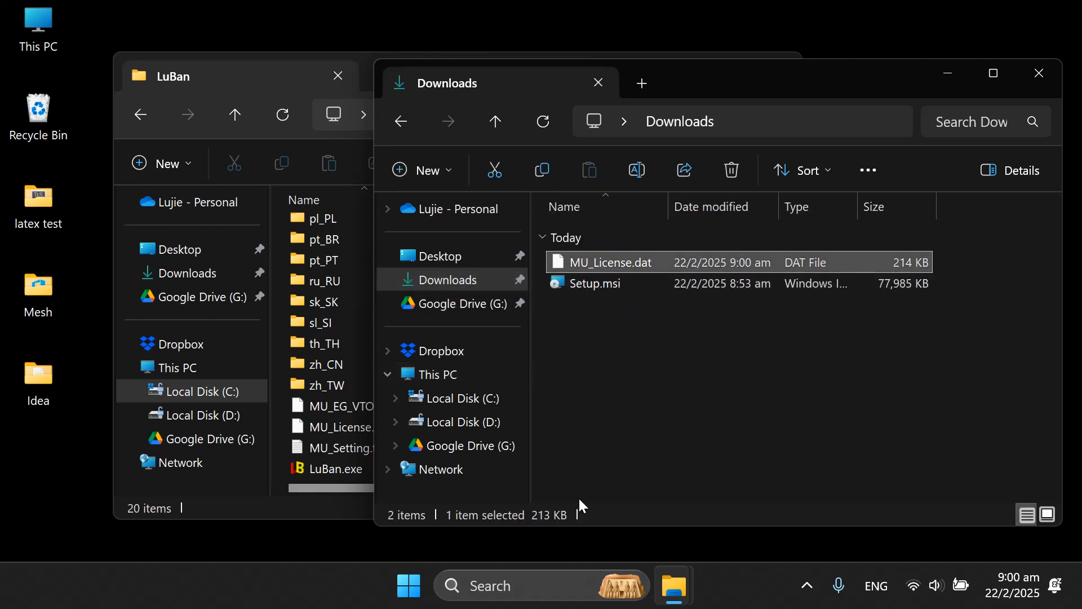
pyautogui.click(605, 288)
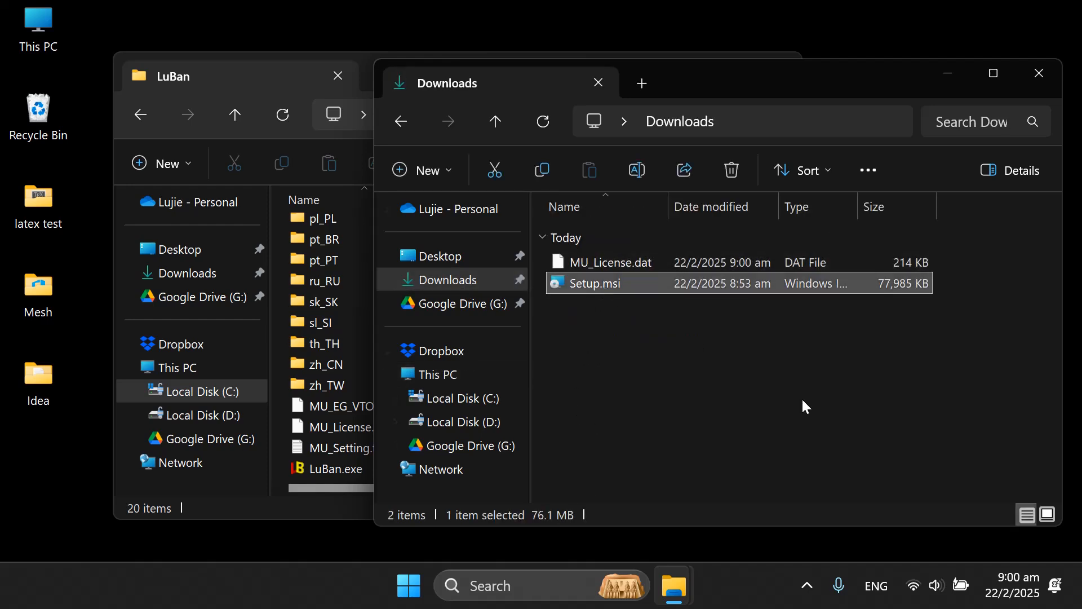
pyautogui.press('Delete')
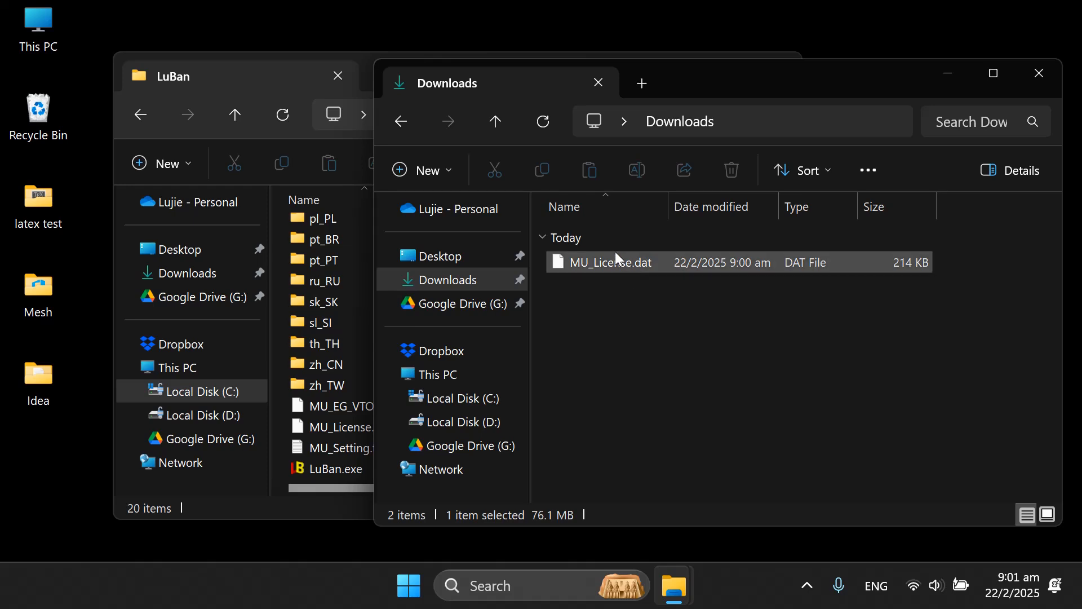
# Move the downloaded MU_License.dat into the LuBan folder, replacing the existing file with administrator permission
pyautogui.click(603, 266)
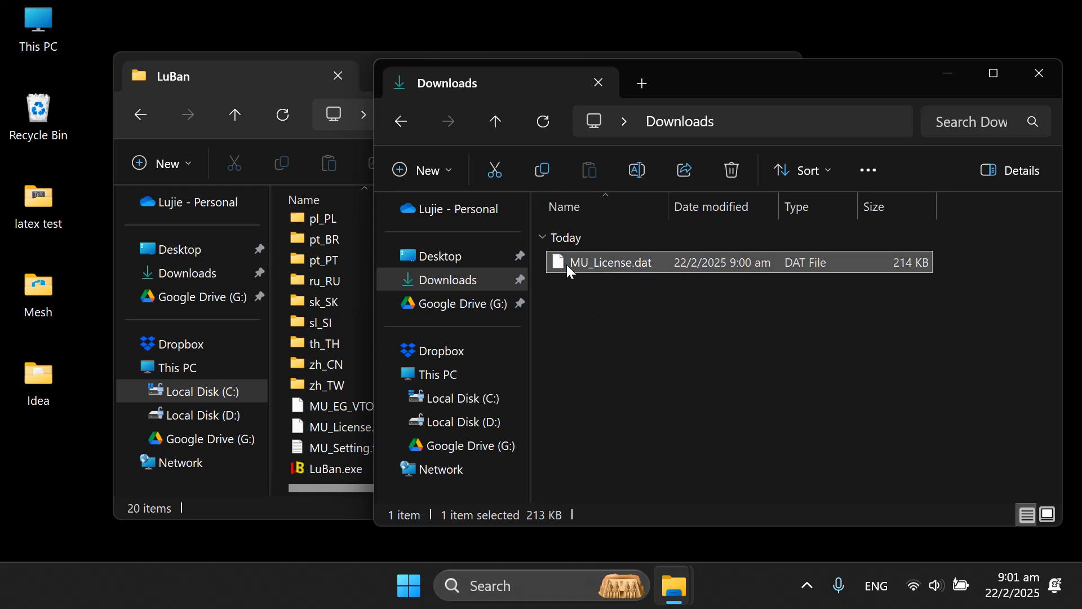
pyautogui.moveTo(570, 272); pyautogui.dragTo(299, 433)
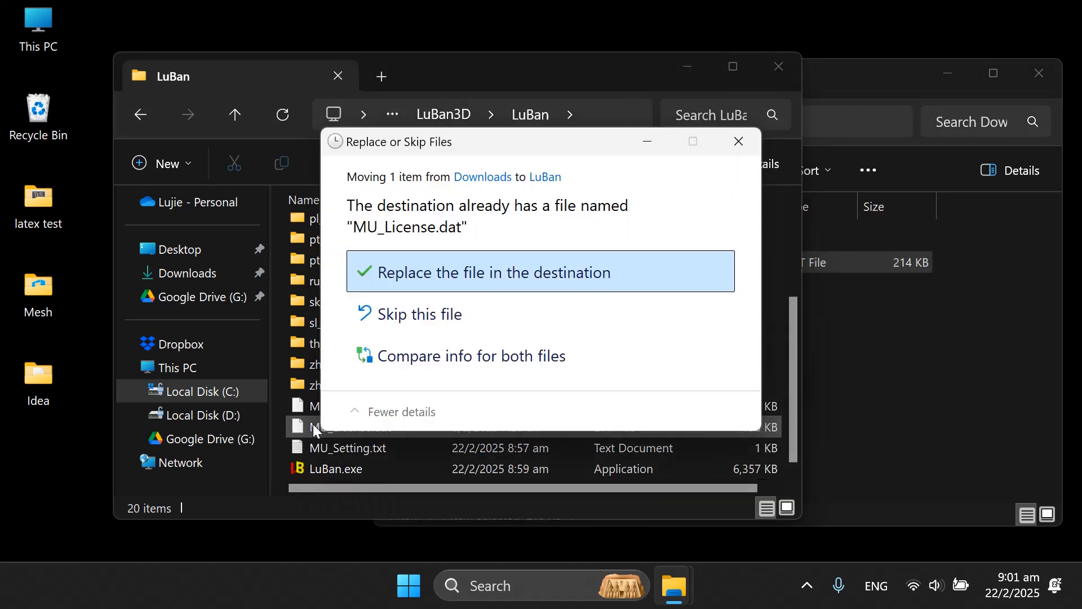
pyautogui.click(428, 274)
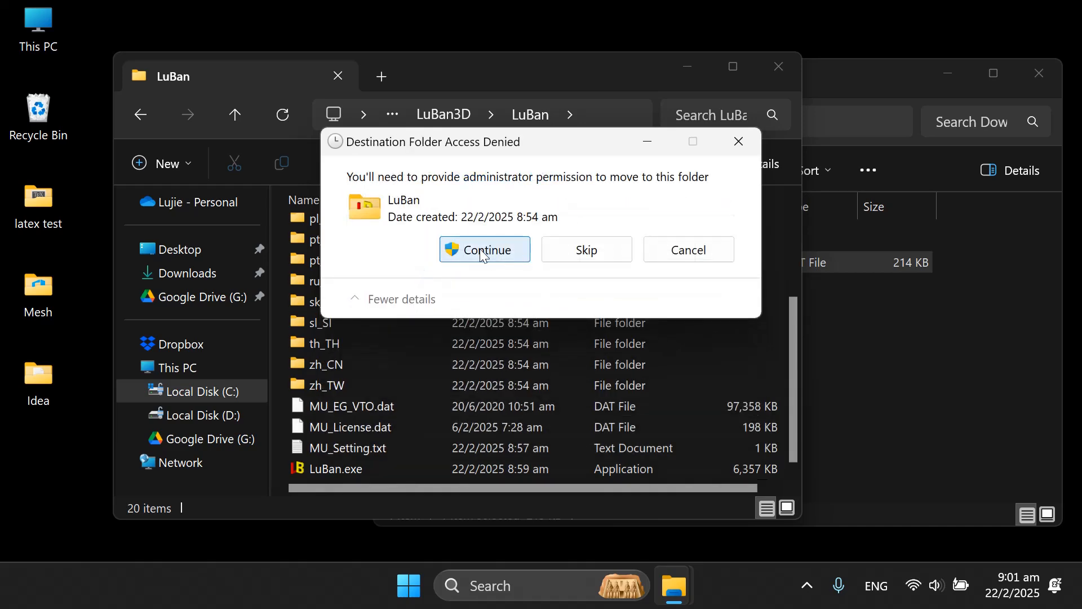
pyautogui.click(483, 256)
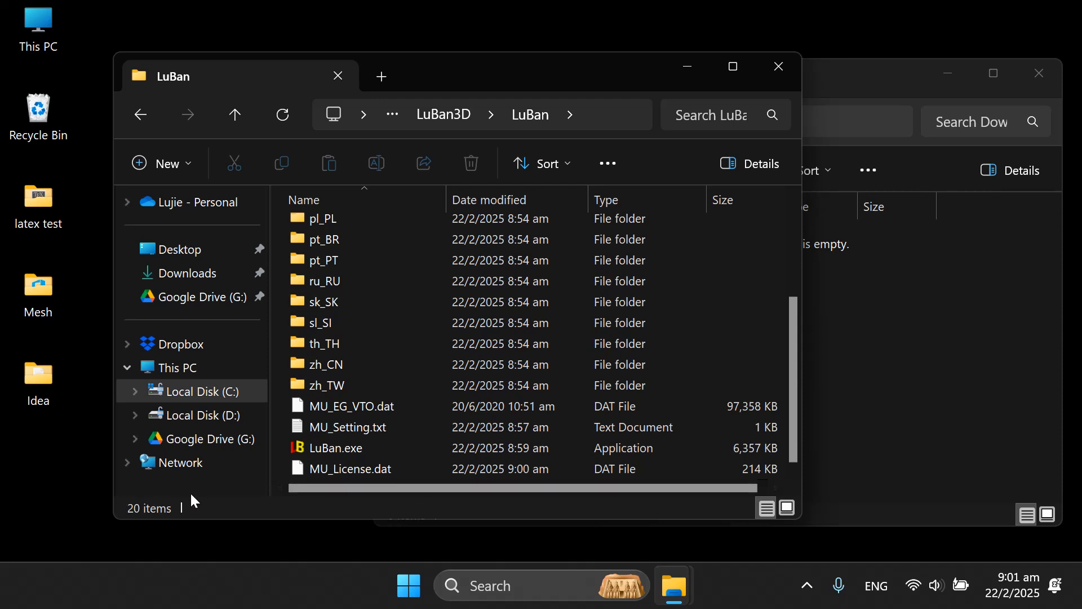
# Copy MU_License.dat from the LuBan folder back into the Downloads folder
pyautogui.click(877, 405)
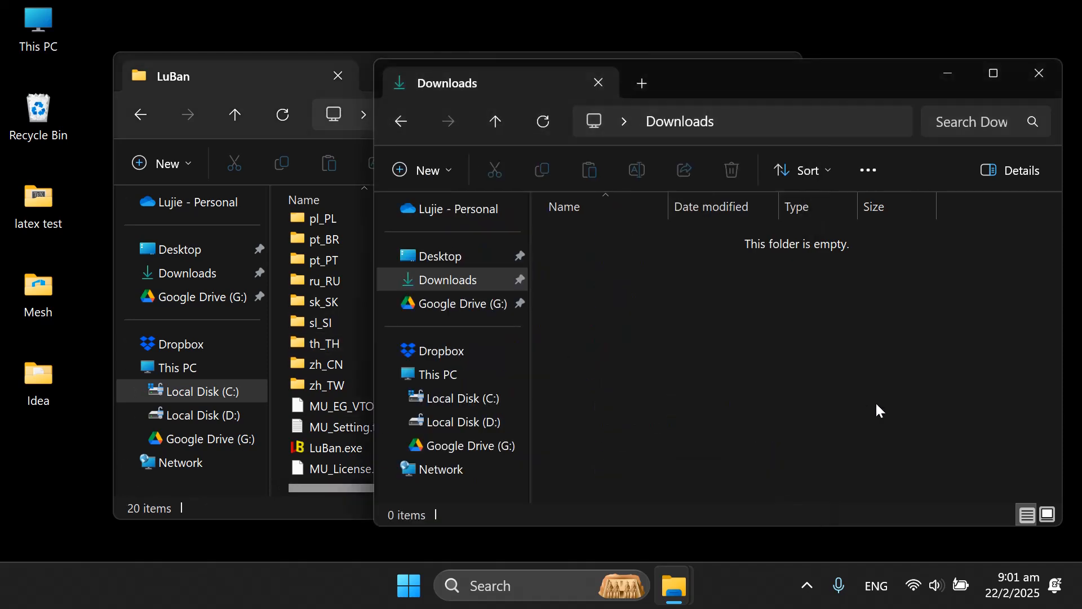
pyautogui.click(348, 476)
pyautogui.click(962, 408)
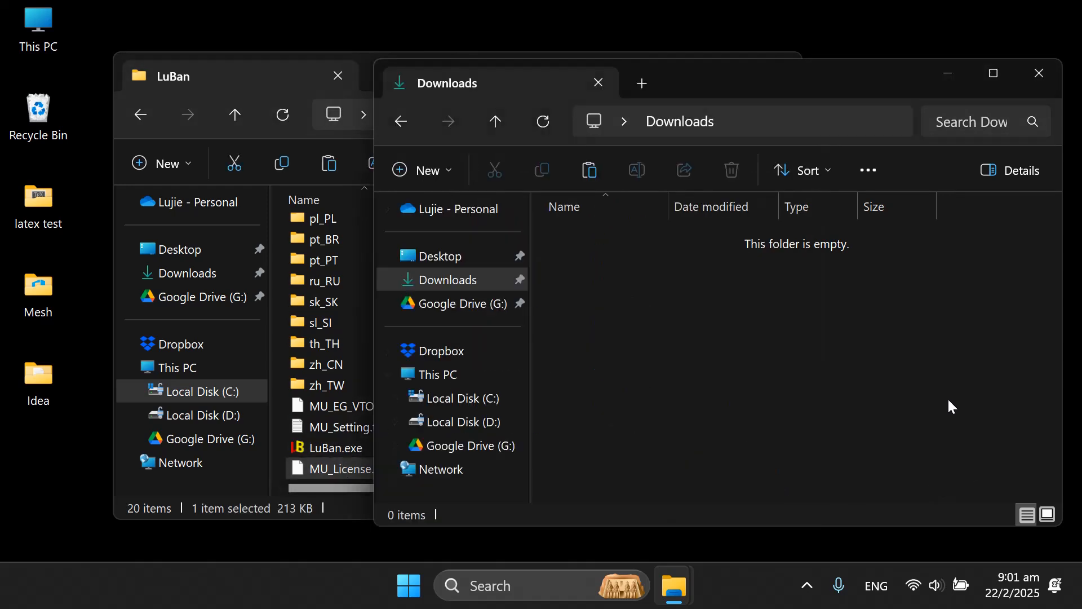
pyautogui.hotkey('ctrl', 'v')
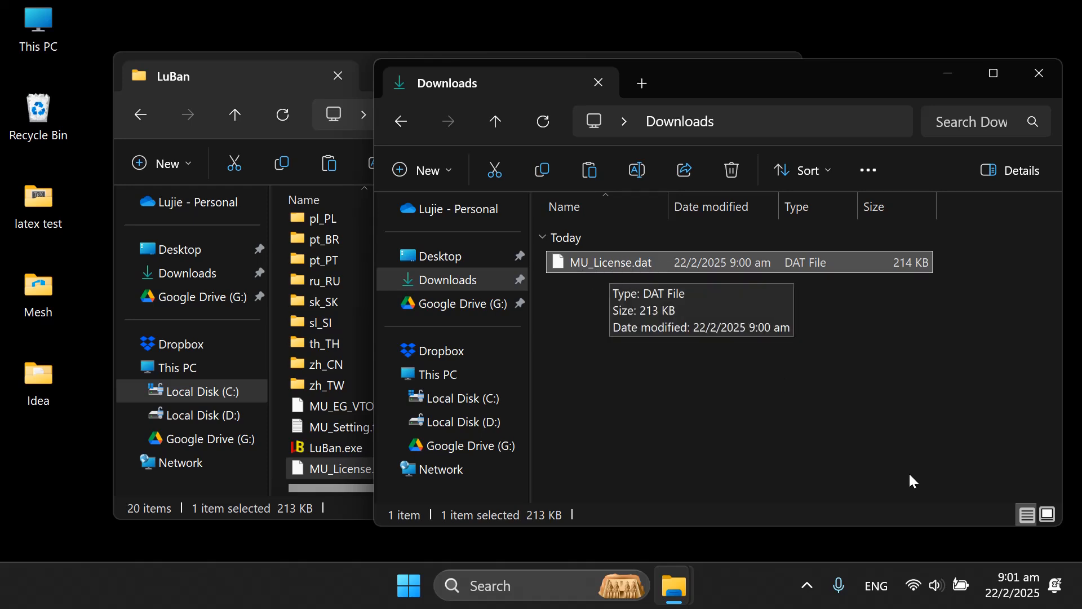
# Rename the license copy in Downloads to MU_License (1).dat and fit the Name column to the full file name
pyautogui.press('F2')
pyautogui.press('Right')
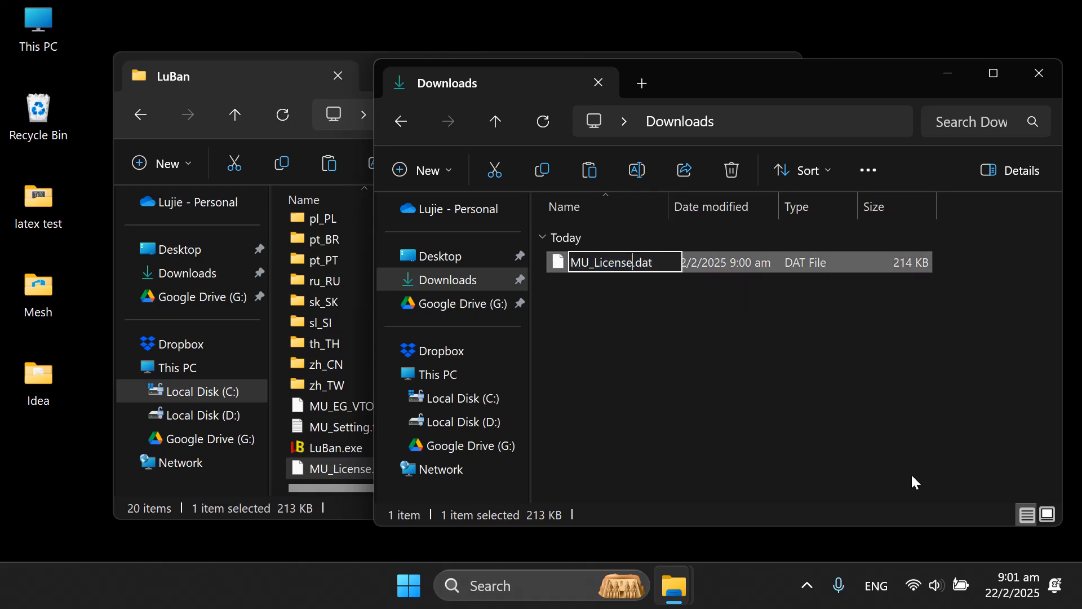
pyautogui.write('(1)')
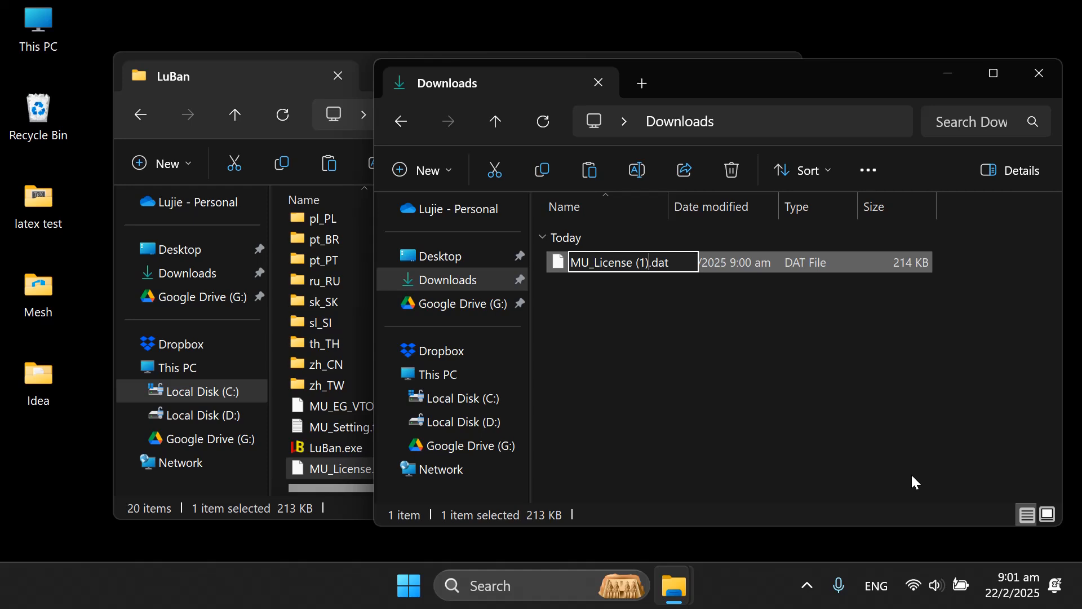
pyautogui.press('Return')
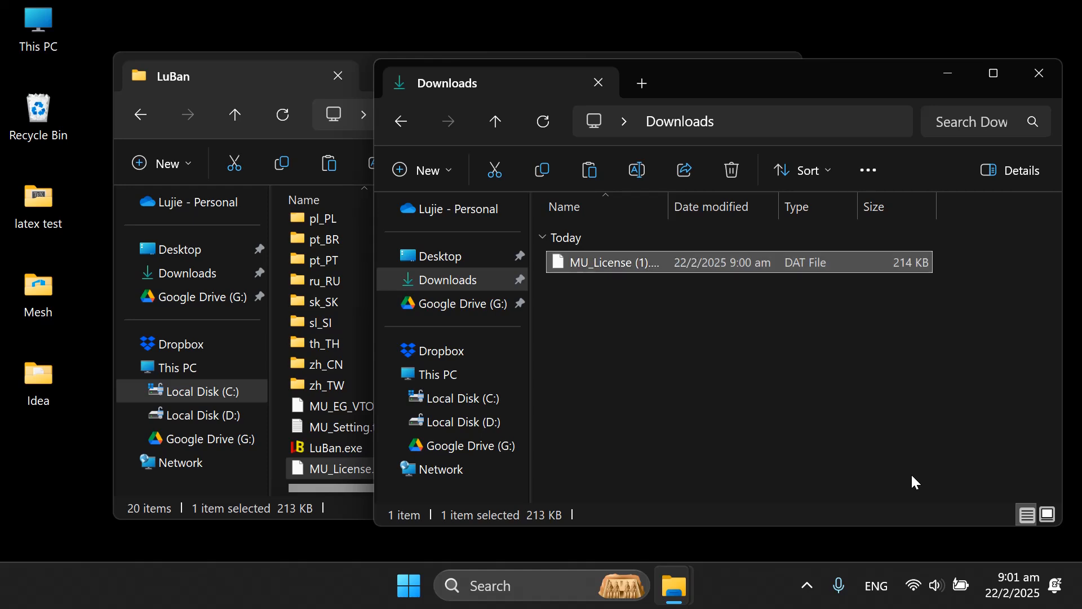
pyautogui.doubleClick(669, 207)
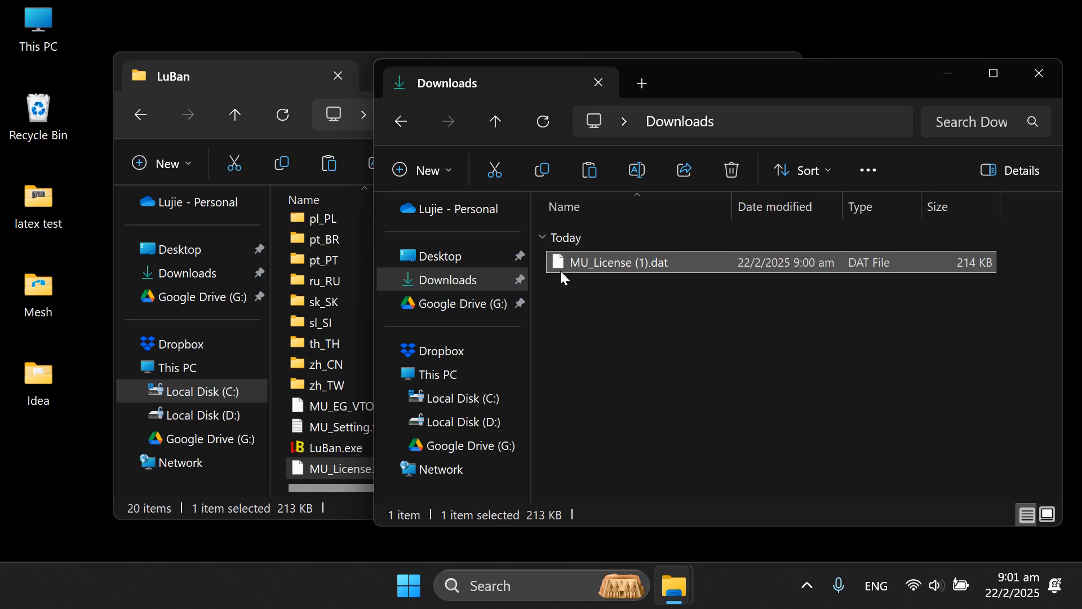
# Move MU_License (1).dat from Downloads into the LuBan folder with administrator permission
pyautogui.moveTo(568, 269); pyautogui.dragTo(339, 446)
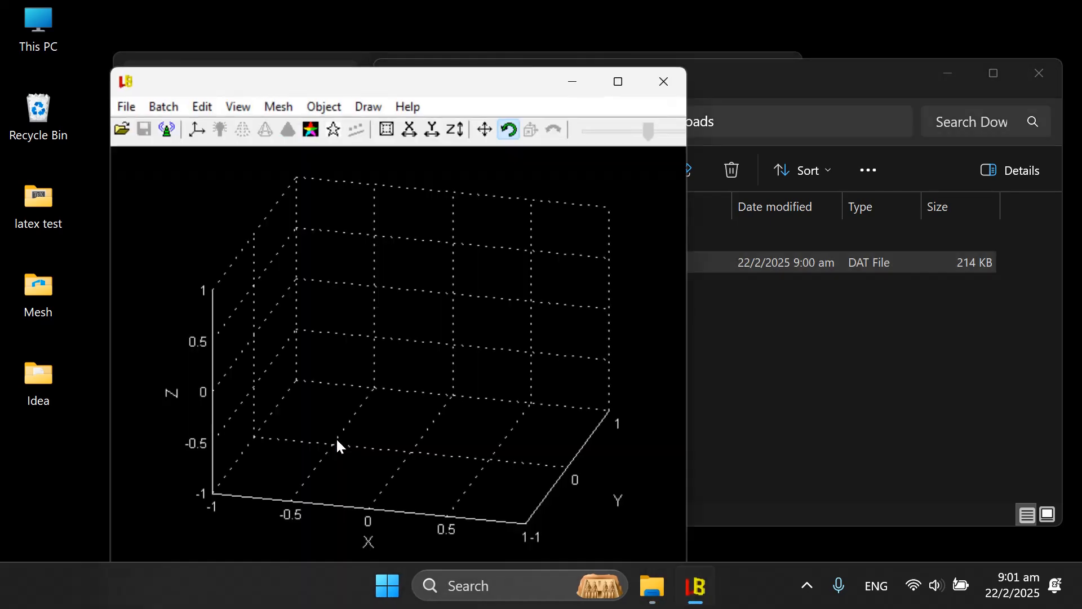
pyautogui.click(663, 81)
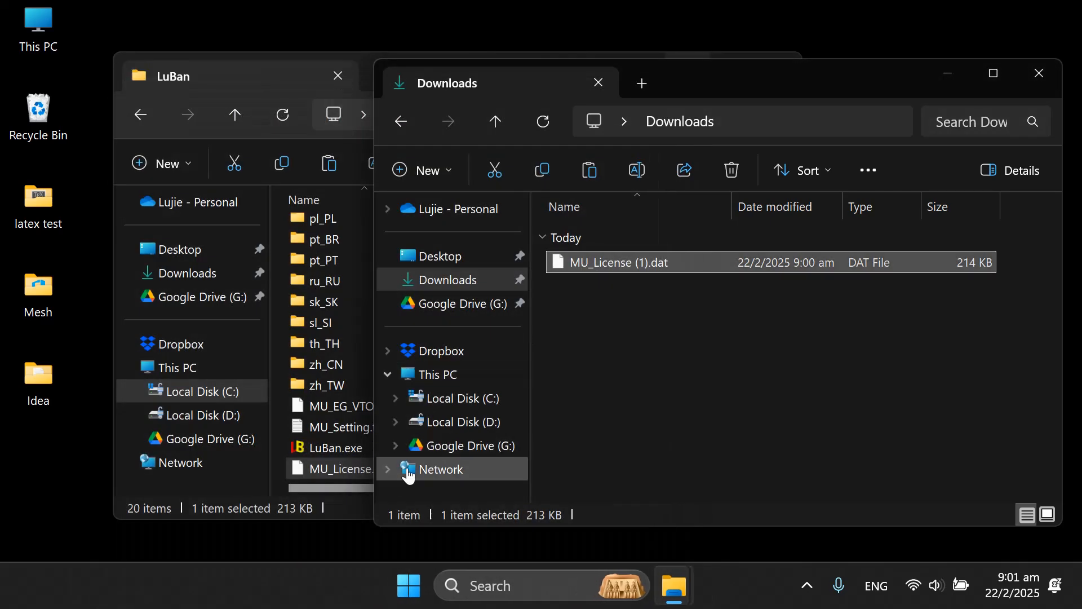
pyautogui.moveTo(562, 273); pyautogui.dragTo(346, 429)
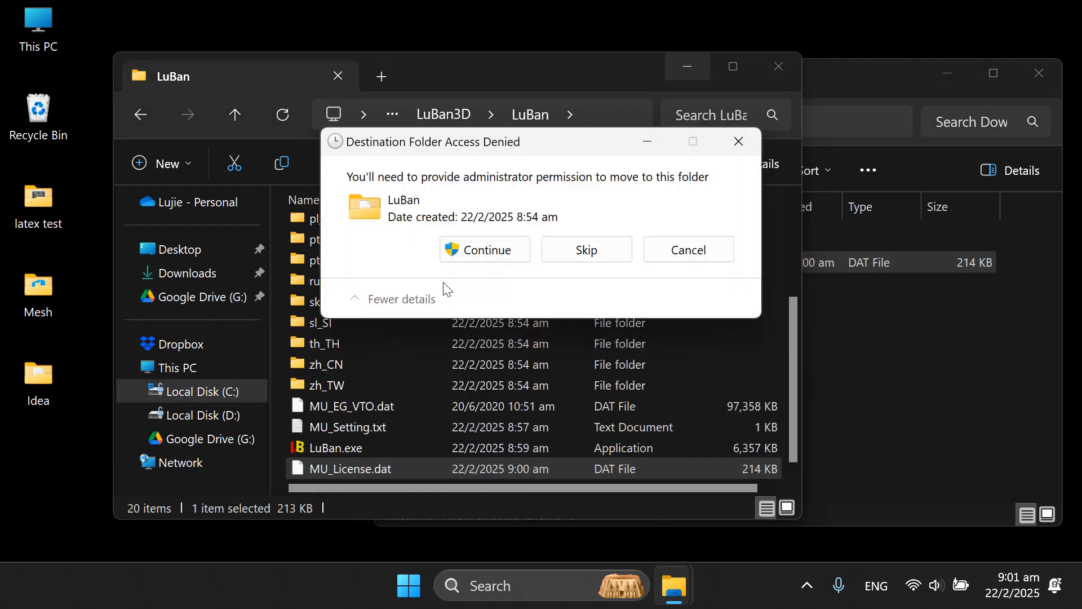
pyautogui.click(461, 253)
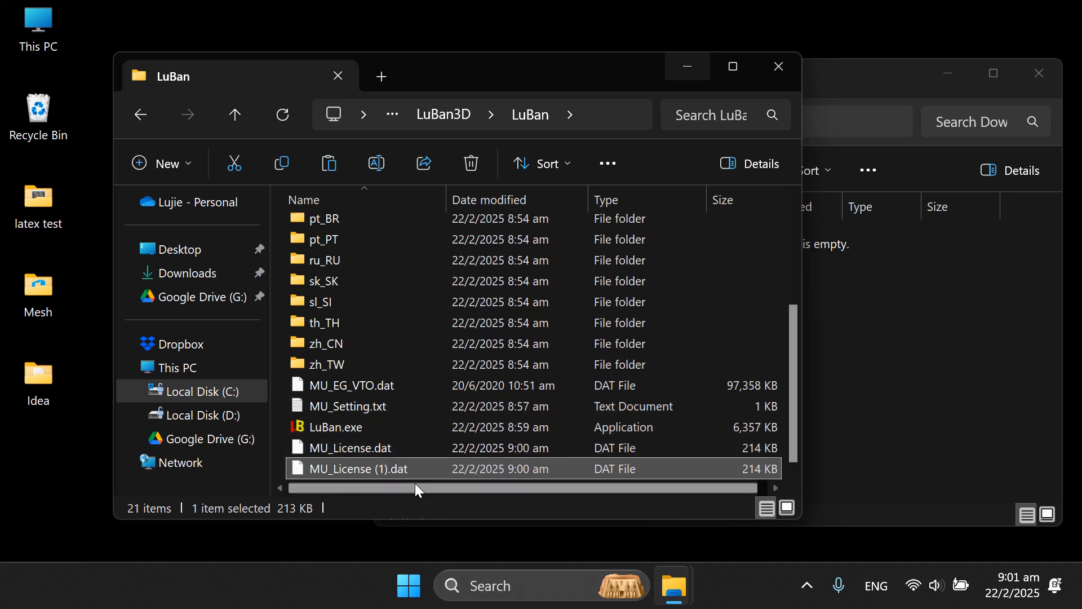
# Delete the existing MU_License.dat from the LuBan folder, keeping MU_License (1).dat
pyautogui.click(411, 430)
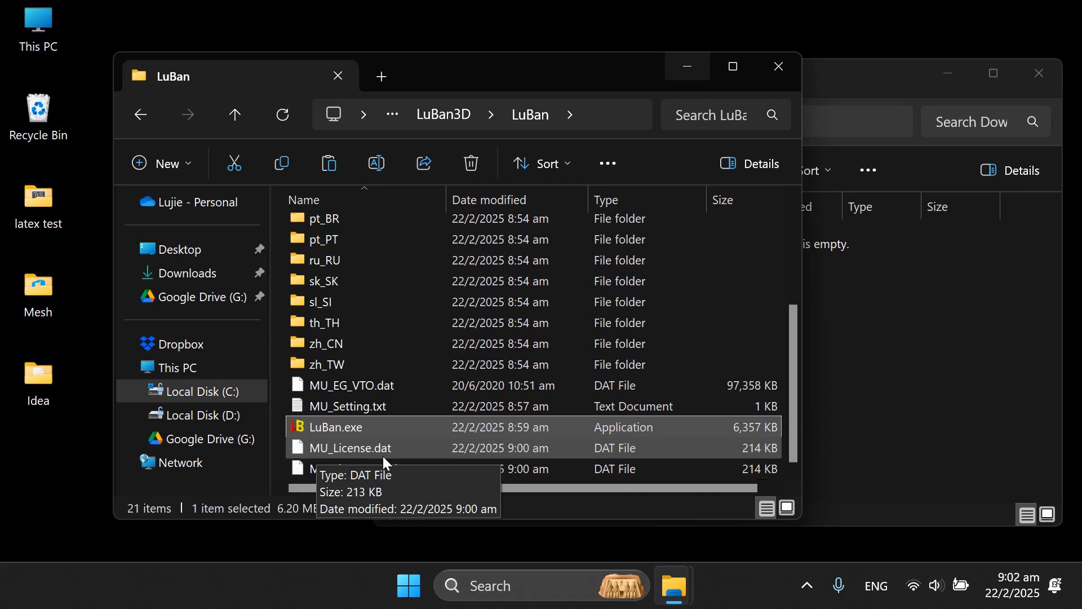
pyautogui.click(353, 464)
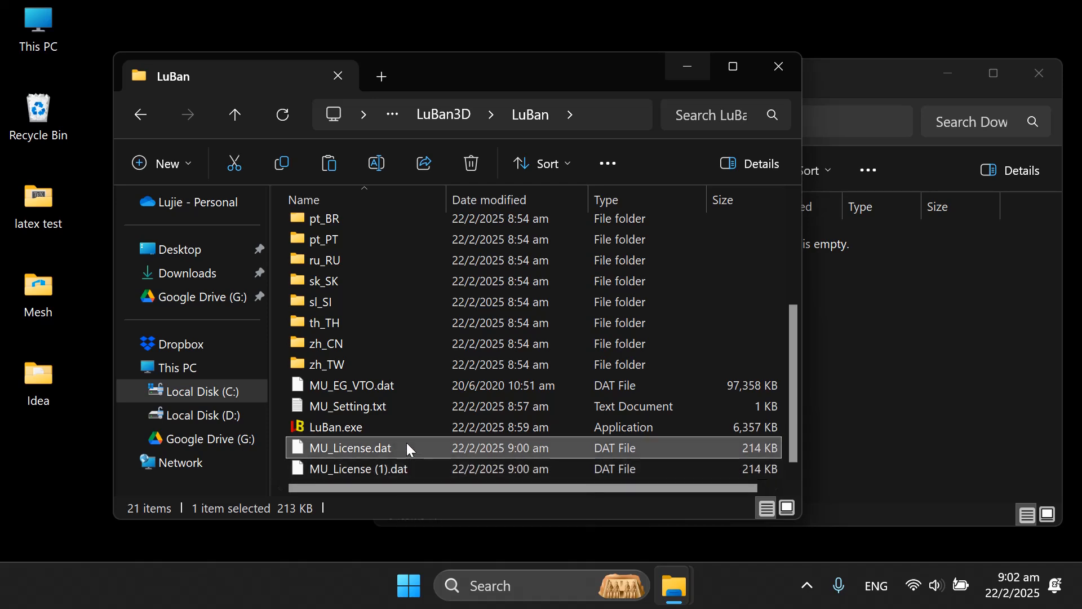
pyautogui.press('Delete')
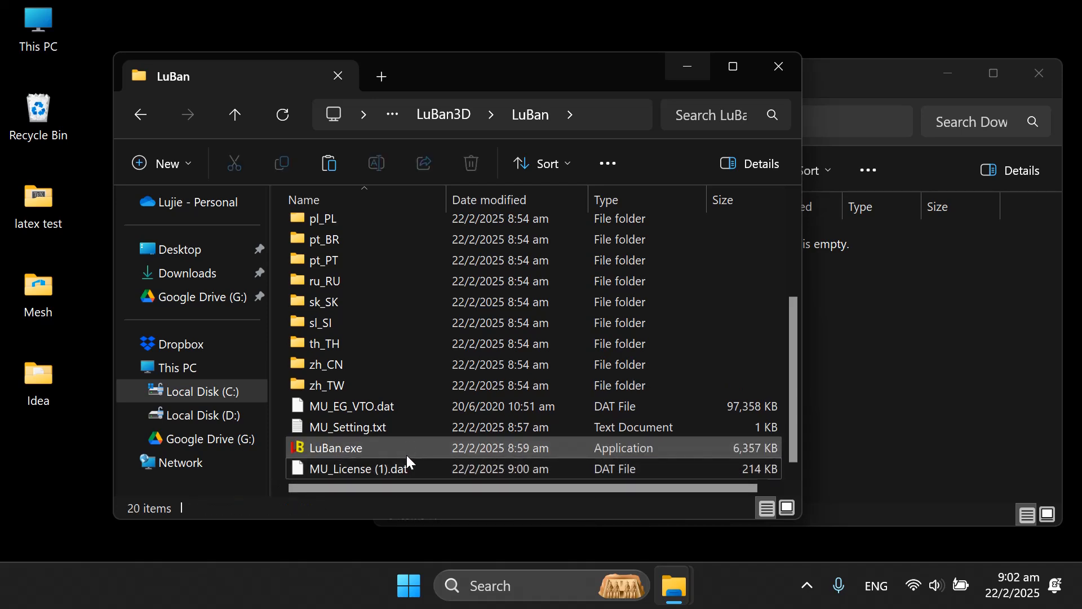
# Rename MU_License (1).dat in the LuBan folder to MU_License.dat with administrator permission and close the Downloads window
pyautogui.click(407, 469)
pyautogui.press('F2')
pyautogui.press('Right')
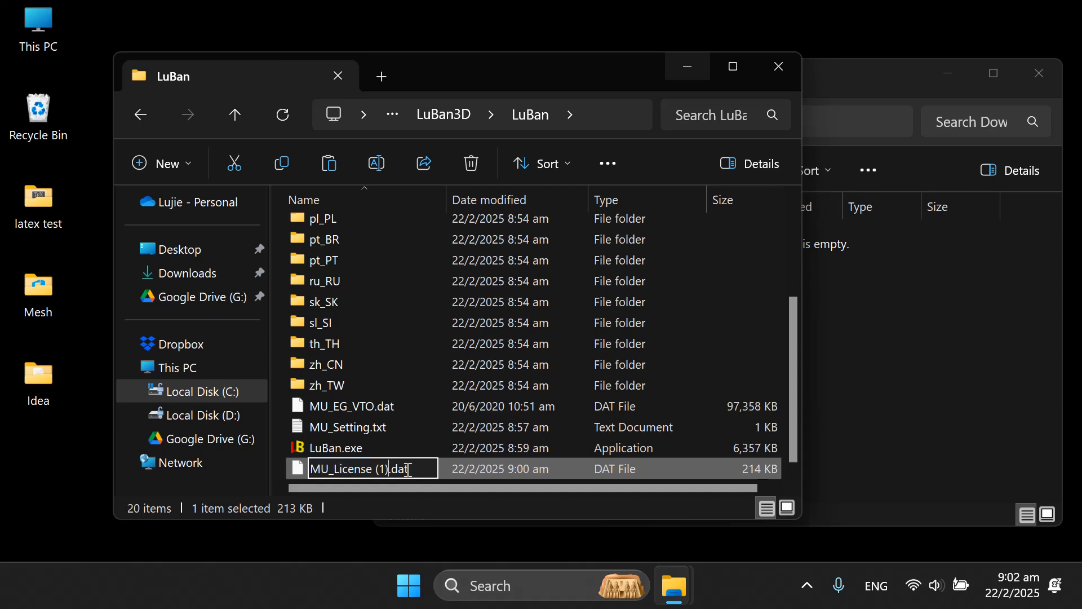
pyautogui.press('BackSpace')
pyautogui.press('BackSpace')
pyautogui.press('BackSpace')
pyautogui.press('BackSpace')
pyautogui.press('Return')
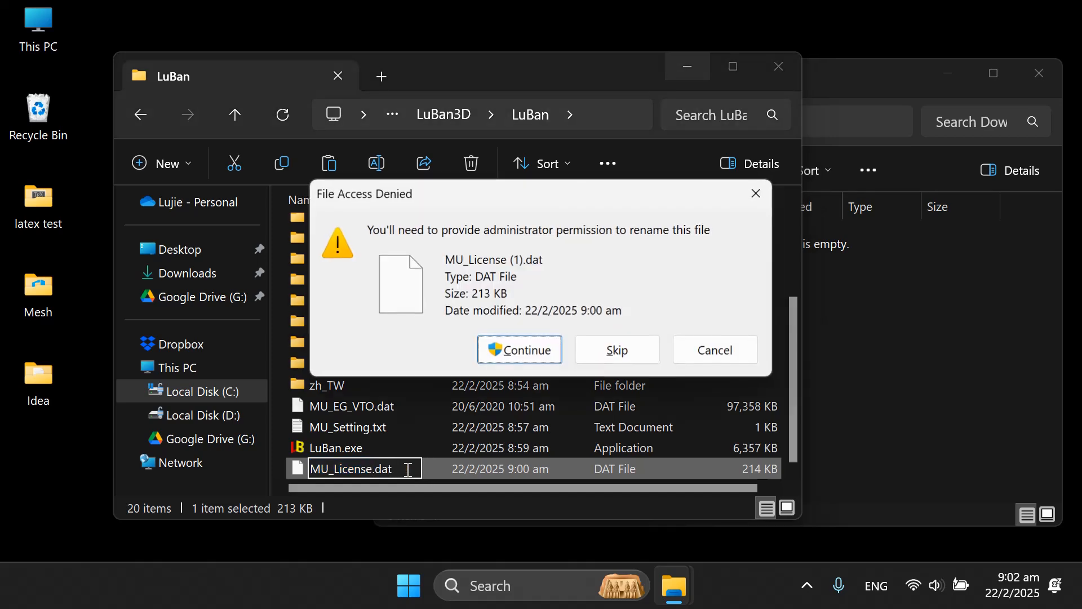
pyautogui.click(506, 349)
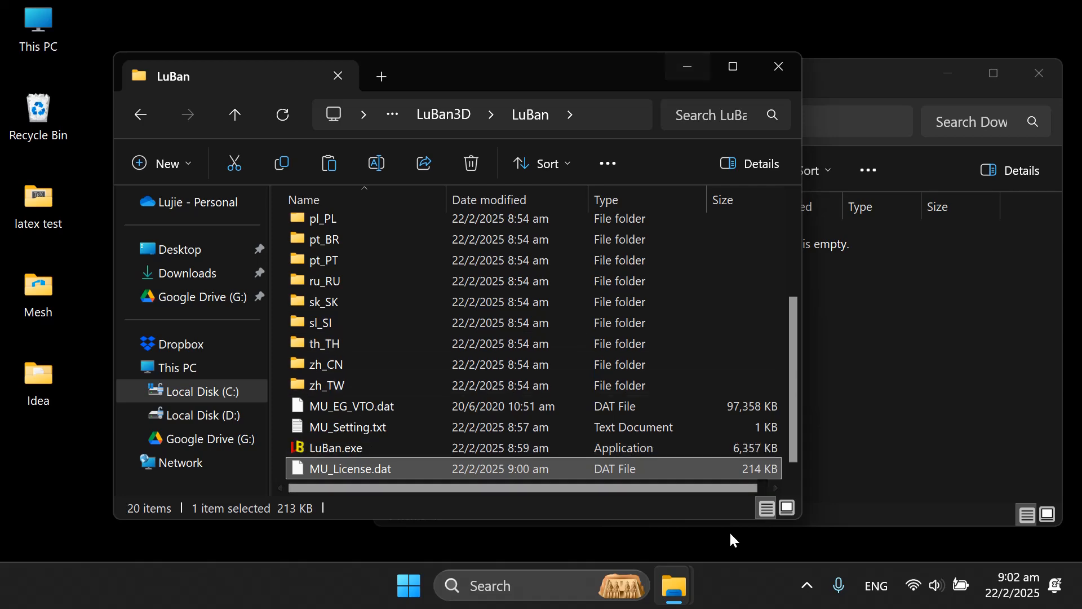
pyautogui.click(940, 387)
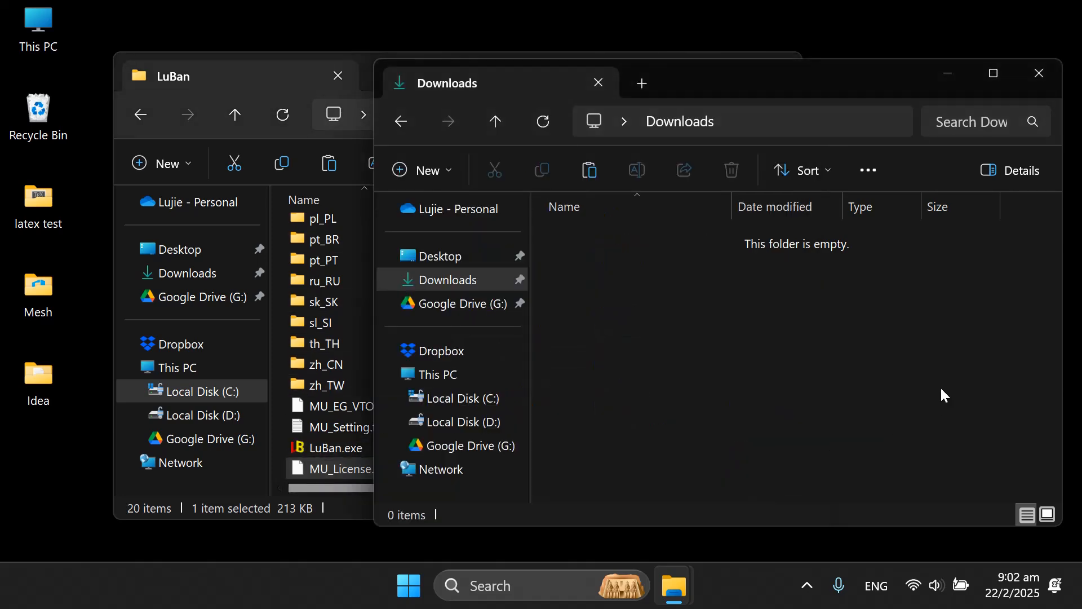
pyautogui.hotkey('alt', 'F4')
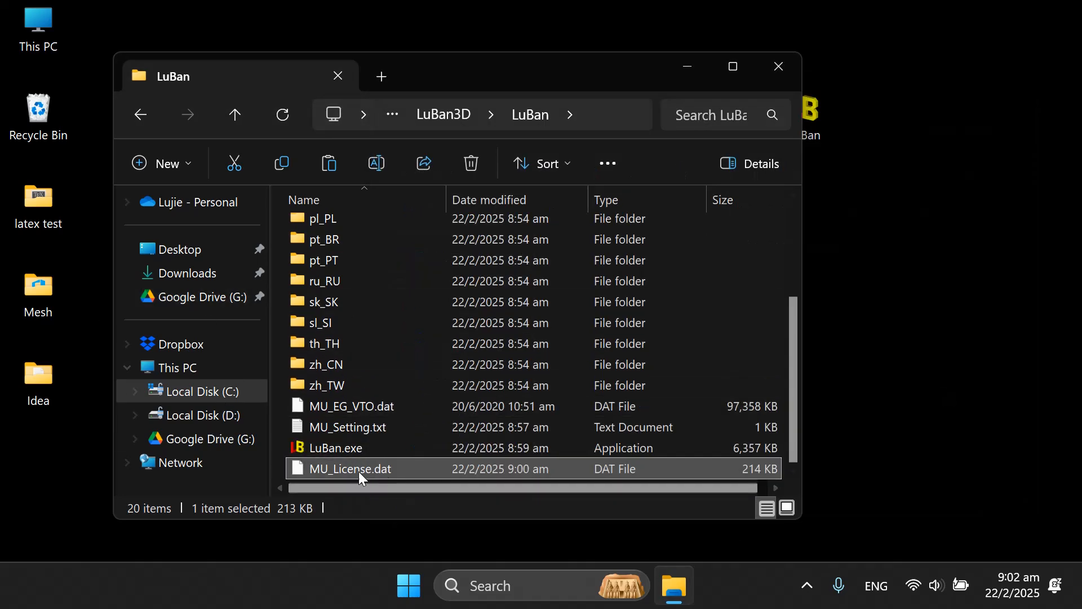
pyautogui.moveTo(364, 469)
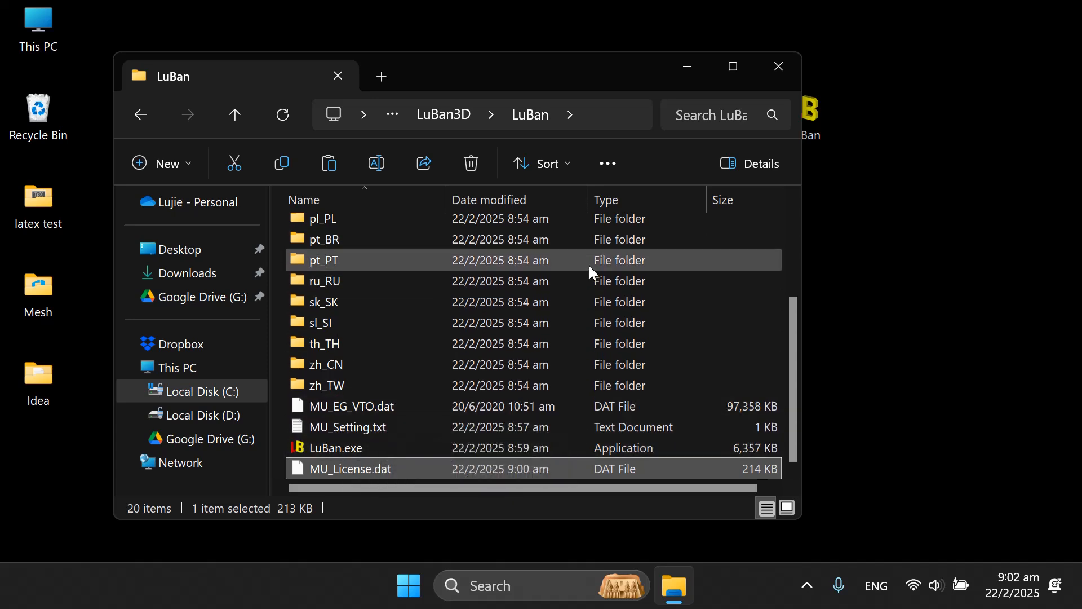
pyautogui.click(614, 157)
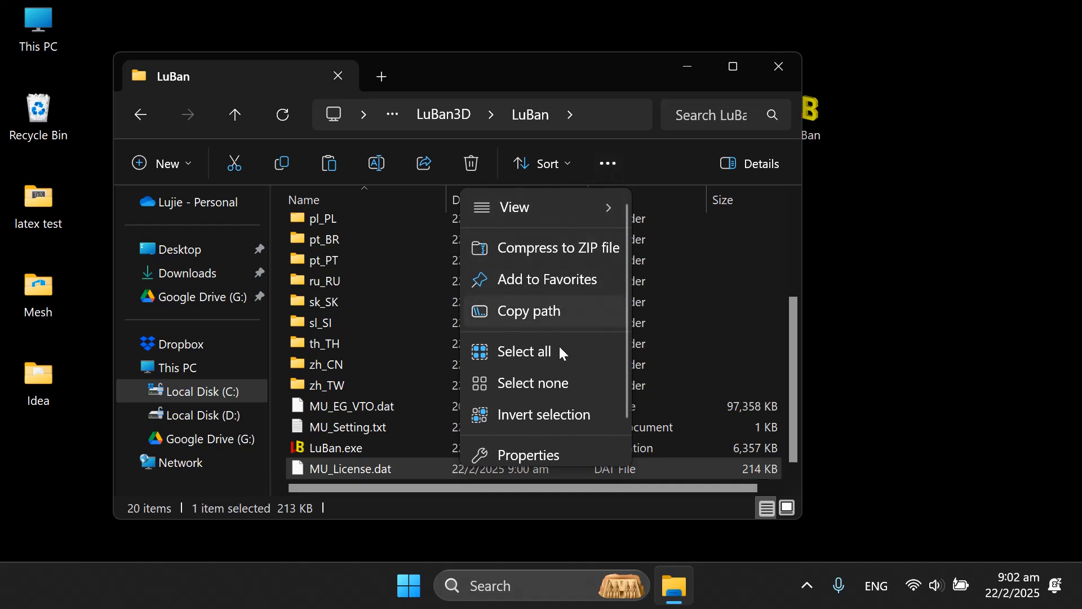
pyautogui.click(525, 455)
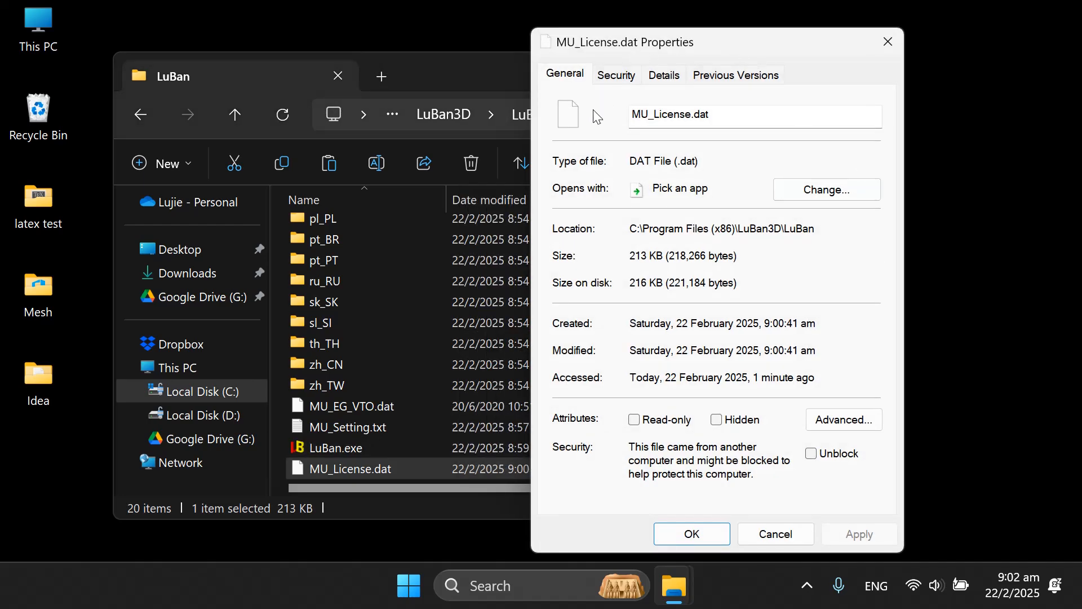
pyautogui.press('Escape')
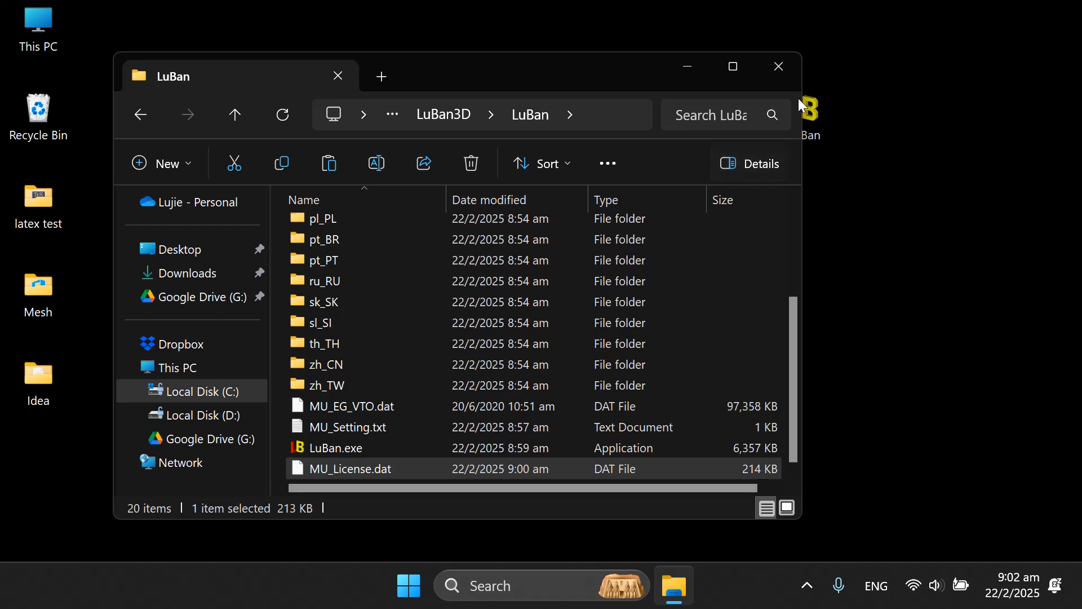
# Maximize the LuBan folder window and enable "Hide extensions for known file types" in Folder Options
pyautogui.click(733, 67)
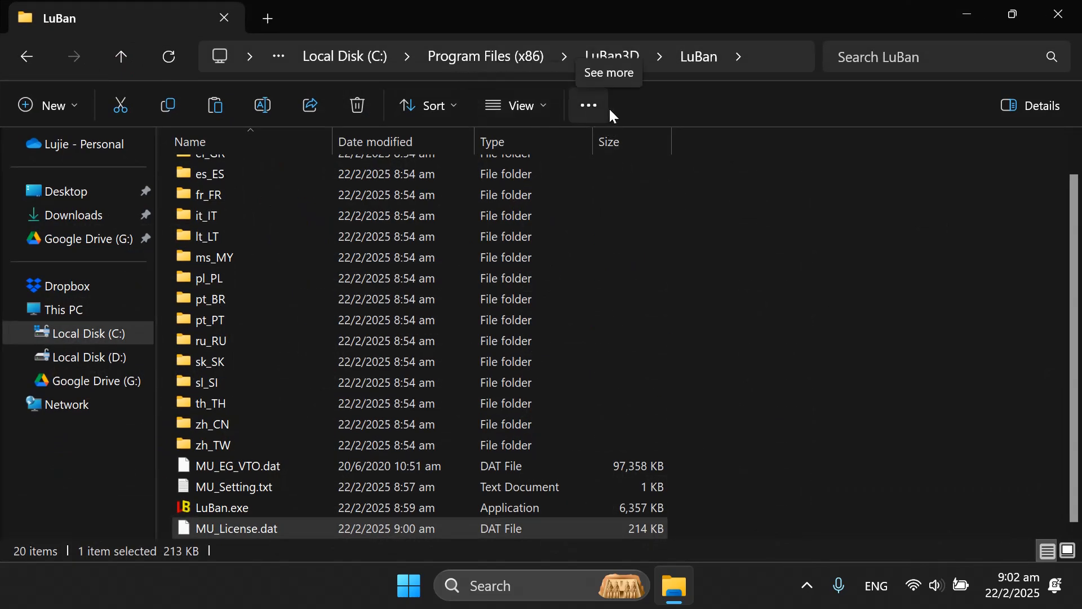
pyautogui.click(589, 105)
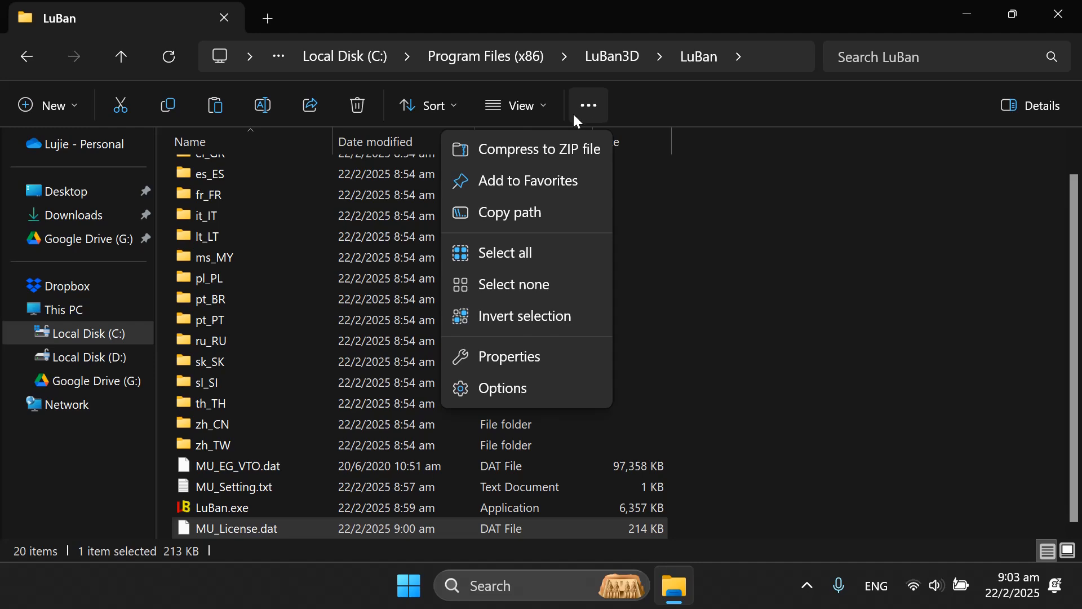
pyautogui.click(533, 391)
pyautogui.moveTo(293, 70); pyautogui.dragTo(927, 97)
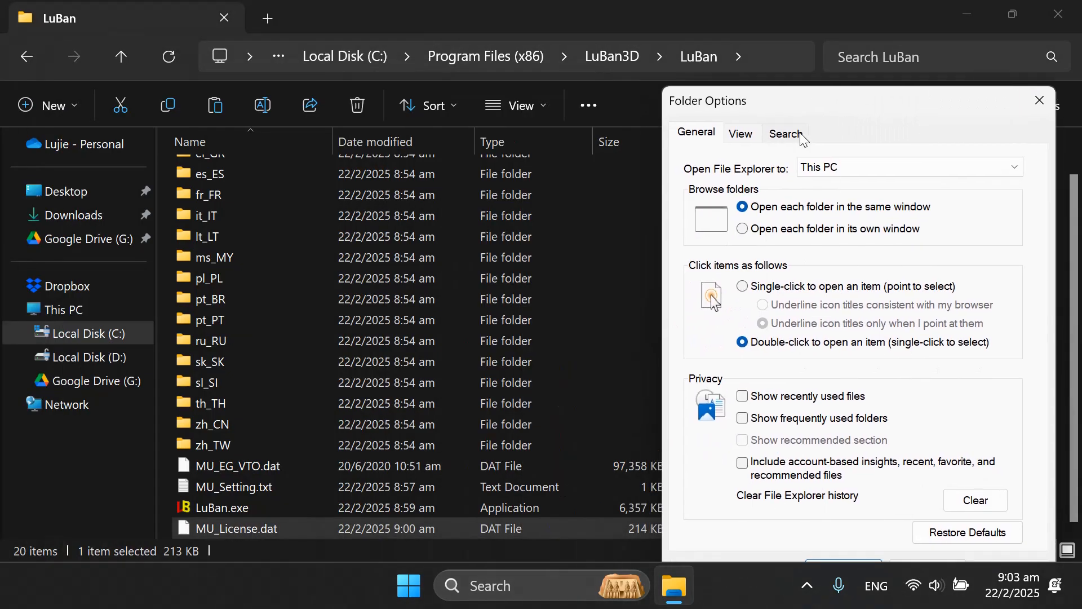
pyautogui.click(740, 133)
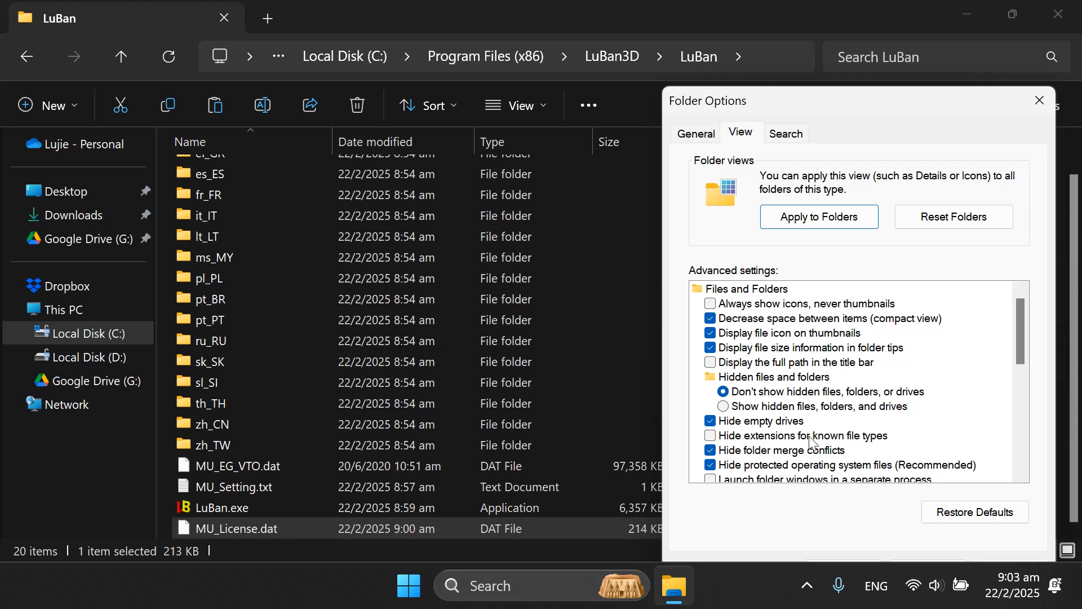
pyautogui.click(711, 436)
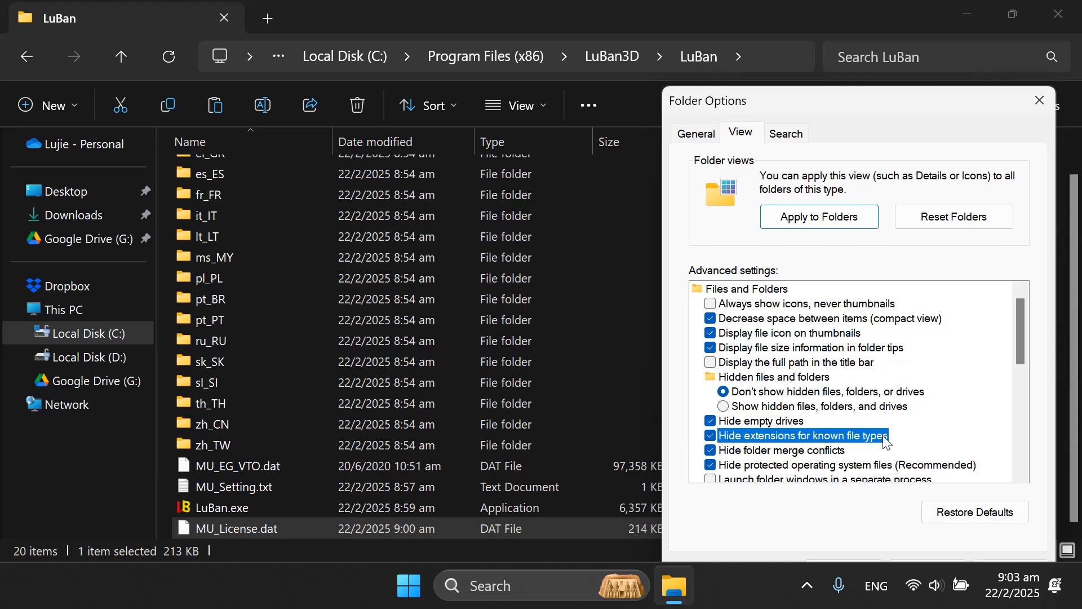
pyautogui.moveTo(917, 100); pyautogui.dragTo(902, 34)
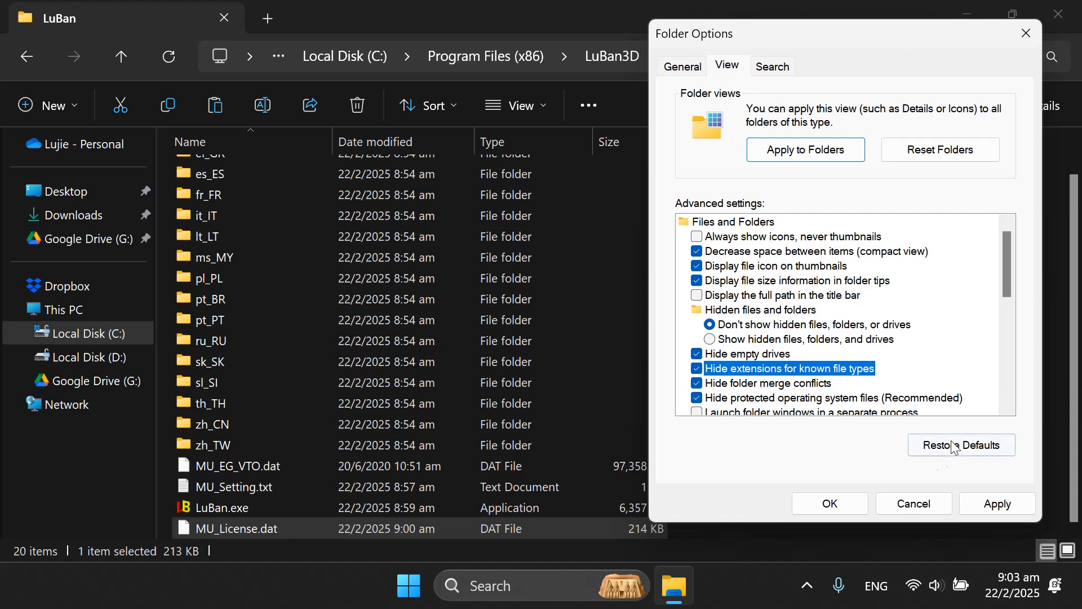
pyautogui.click(834, 503)
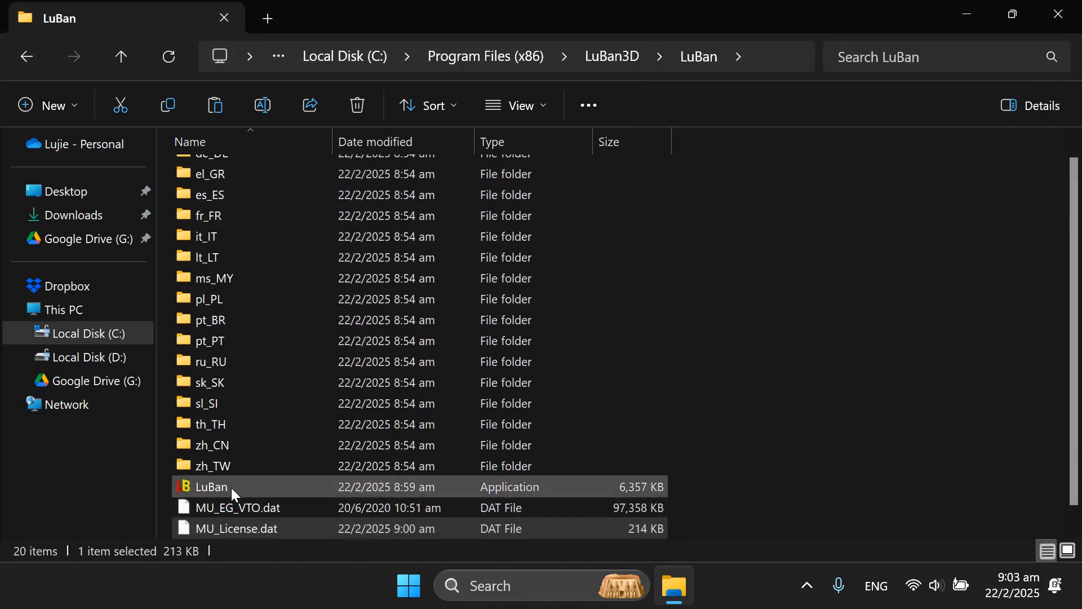
# Rename MU_License.dat to MU_License without its extension, accepting the extension change and granting administrator permission
pyautogui.scroll(-1, 400, 473)
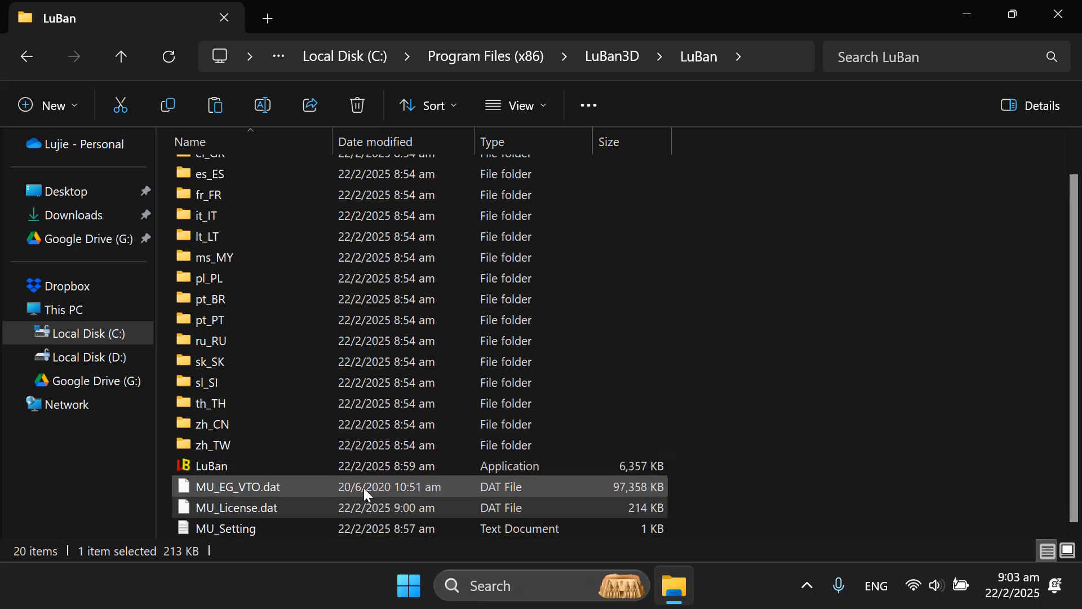
pyautogui.press('F2')
pyautogui.press('End')
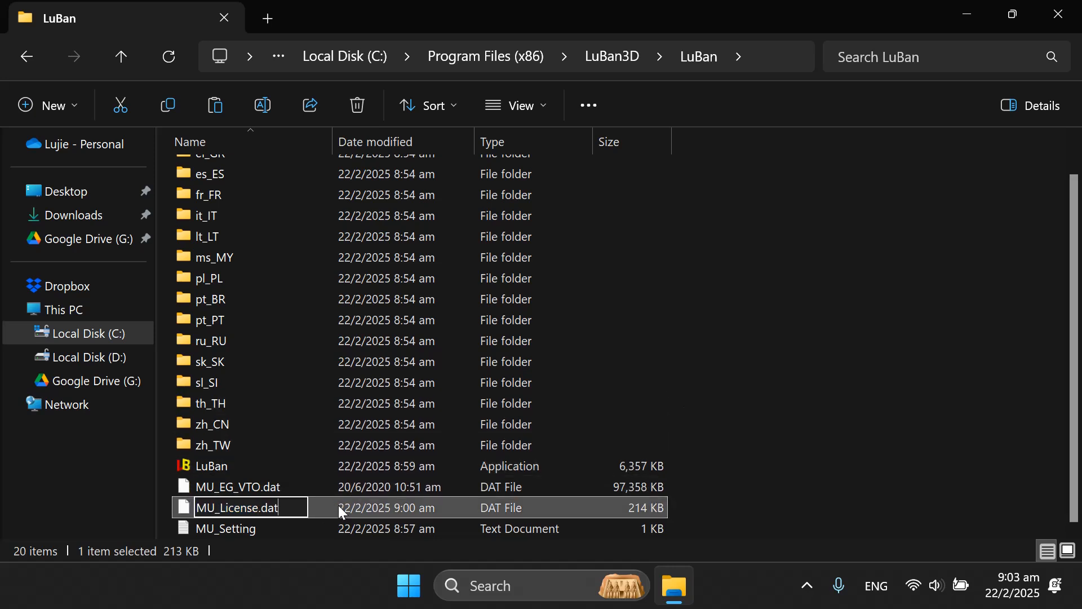
pyautogui.press('BackSpace')
pyautogui.press('BackSpace')
pyautogui.press('BackSpace')
pyautogui.press('BackSpace')
pyautogui.press('Return')
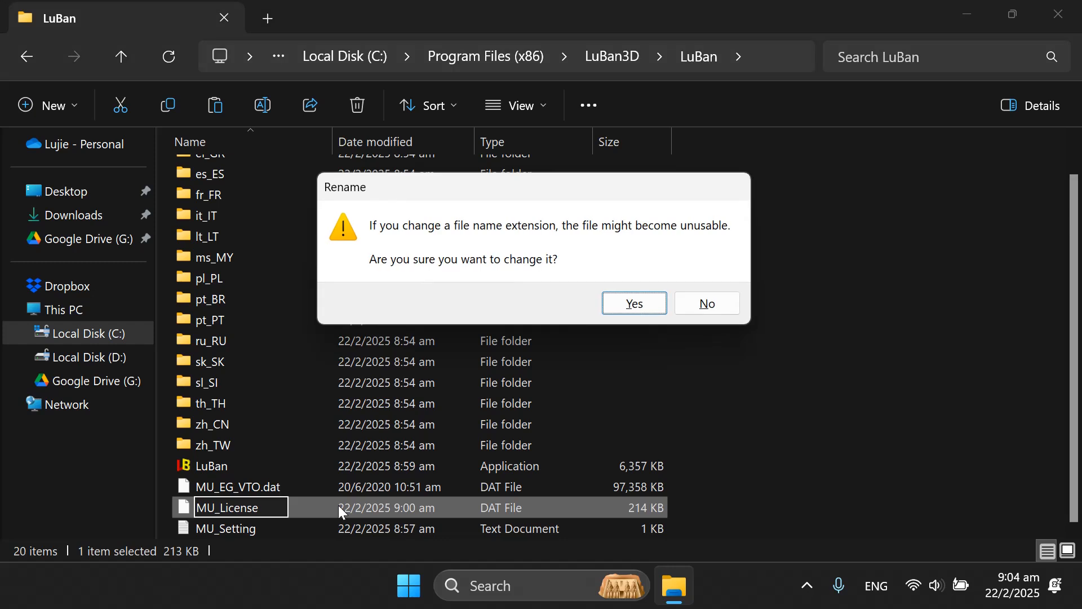
pyautogui.press('Return')
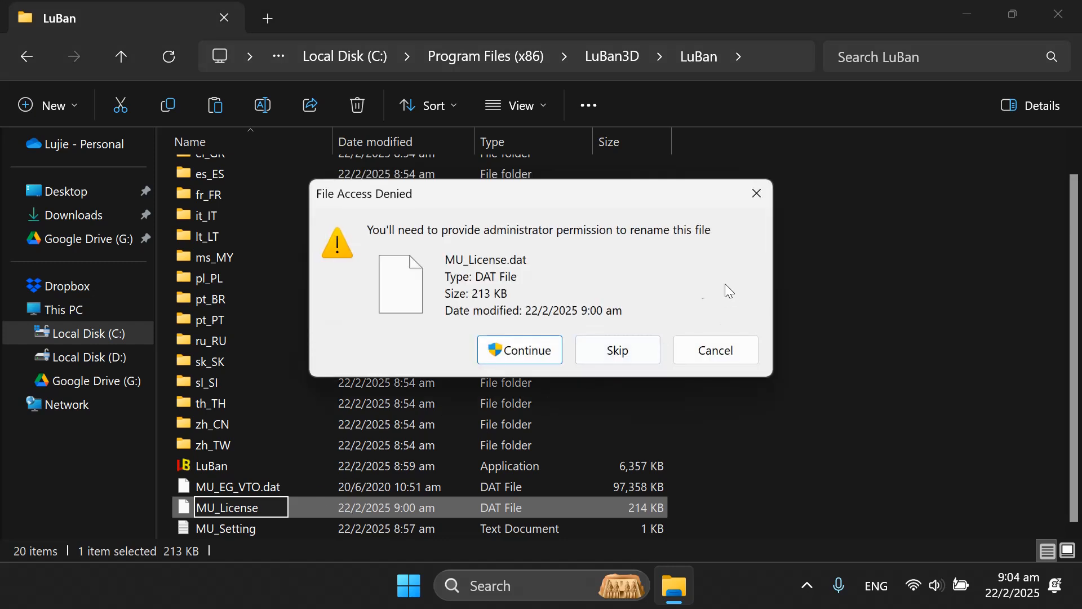
pyautogui.click(505, 355)
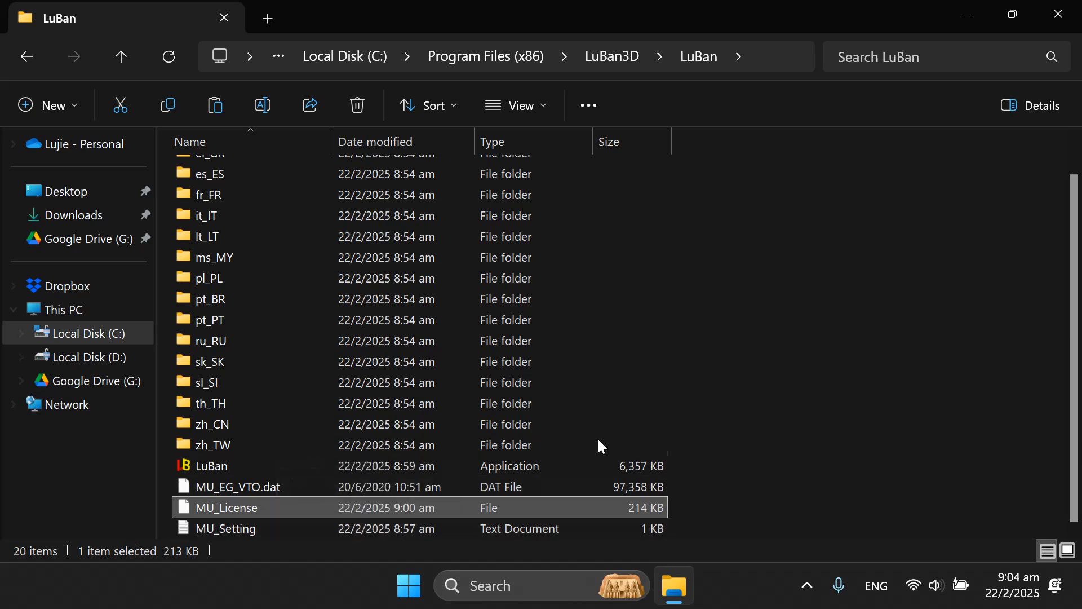
# Add the .dat extension back to the MU_License file name with administrator permission
pyautogui.press('F2')
pyautogui.press('End')
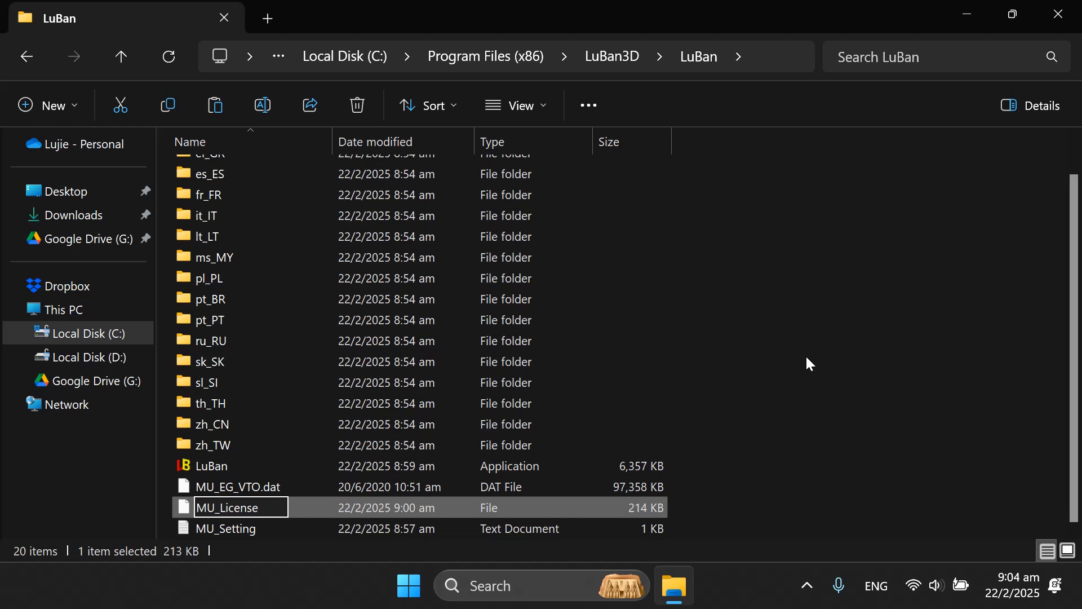
pyautogui.write('.dat')
pyautogui.press('Return')
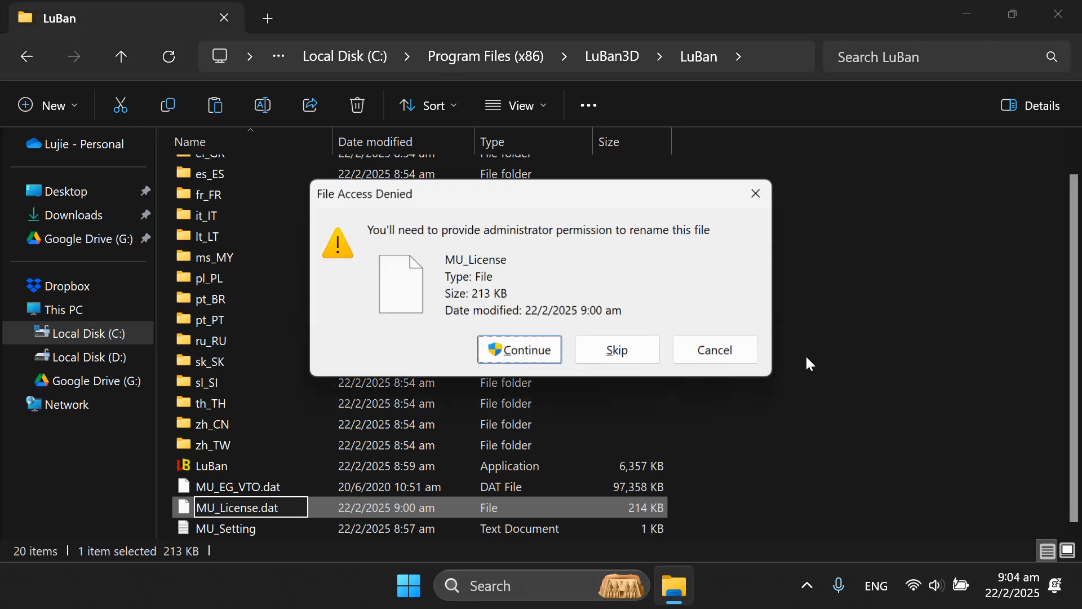
pyautogui.press('Return')
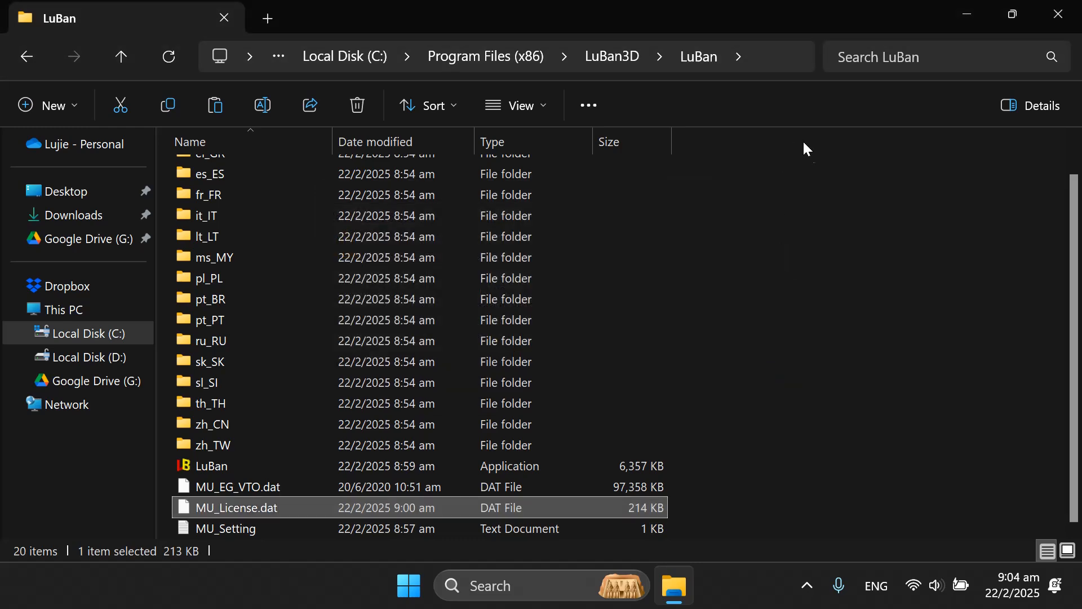
# Close the LuBan folder window, search Windows for "control" and open Control Panel
pyautogui.click(1058, 14)
pyautogui.press('super')
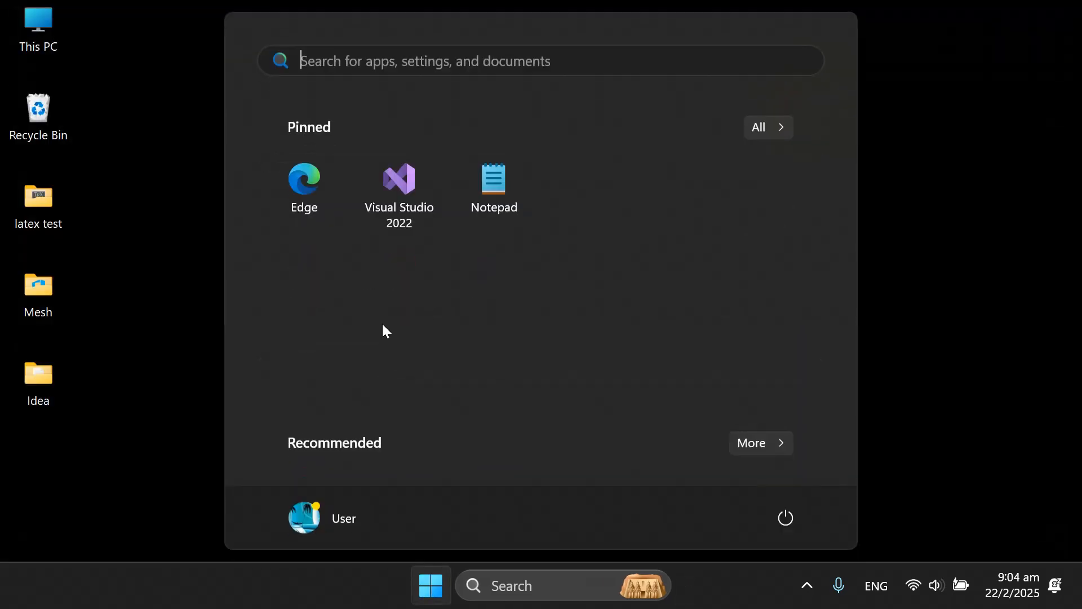
pyautogui.write('c')
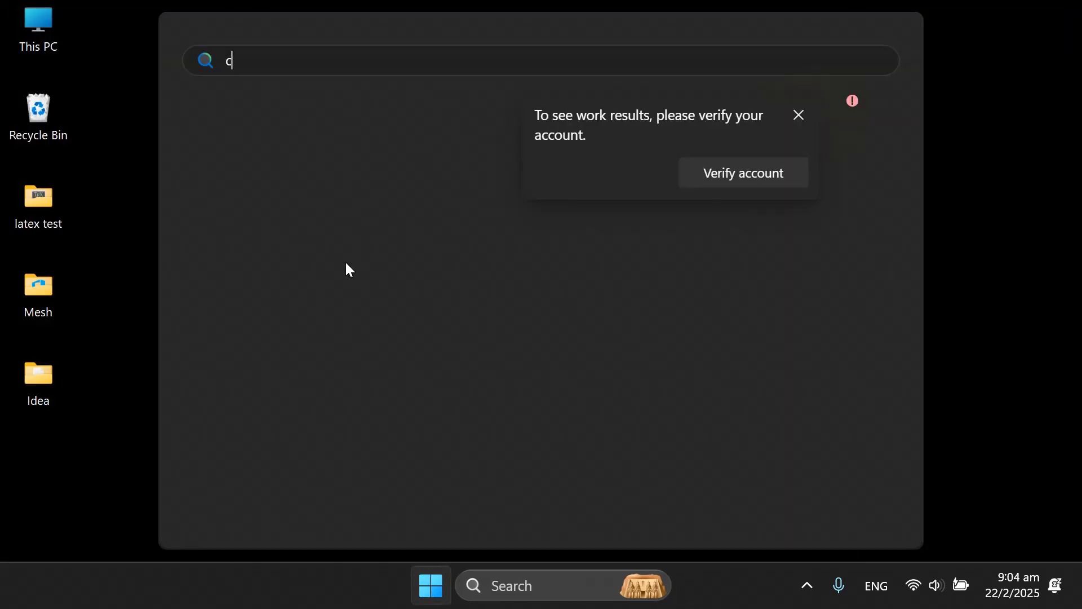
pyautogui.write('ontrol')
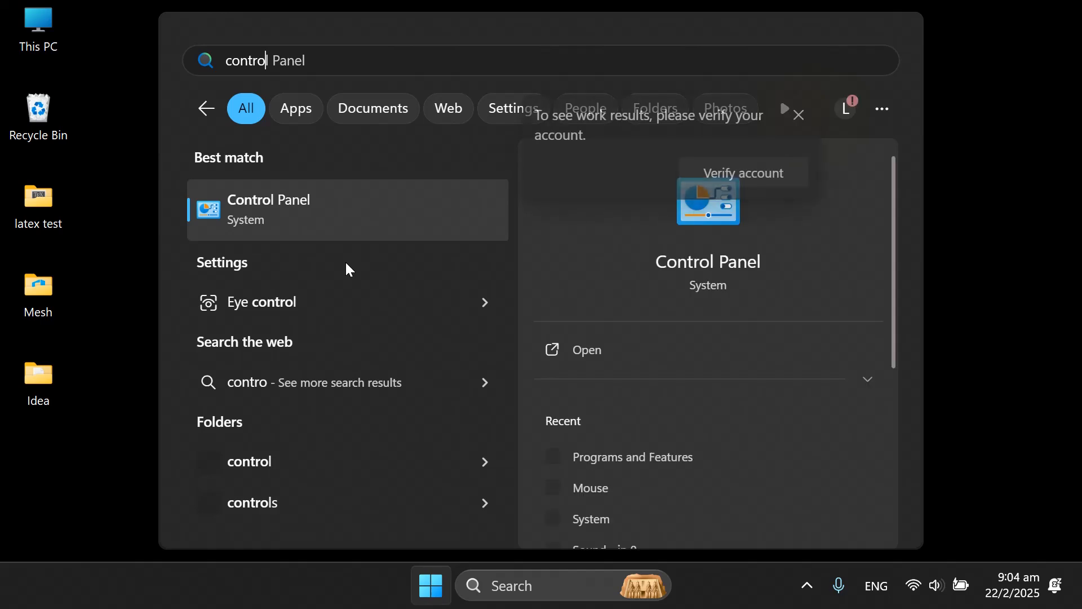
pyautogui.click(313, 215)
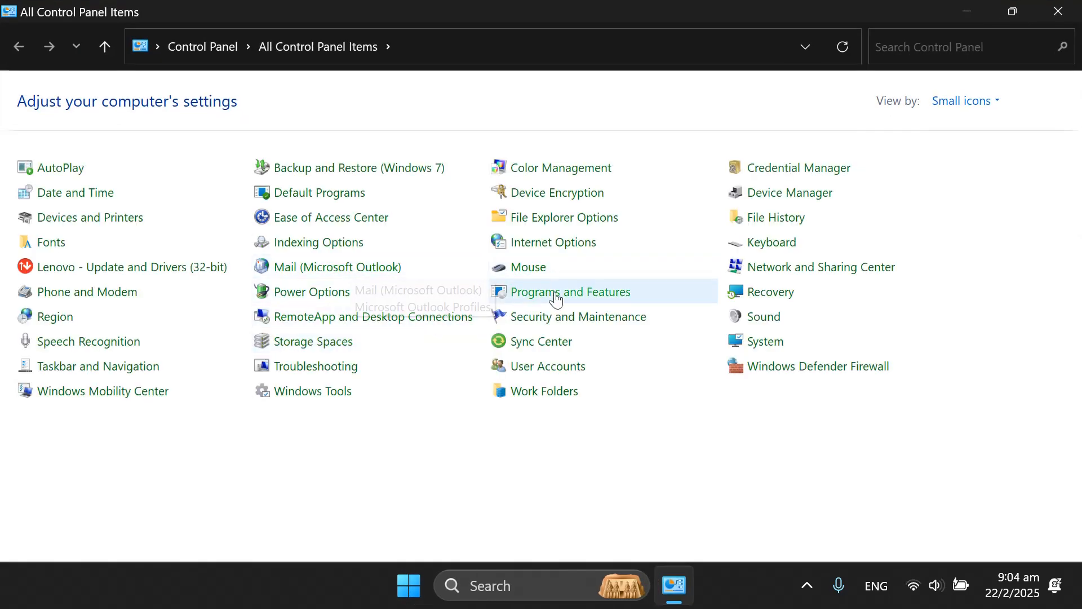
# Uninstall LuBan through Programs and Features and close the window
pyautogui.click(557, 297)
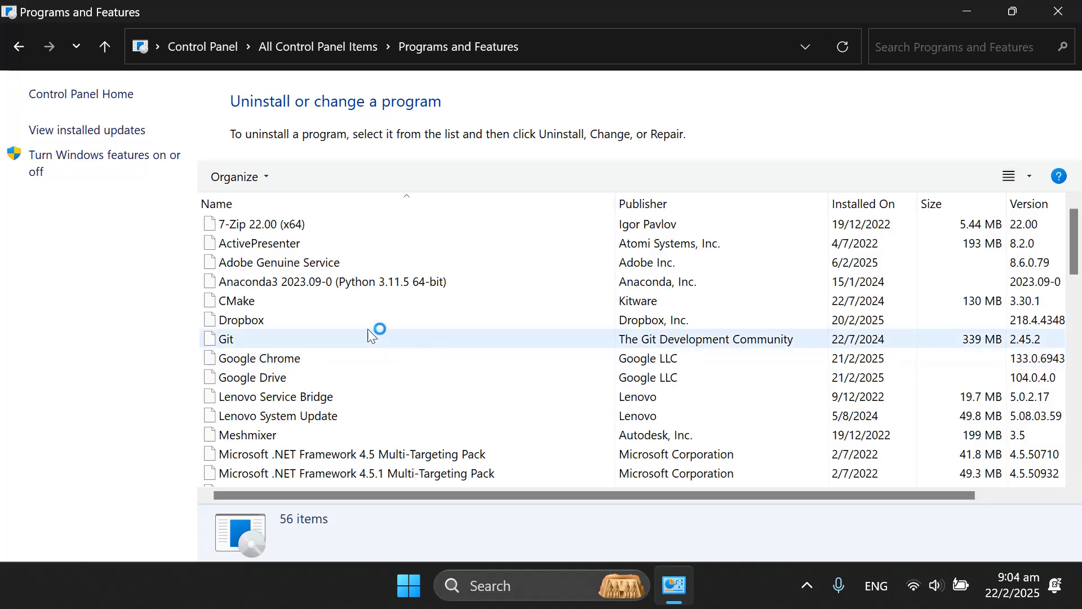
pyautogui.scroll(-4, 359, 332)
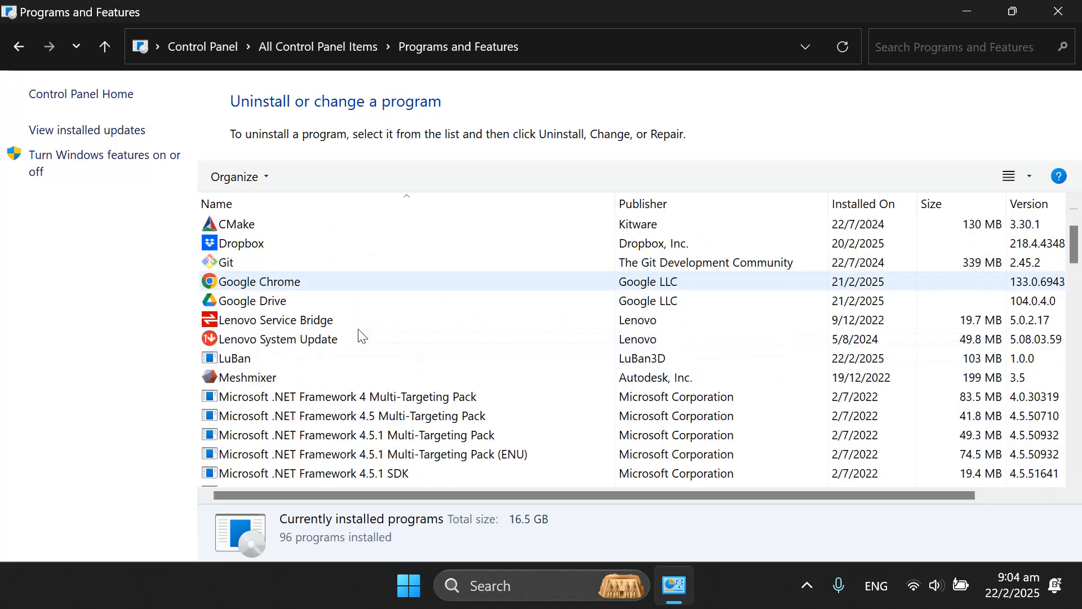
pyautogui.scroll(3, 359, 333)
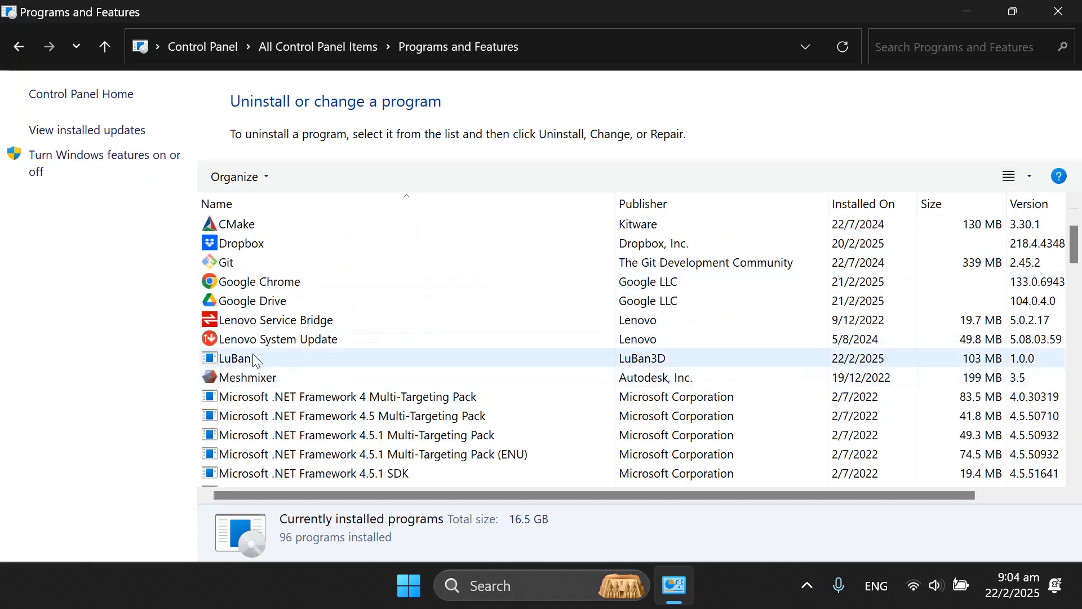
pyautogui.click(233, 361)
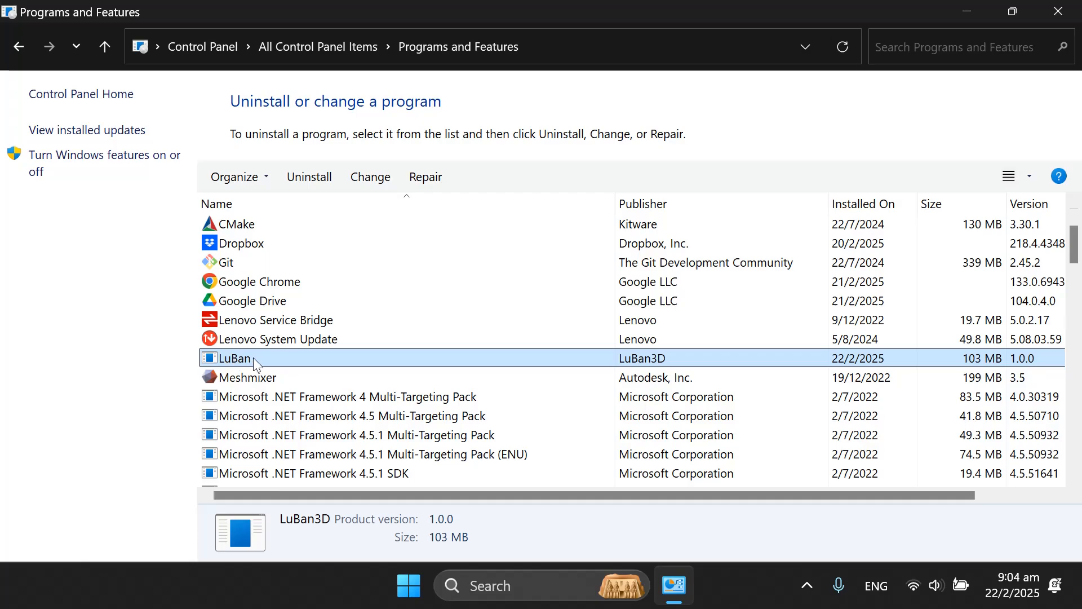
pyautogui.click(309, 177)
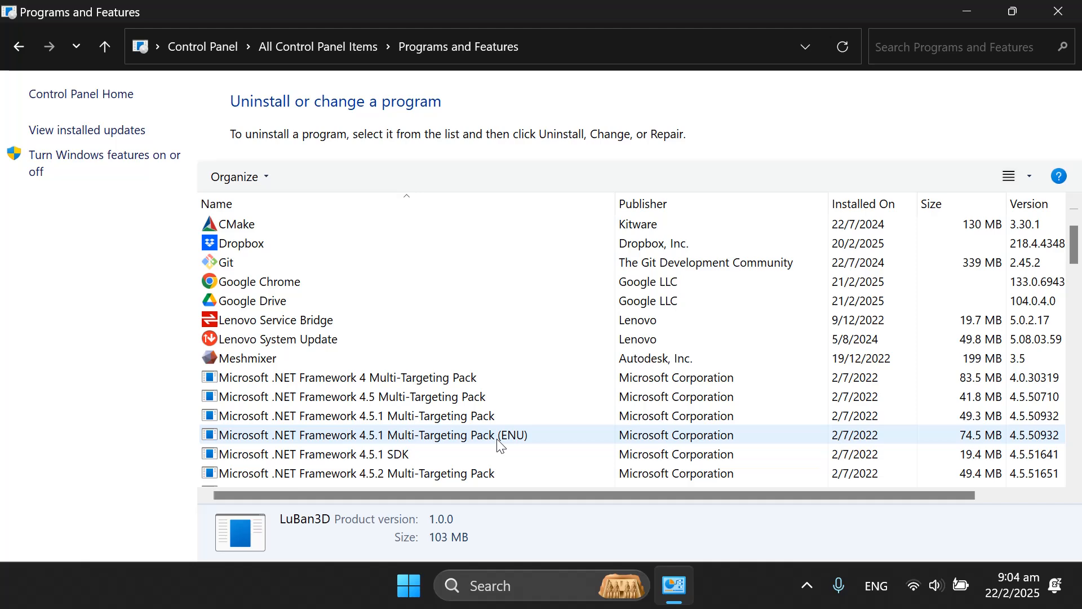
pyautogui.hotkey('alt', 'F4')
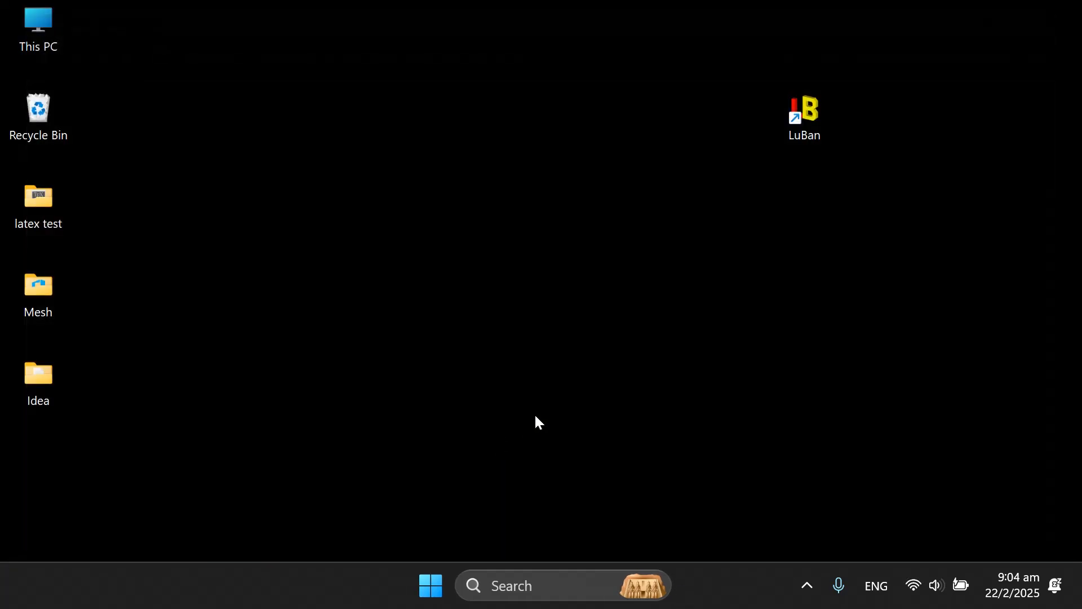
# Open a File Explorer window and go to the Program Files (x86) folder on Local Disk (C:)
pyautogui.press('super+e')
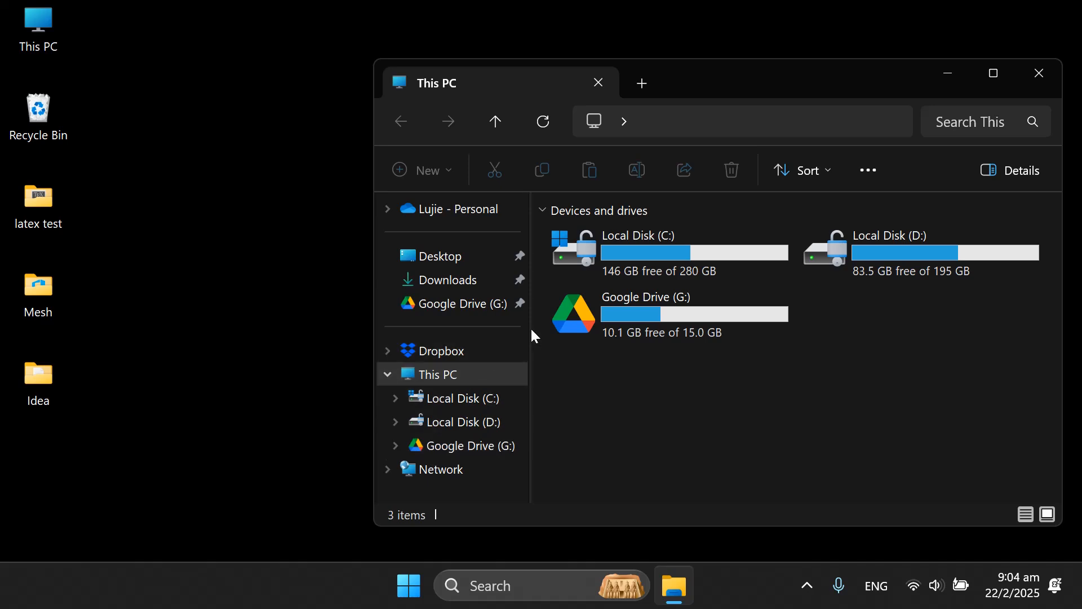
pyautogui.doubleClick(692, 249)
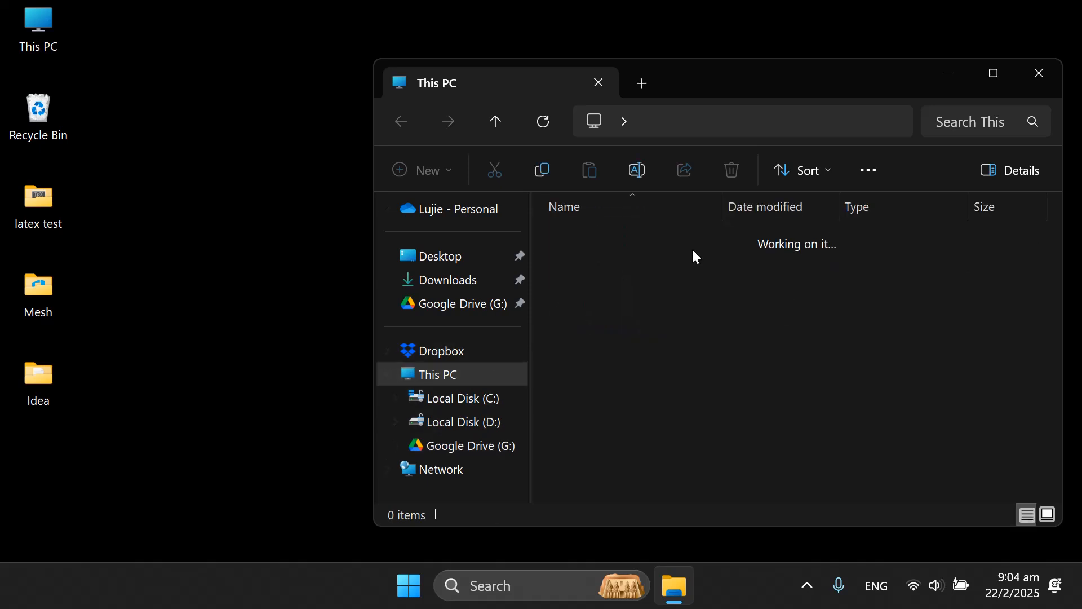
pyautogui.press('Down')
pyautogui.press('Down')
pyautogui.press('Down')
pyautogui.press('Down')
pyautogui.press('Down')
pyautogui.press('Down')
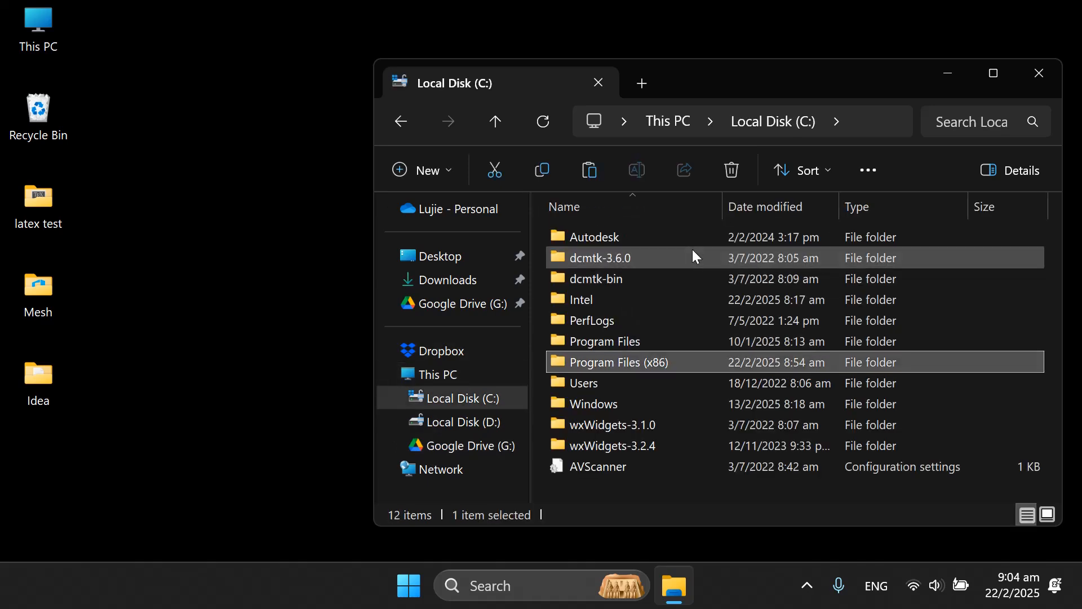
pyautogui.press('Return')
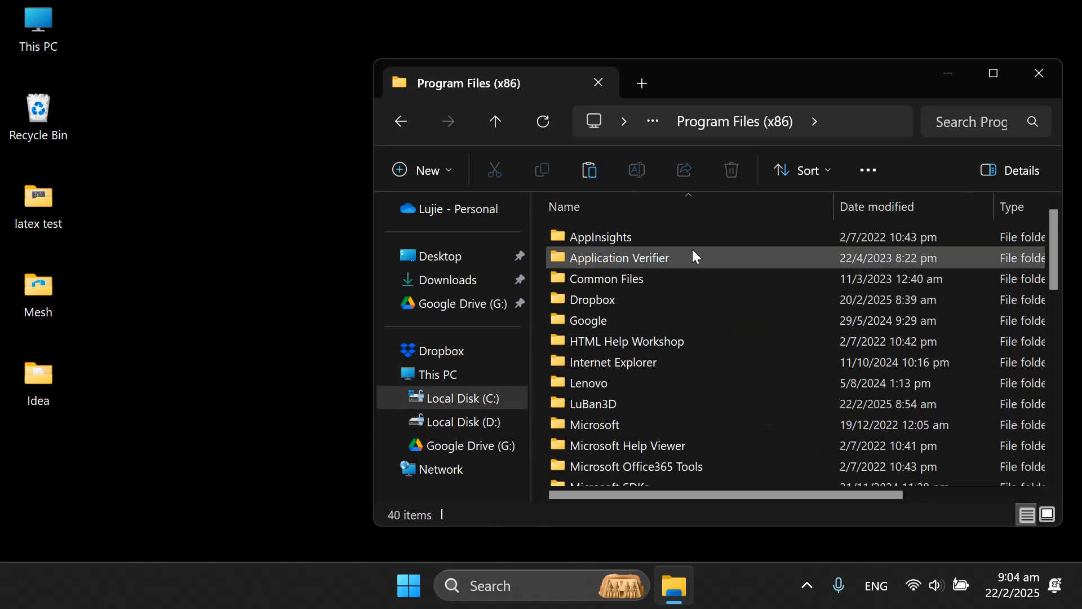
# Open the LuBan3D folder and its LuBan subfolder to check for leftover files
pyautogui.click(679, 383)
pyautogui.click(632, 401)
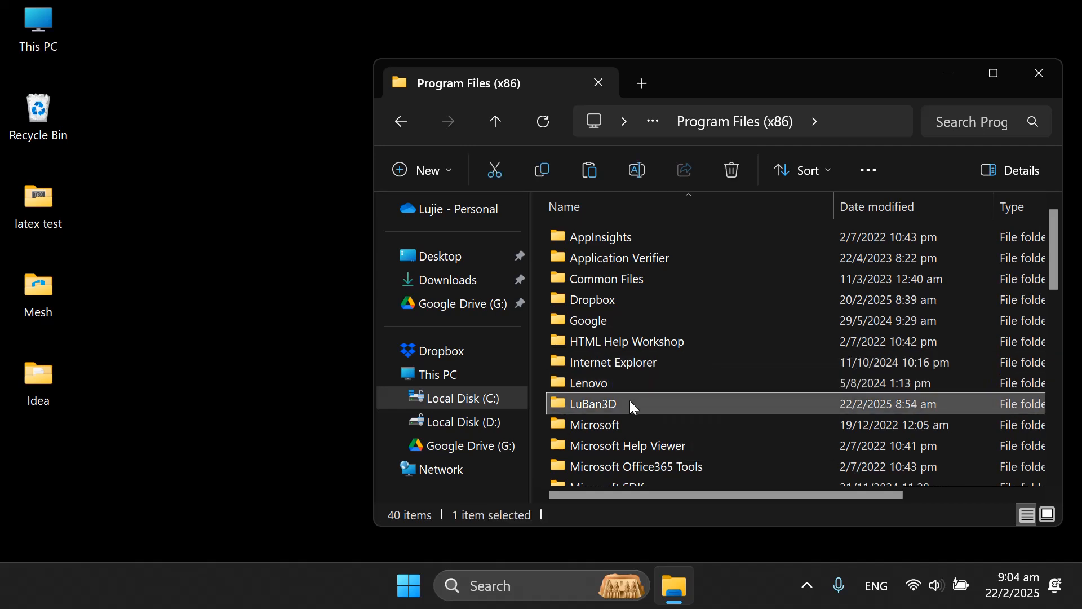
pyautogui.press('Return')
pyautogui.press('Down')
pyautogui.press('Return')
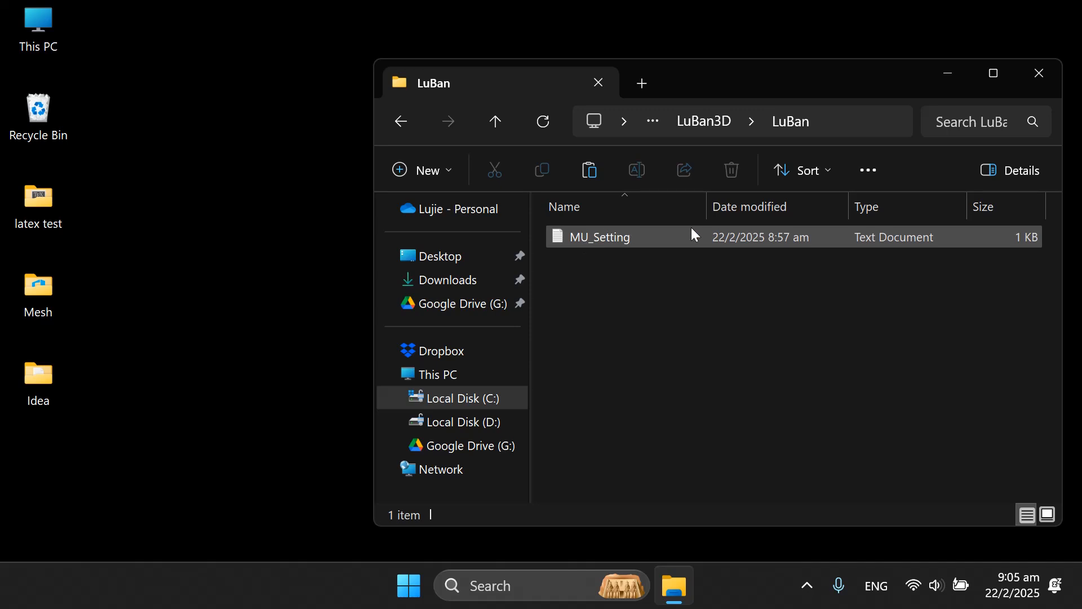
# Go back up to Program Files (x86), delete the LuBan3D folder with administrator permission, and close the File Explorer window
pyautogui.press('BackSpace')
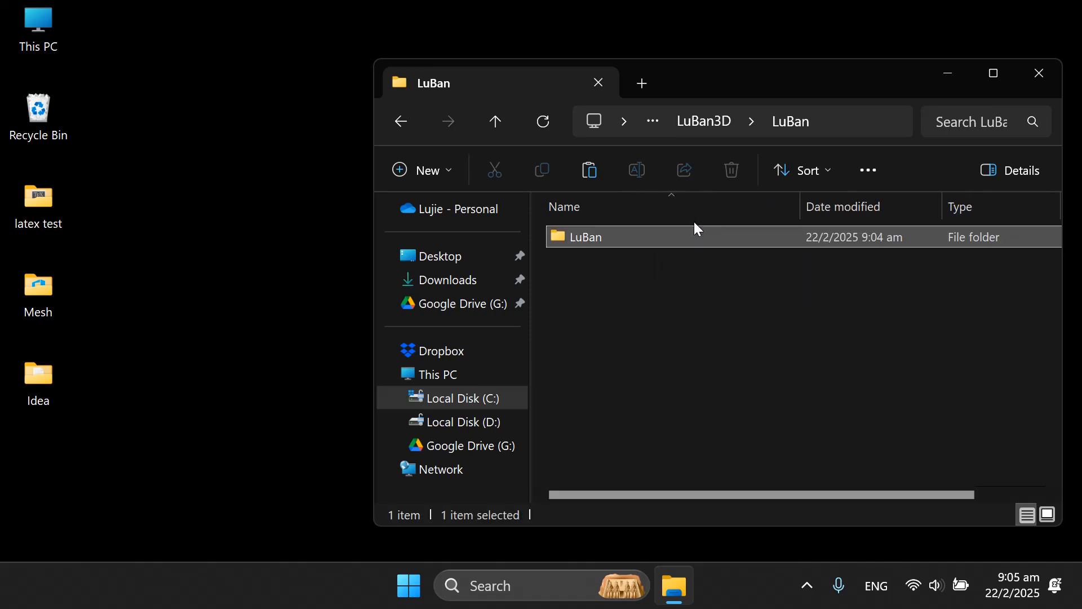
pyautogui.press('BackSpace')
pyautogui.press('BackSpace')
pyautogui.press('Delete')
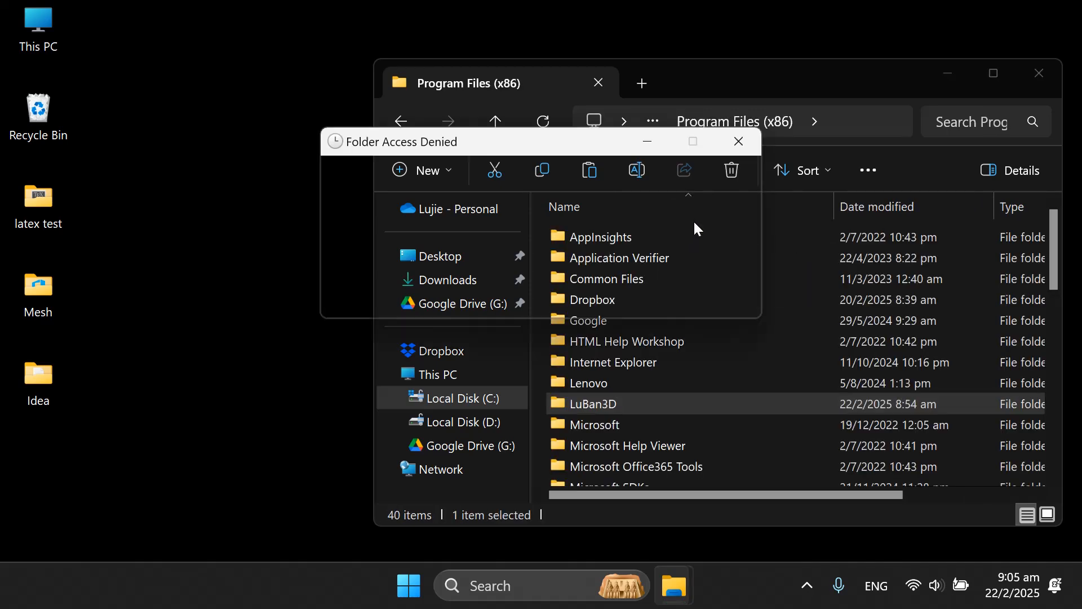
pyautogui.press('Return')
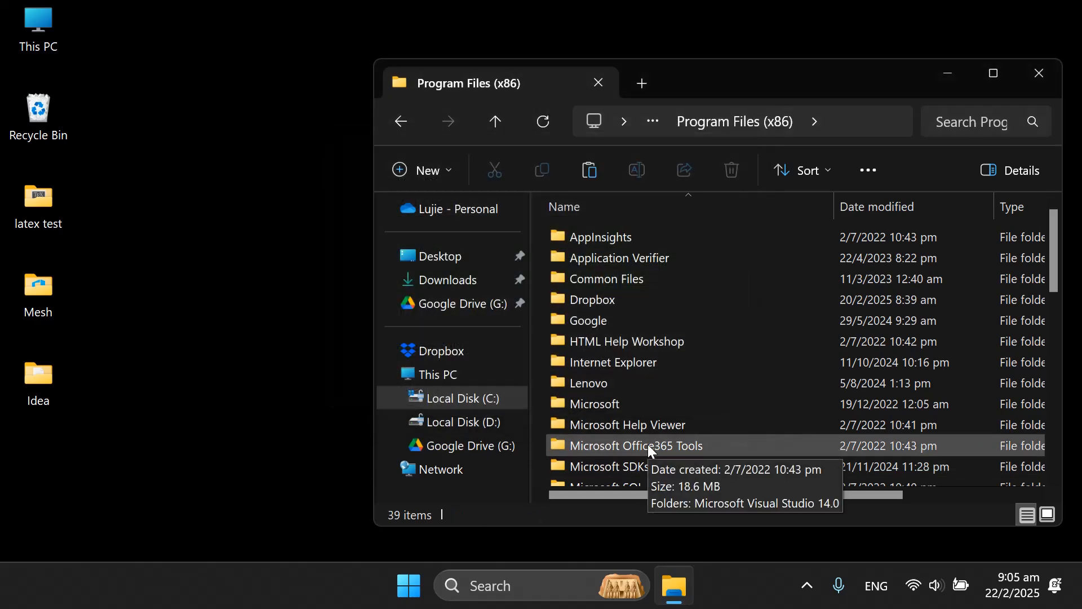
pyautogui.hotkey('alt', 'F4')
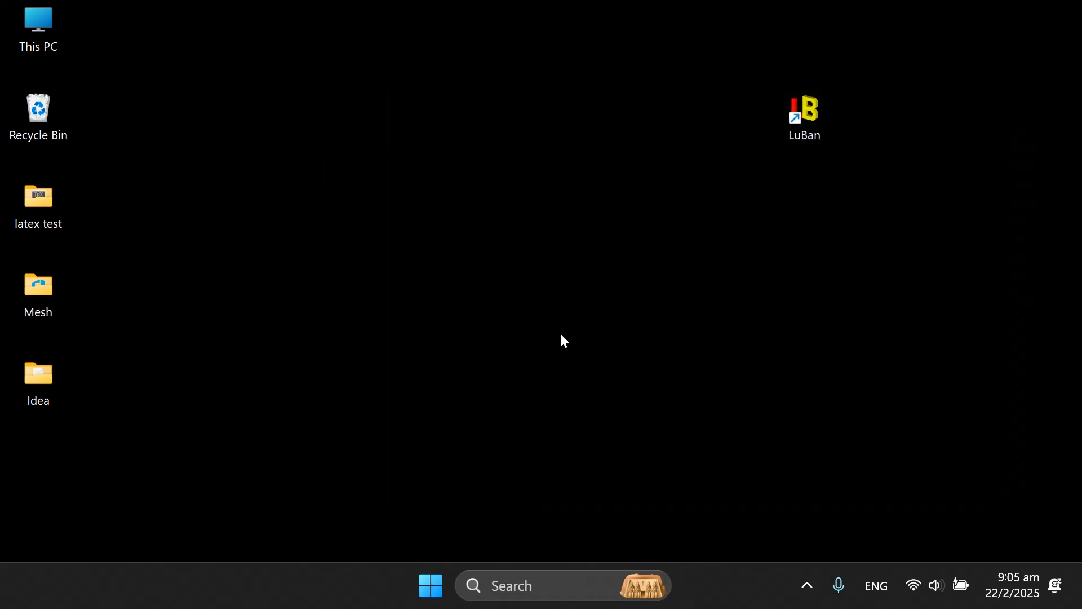